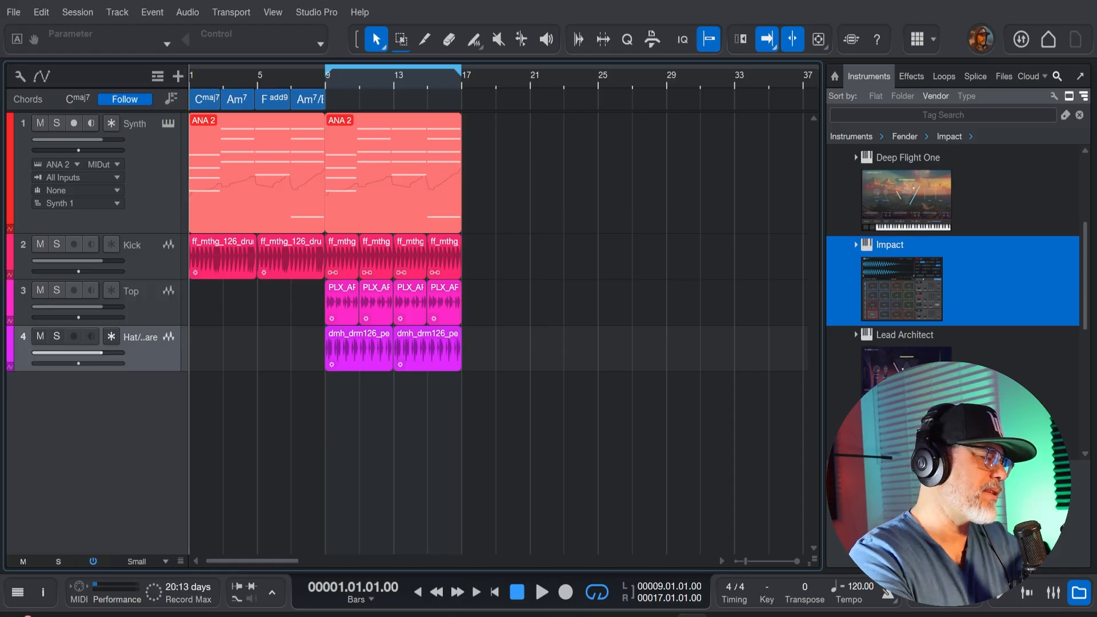
- Play the whole arrangement from the start, stop it, and return to the beginning of the song
key(space)
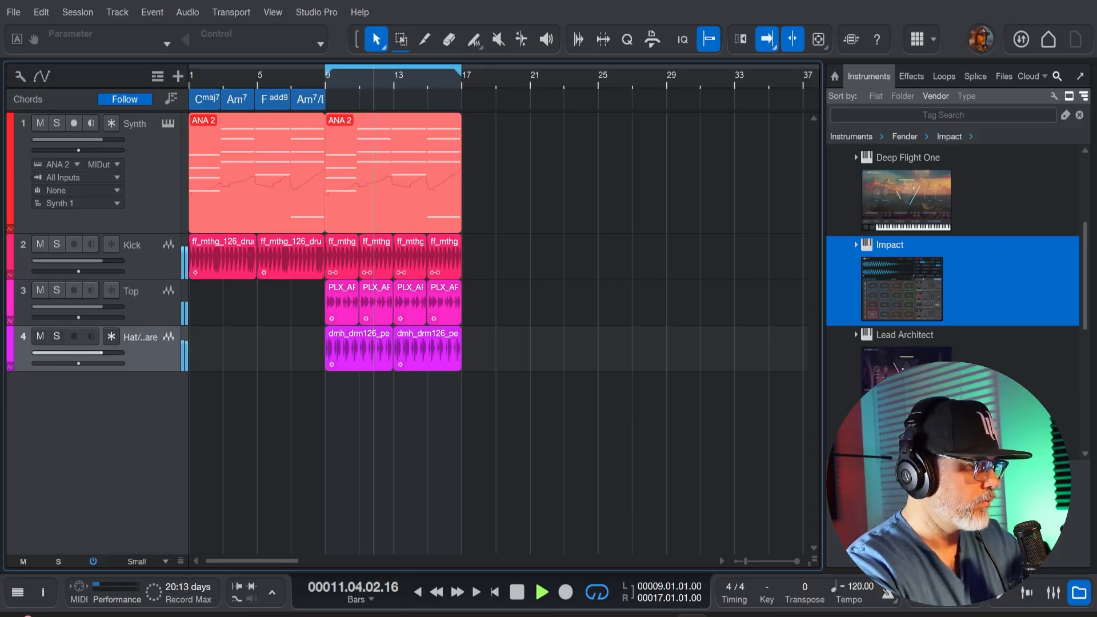
key(space)
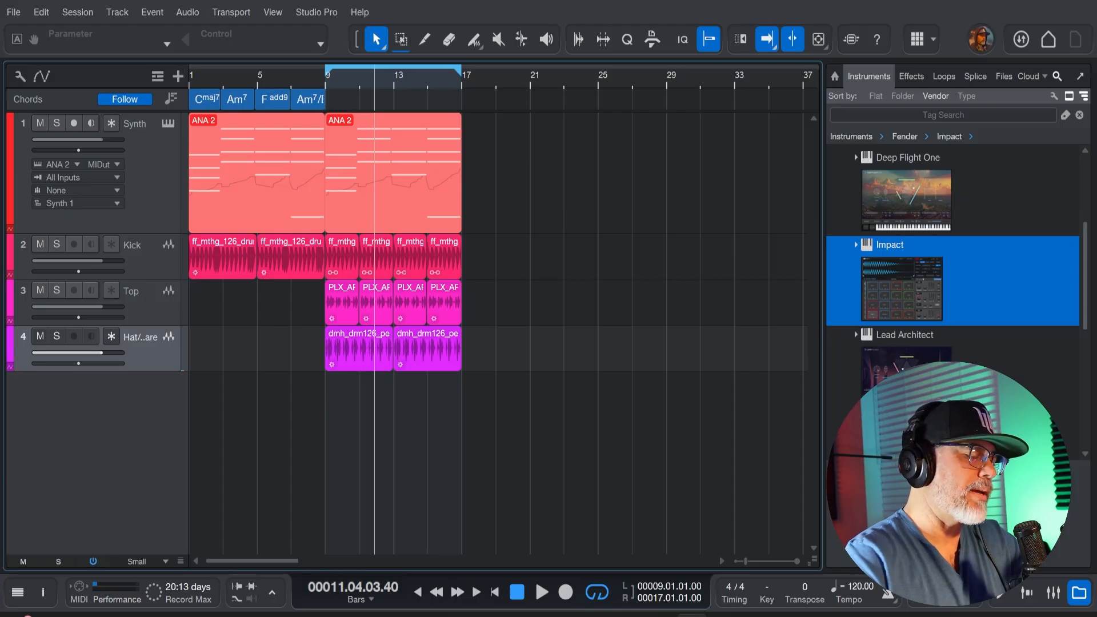
key(comma)
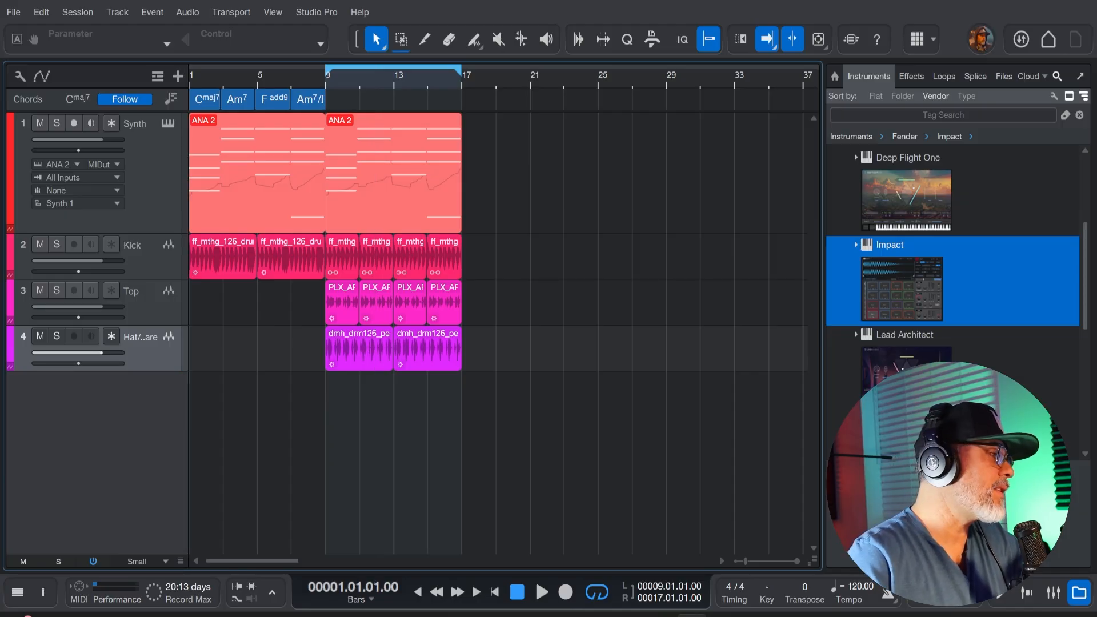
- Audition the Synth track on its own from the song start, and turn its solo off again
click(57, 123)
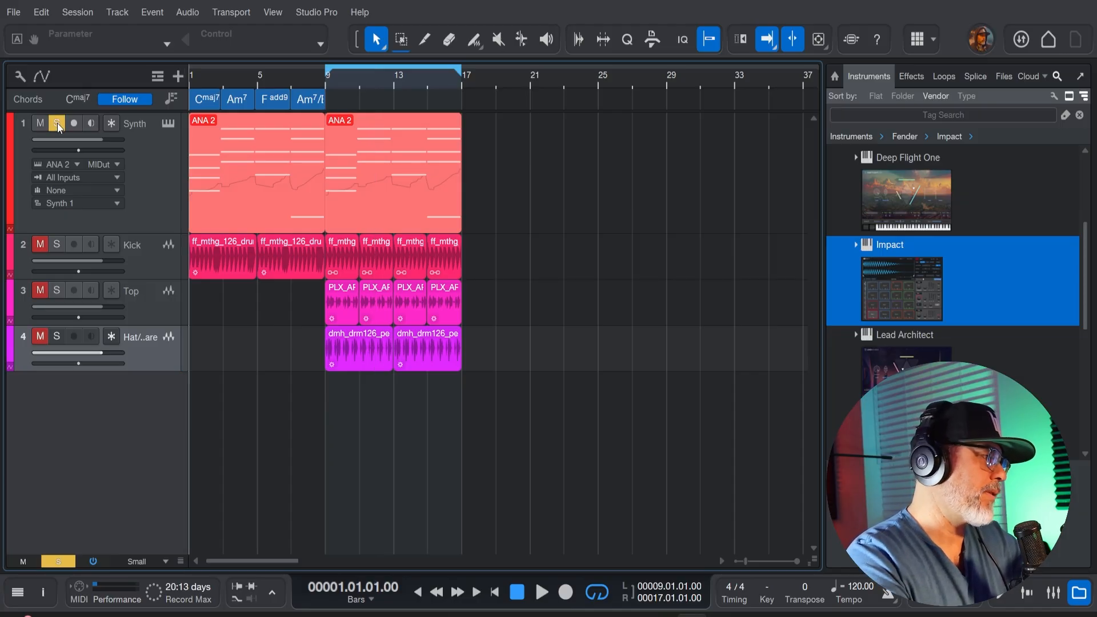
key(space)
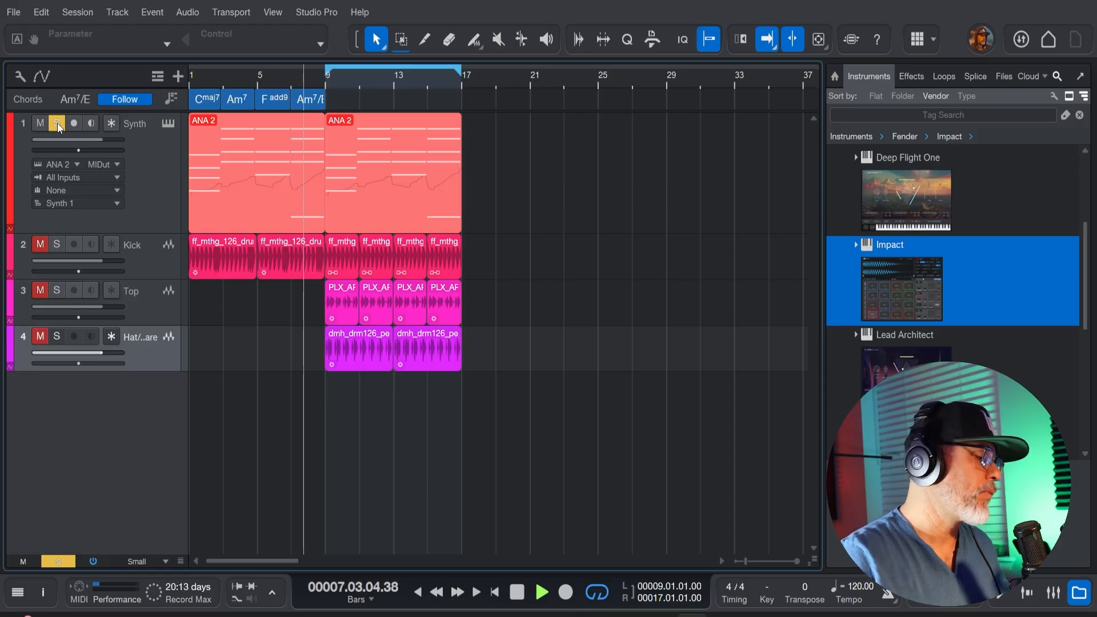
key(space)
click(50, 125)
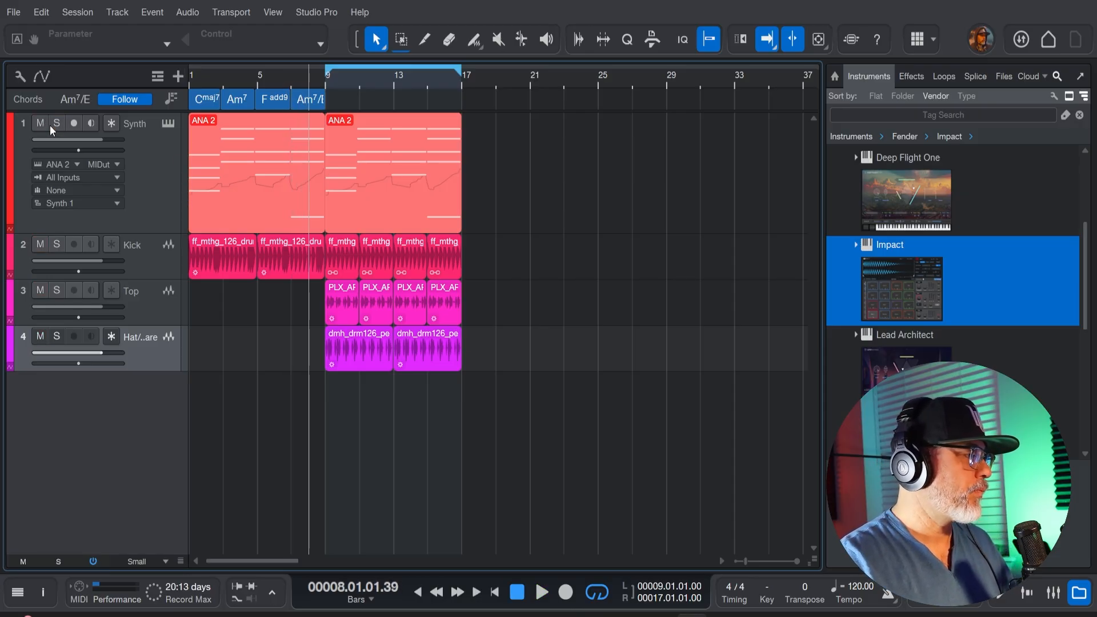
- Show the mixer beside the browser, search the effects for "compressor", and insert the stock Compressor on the Synth channel
key(F3)
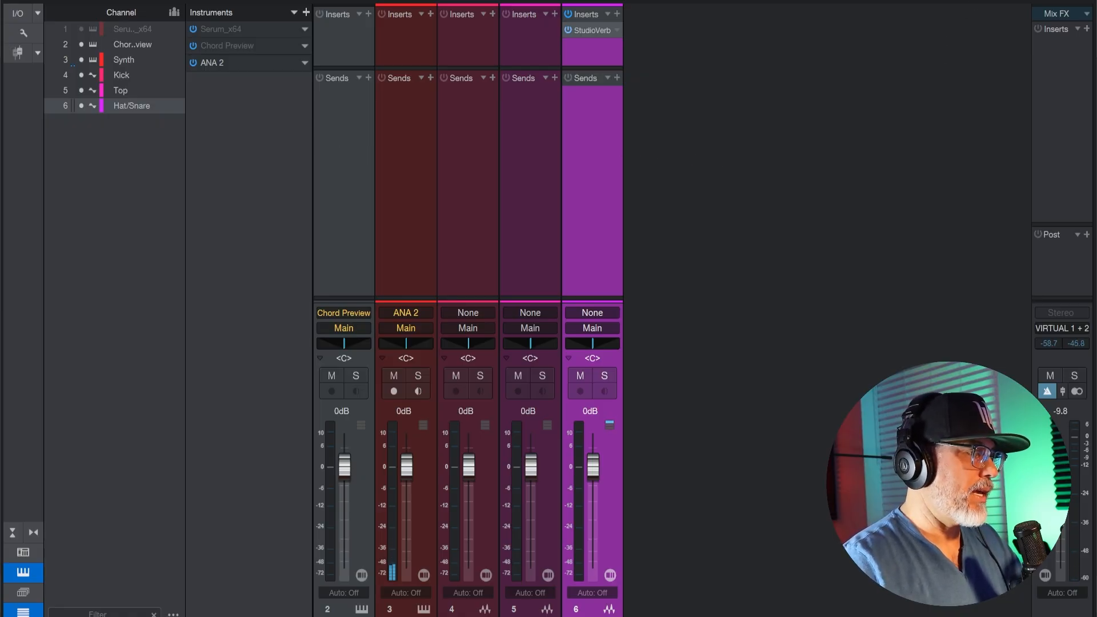
drag(969, 1, 688, 2)
click(909, 116)
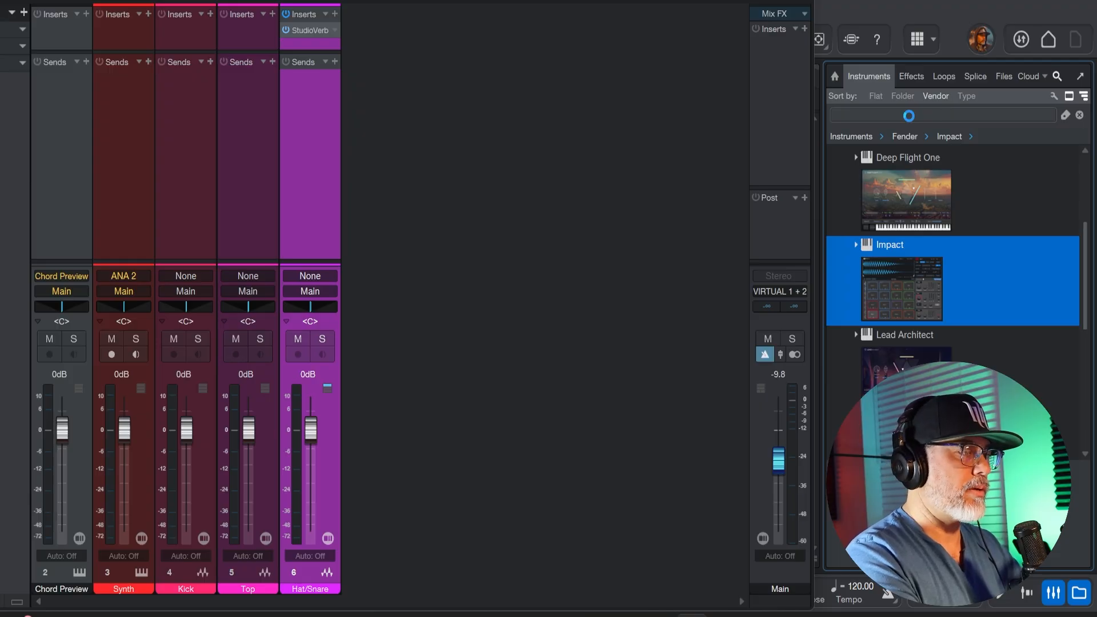
text(compressor)
key(Return)
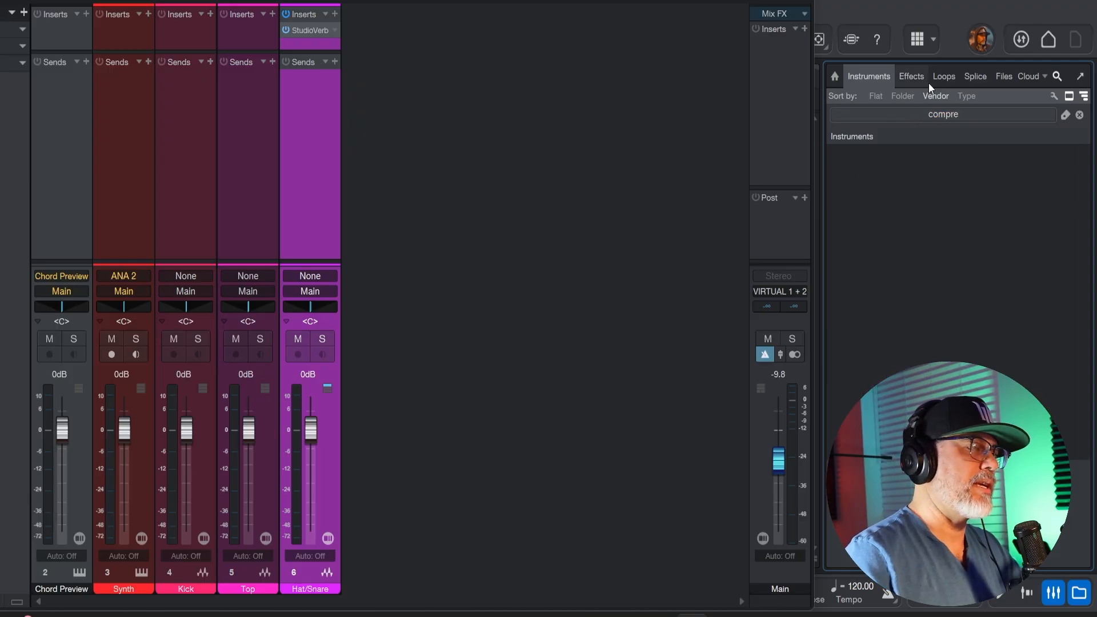
click(912, 76)
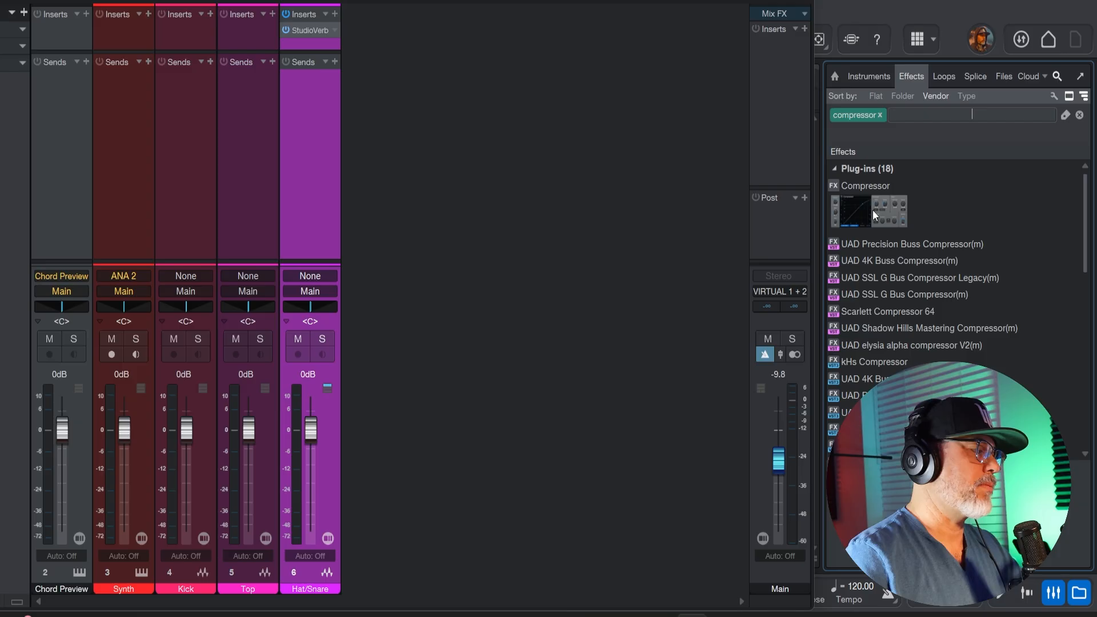
drag(872, 210, 122, 126)
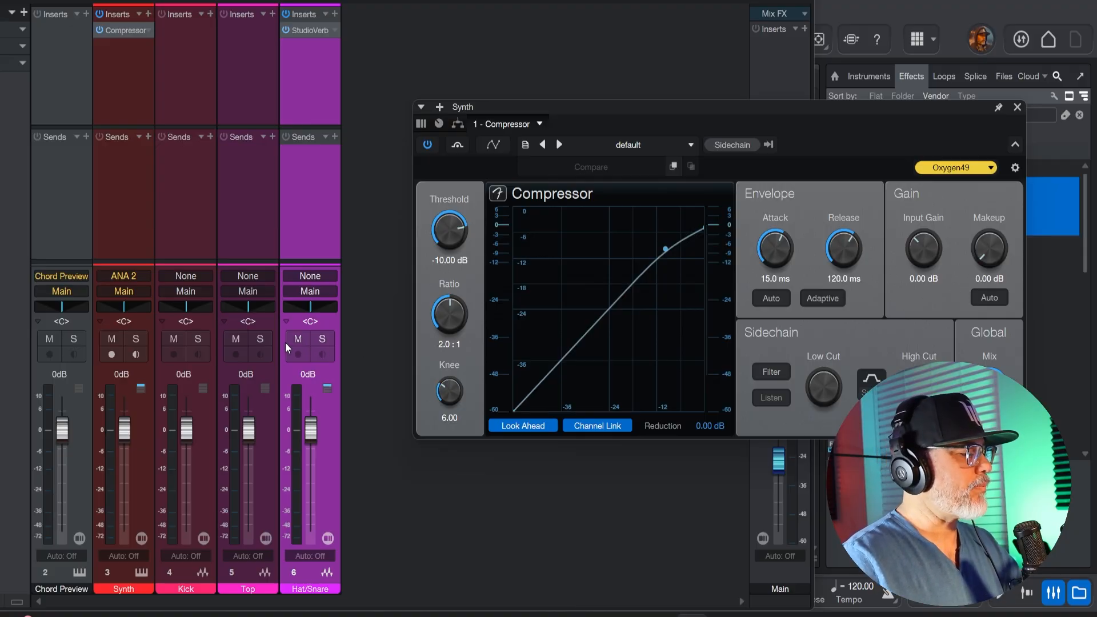
- Audition the Kick channel alone, and feed the Synth Compressor's external sidechain through a send from Kick
click(199, 336)
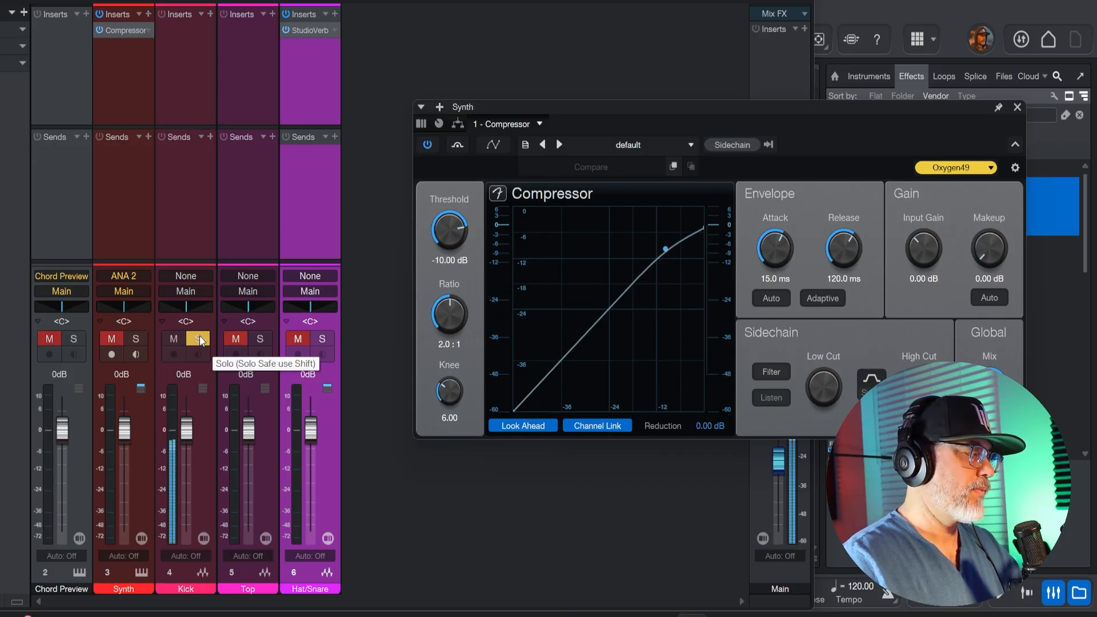
click(200, 336)
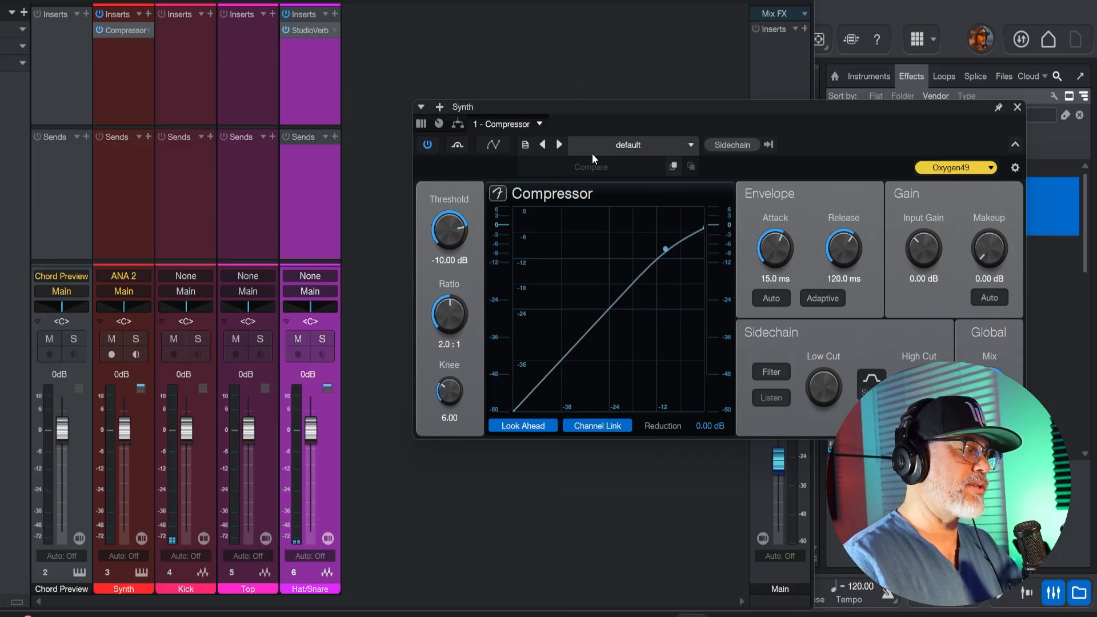
click(732, 145)
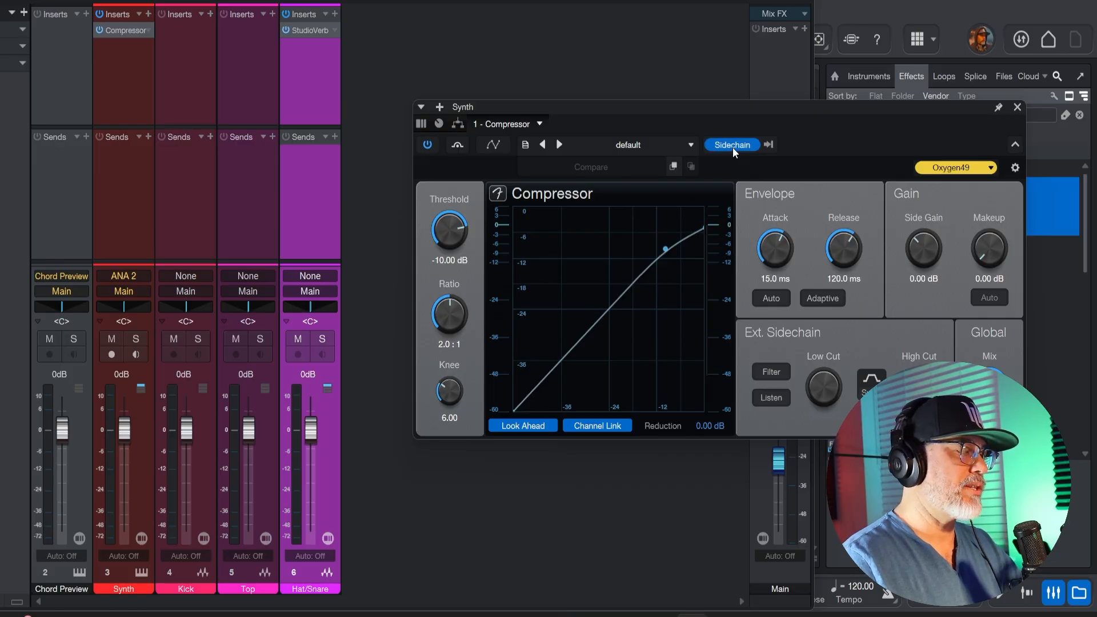
click(769, 145)
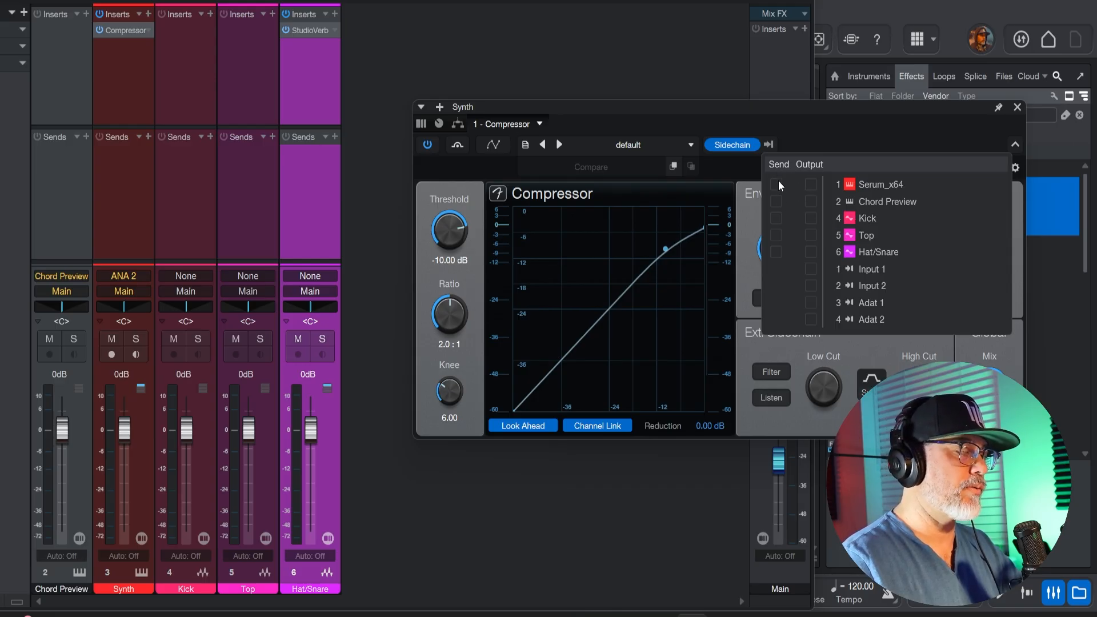
click(776, 218)
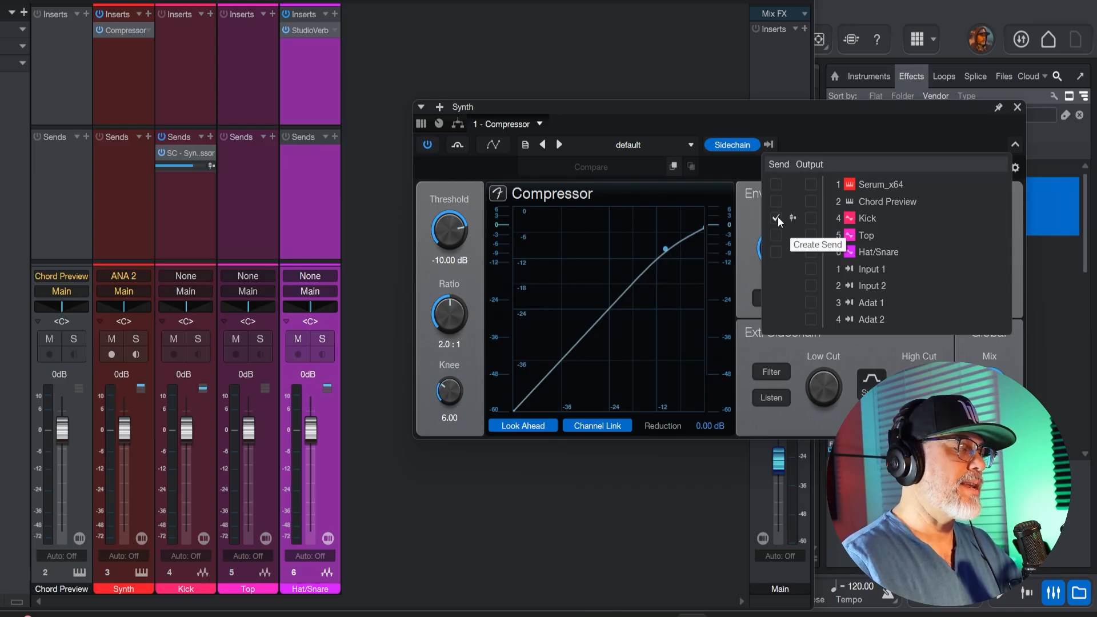
click(919, 104)
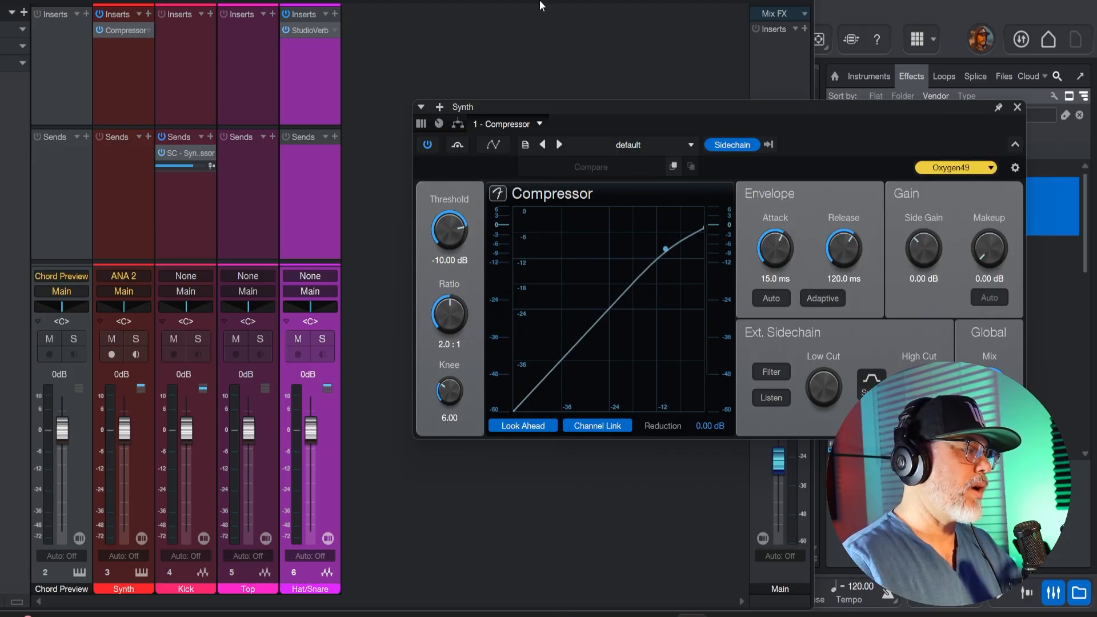
click(800, 1)
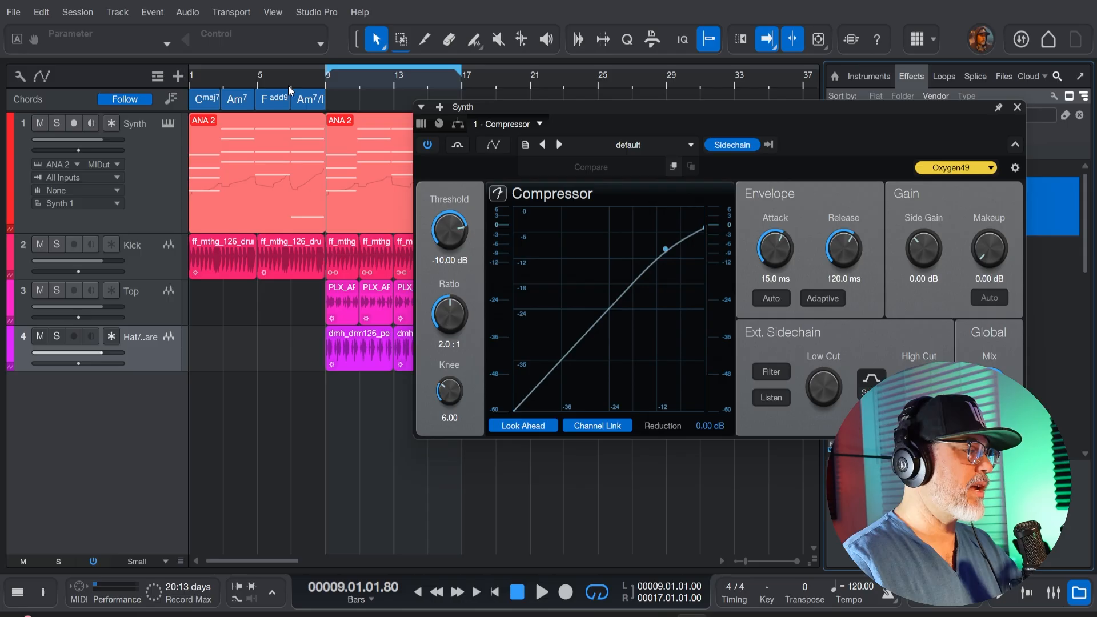
- During playback, set the Synth Compressor to threshold -25.84 dB, ratio 3.8:1, attack 1.20 ms and release 95.5 ms
key(space)
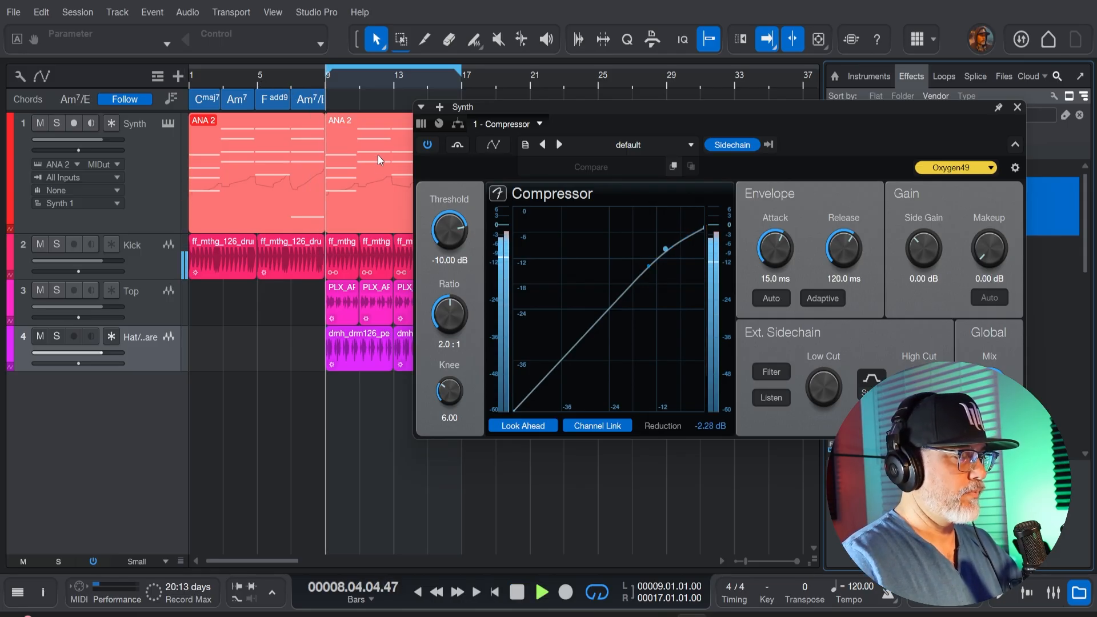
drag(447, 231, 448, 310)
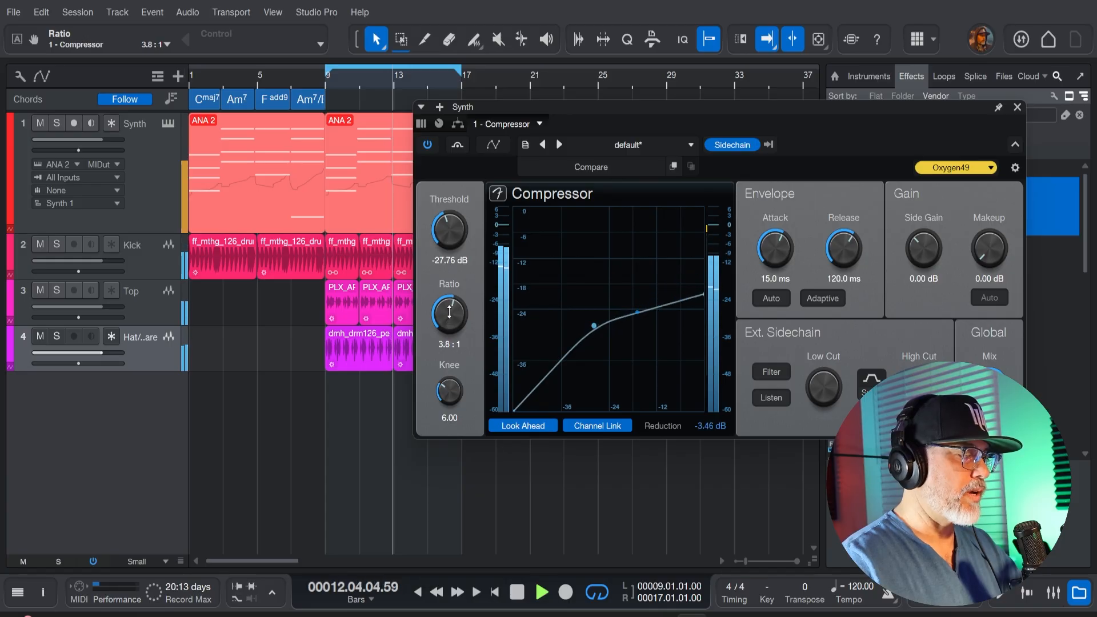
drag(442, 244, 442, 238)
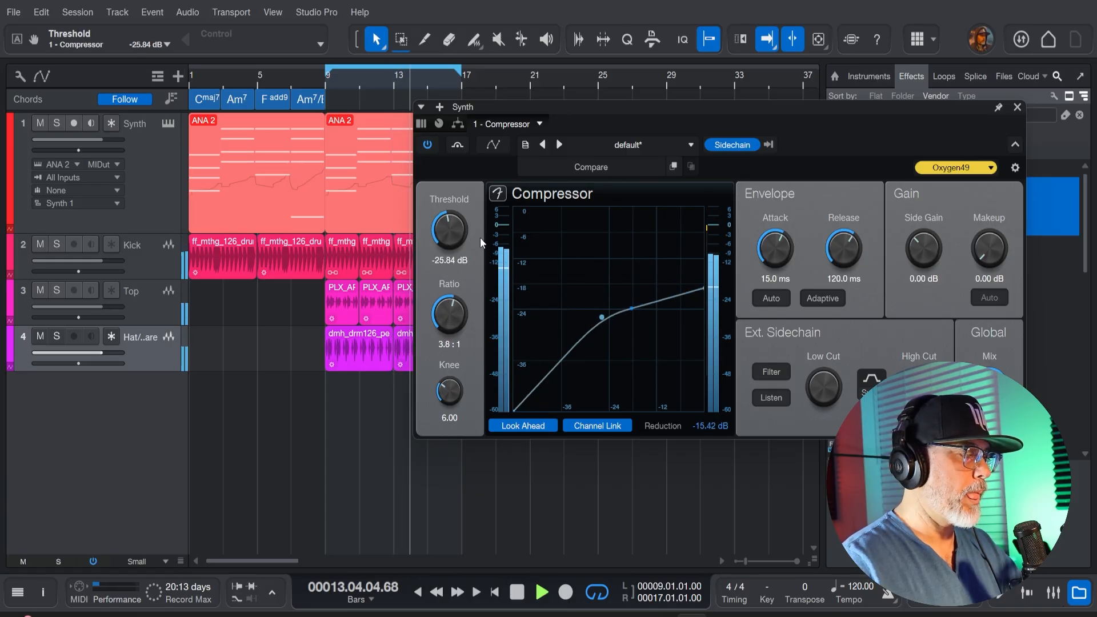
drag(768, 253, 764, 277)
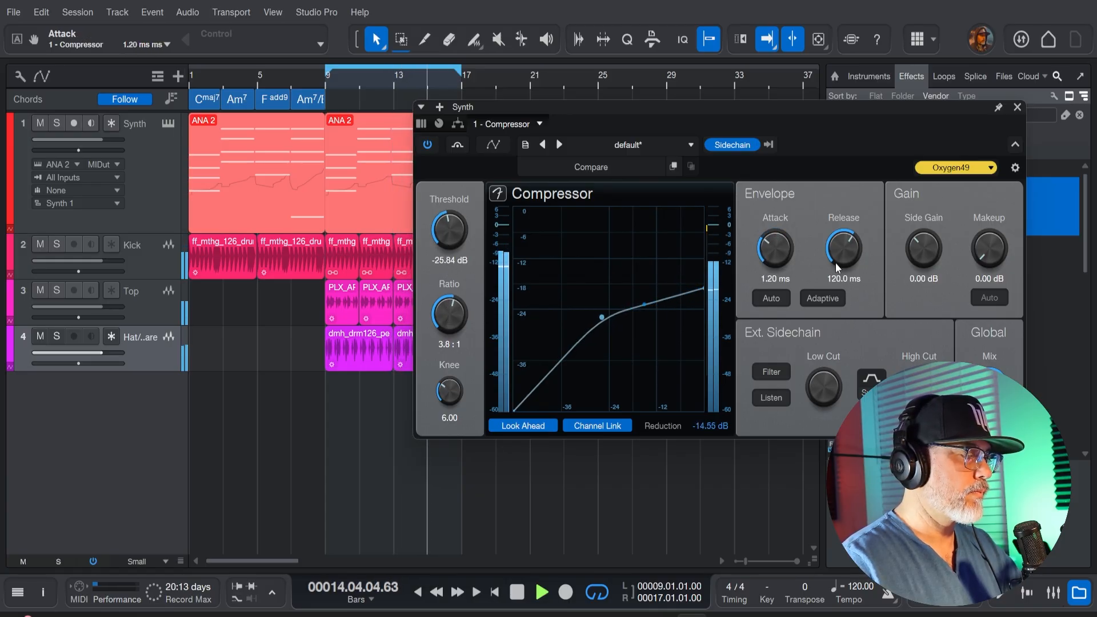
drag(835, 263, 834, 269)
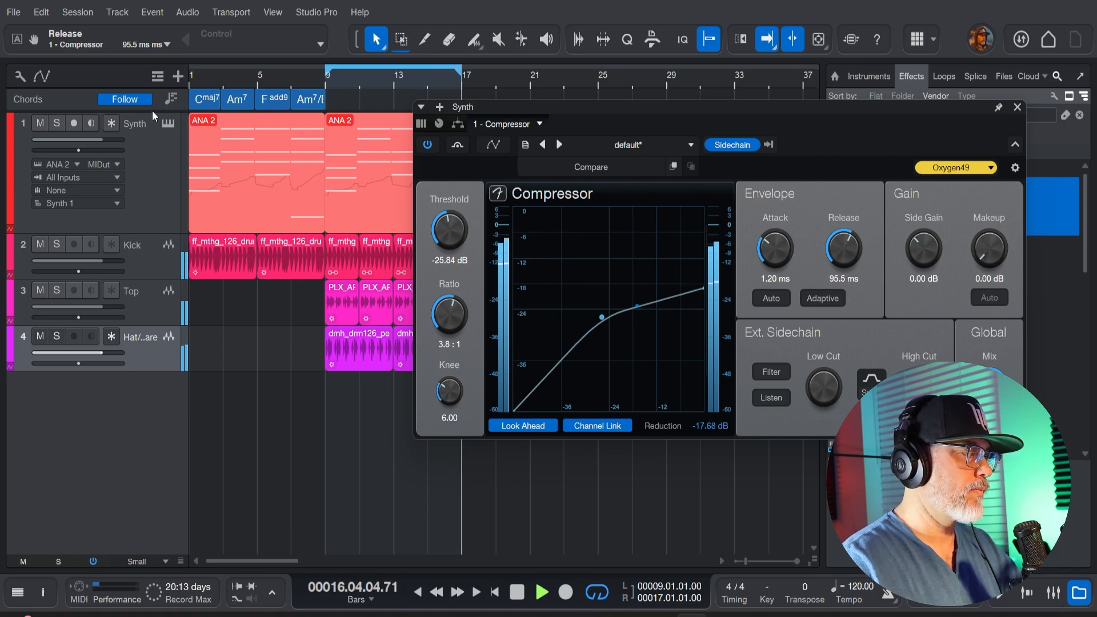
key(space)
- Return to the song start and briefly audition the Kick track on its own
mouse_move(298, 83)
mouse_down()
mouse_move(272, 79)
mouse_move(284, 85)
mouse_up()
key(Home)
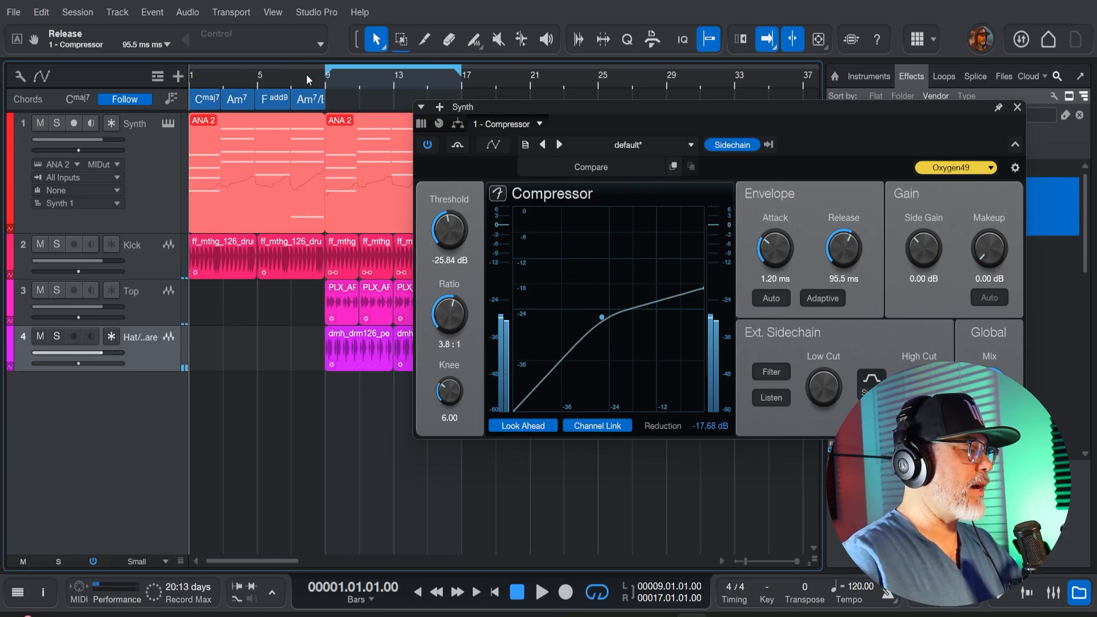
click(55, 247)
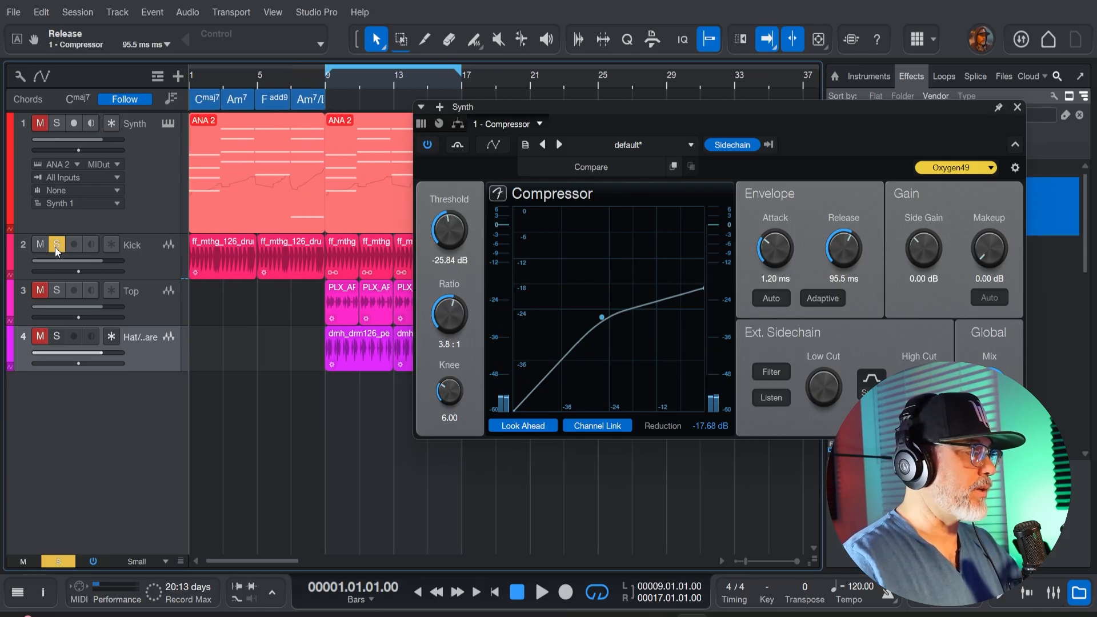
key(space)
click(55, 247)
- With the Synth track soloed during playback, set the Compressor's threshold to -17.44 dB, and clear the solo
click(57, 125)
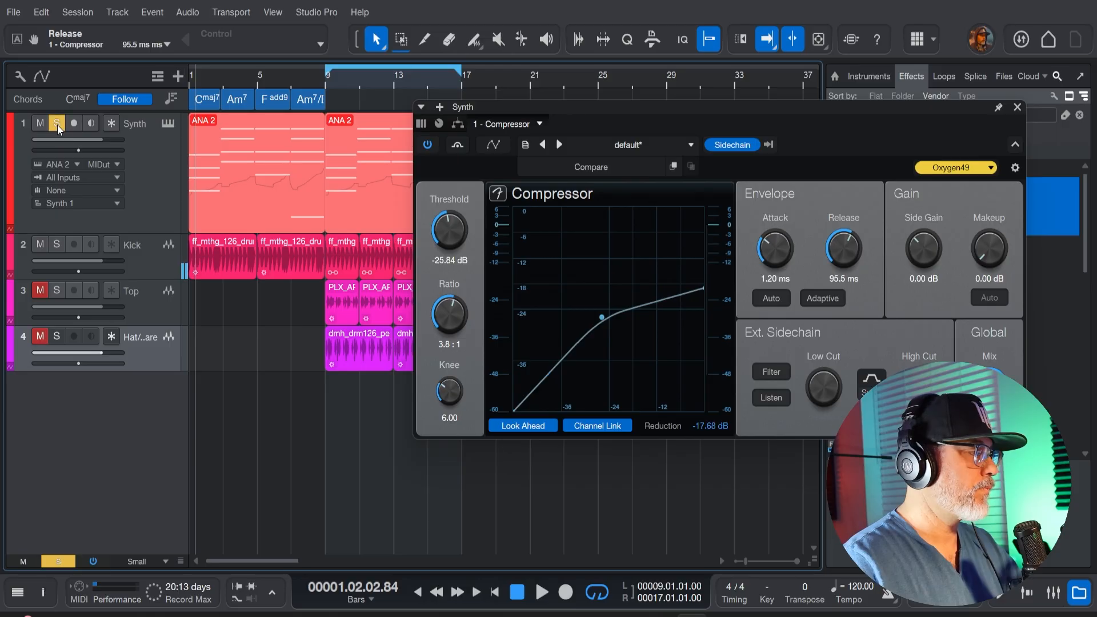
key(space)
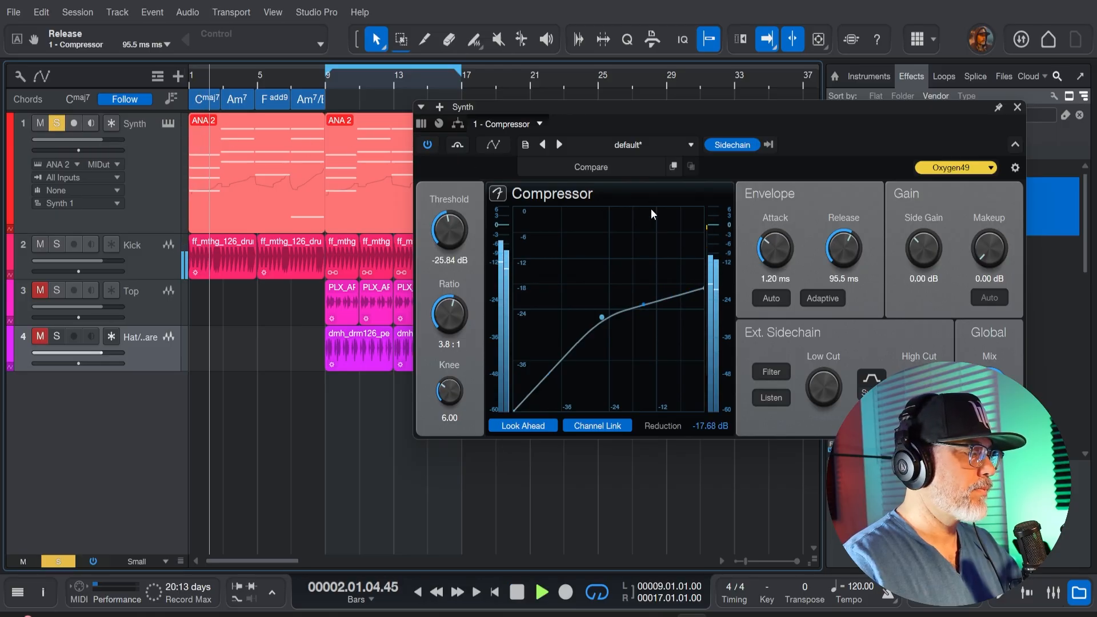
drag(464, 245, 454, 210)
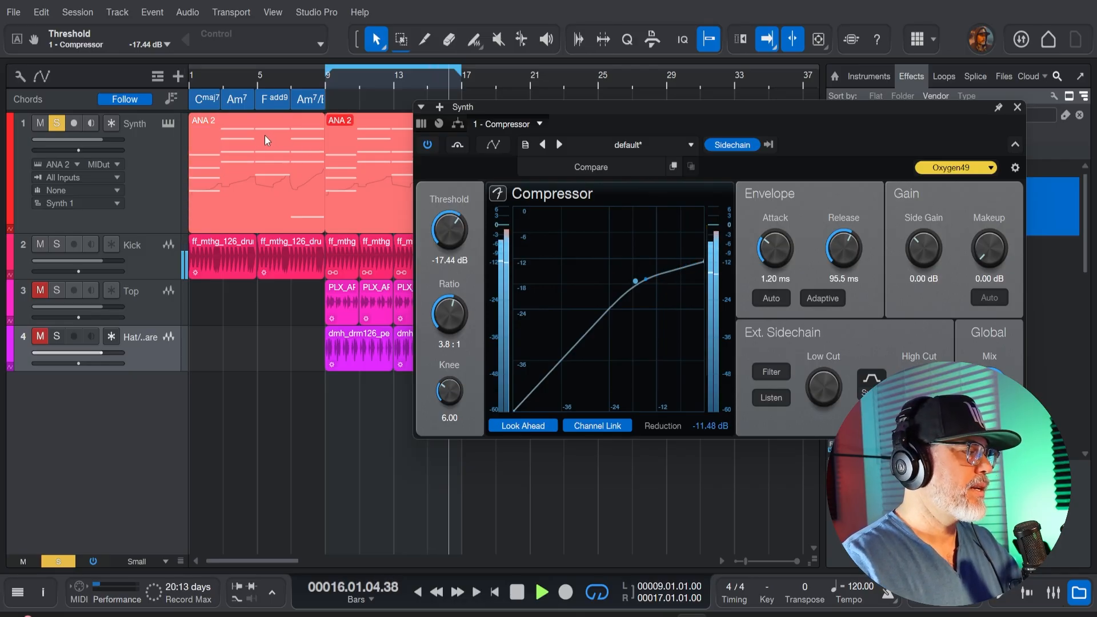
key(space)
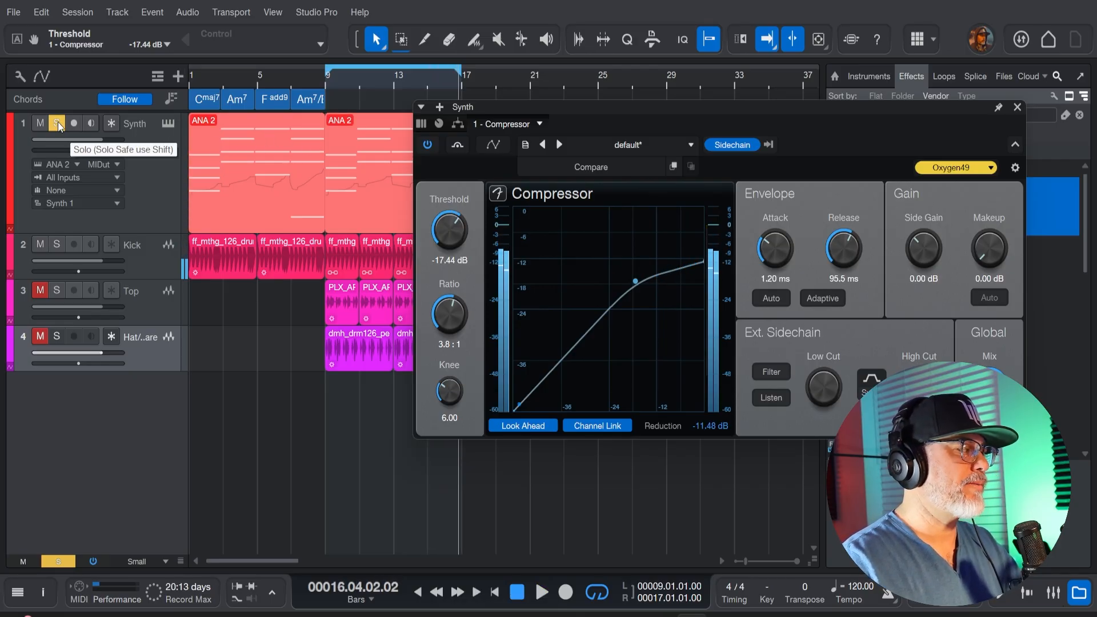
click(57, 121)
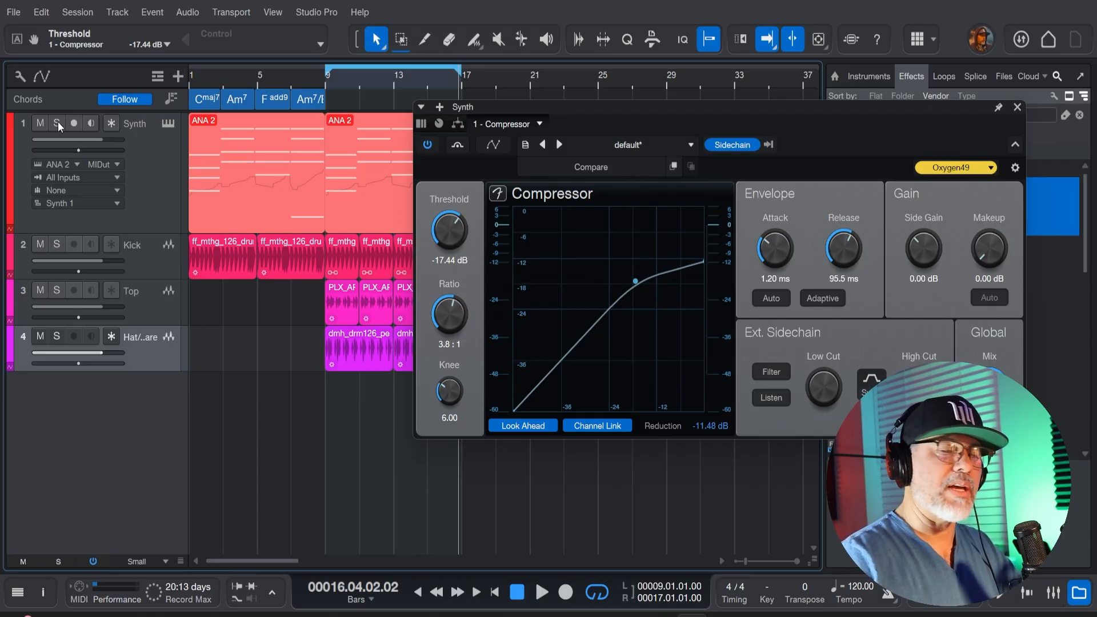
- Play from bar 2 with all tracks audible and set the Compressor's attack to 1.74 ms, release to 9.40 ms and knee to 7.79
click(203, 77)
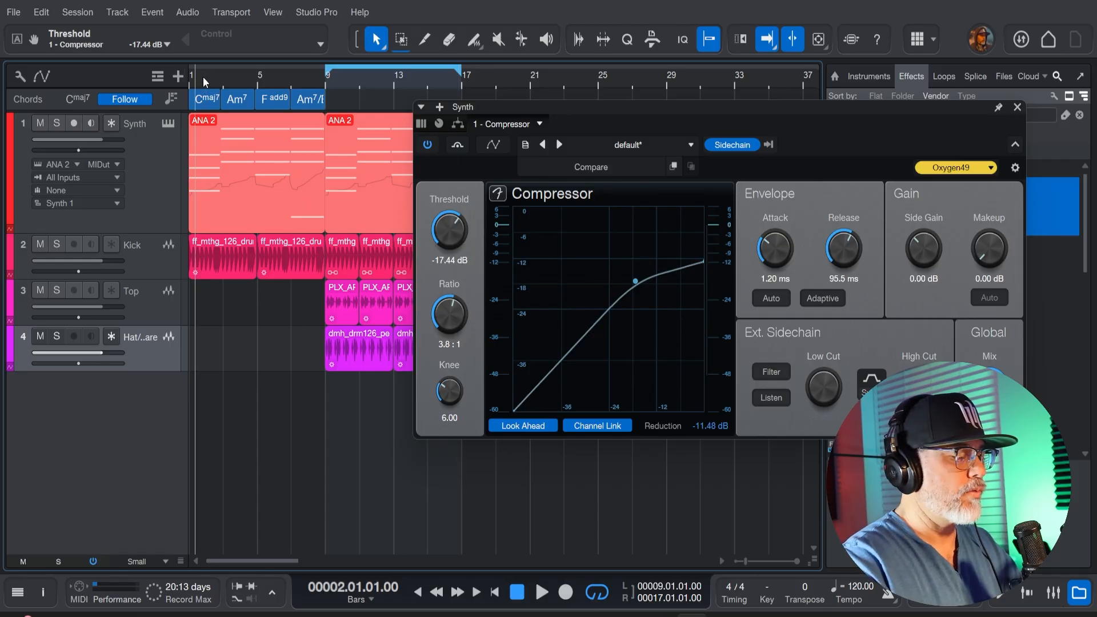
key(space)
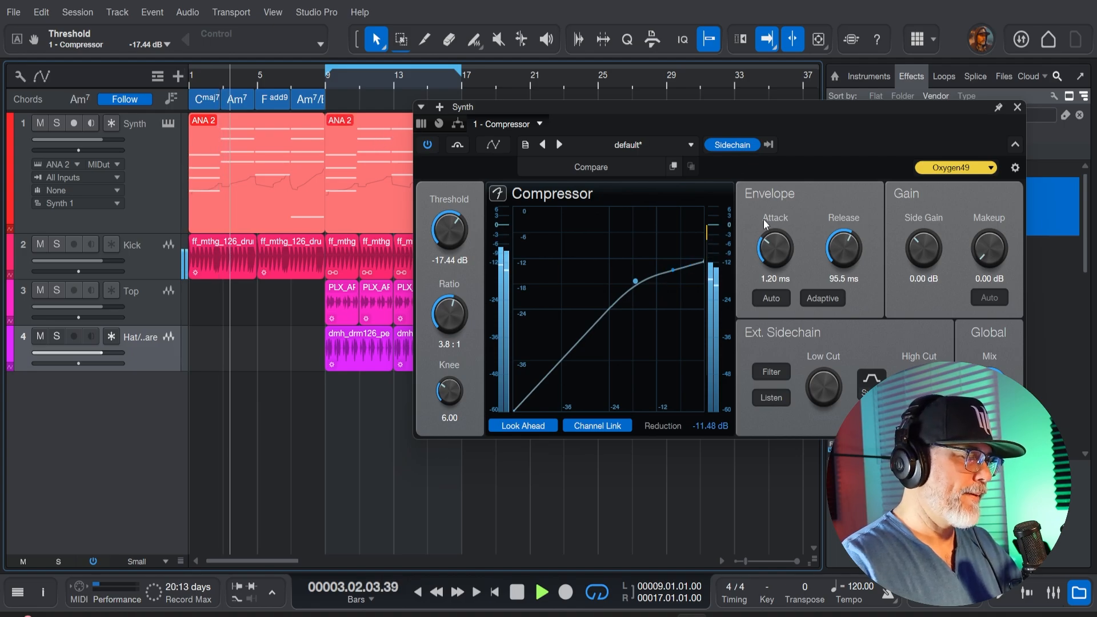
drag(770, 248, 766, 240)
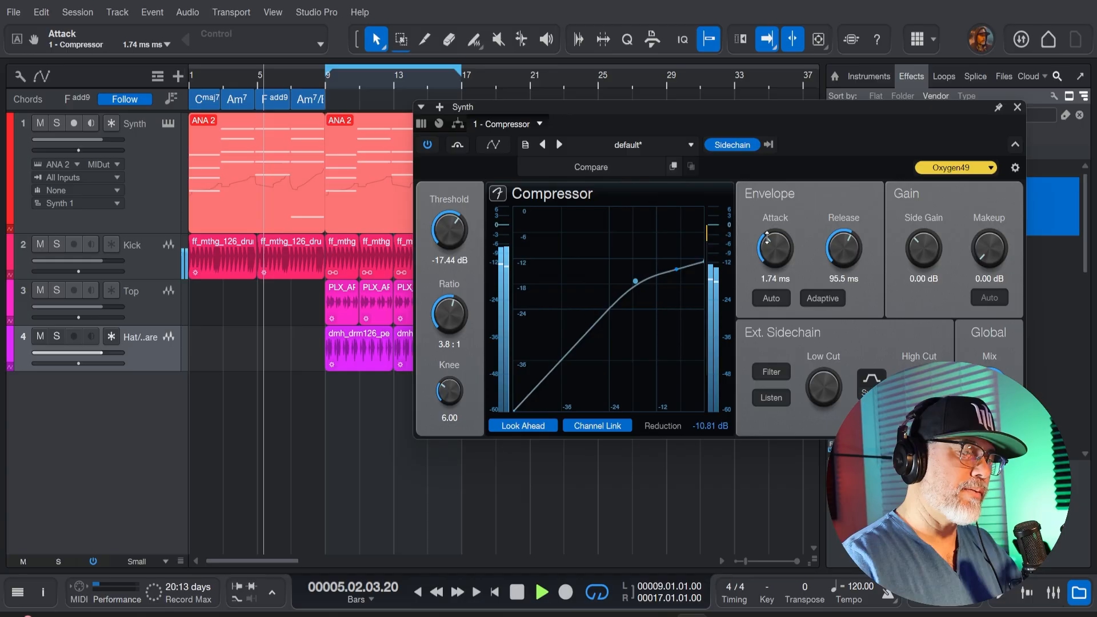
drag(853, 253, 850, 295)
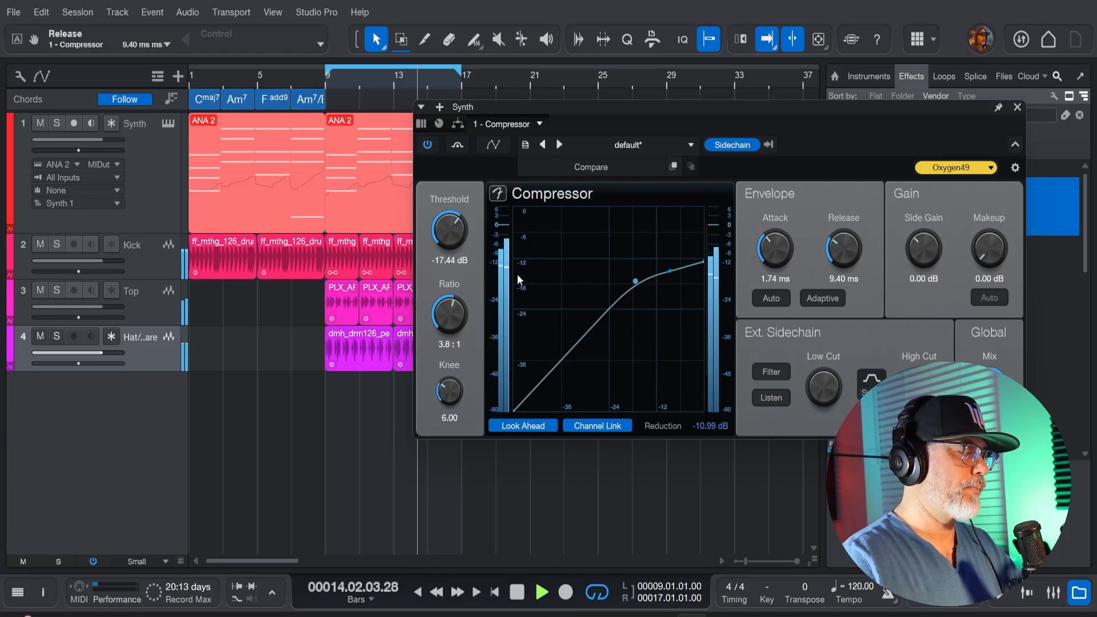
mouse_move(448, 391)
mouse_down()
mouse_move(443, 421)
mouse_move(439, 360)
mouse_move(443, 398)
mouse_up()
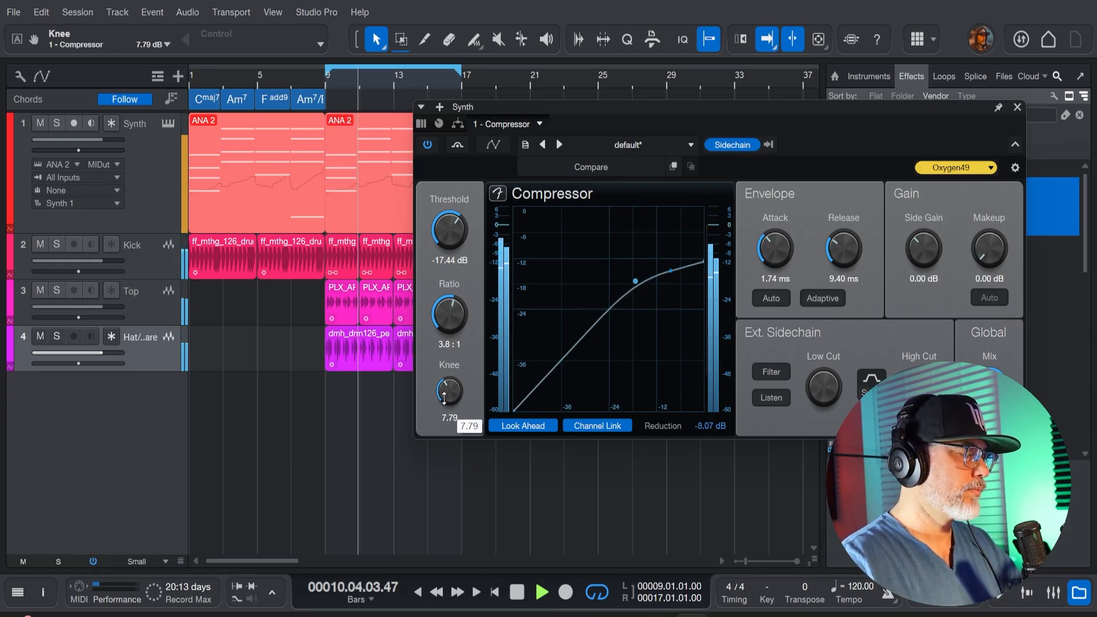
- Audition the Synth track soloed during playback, and compare the full mix with its Compressor bypassed and active
click(58, 122)
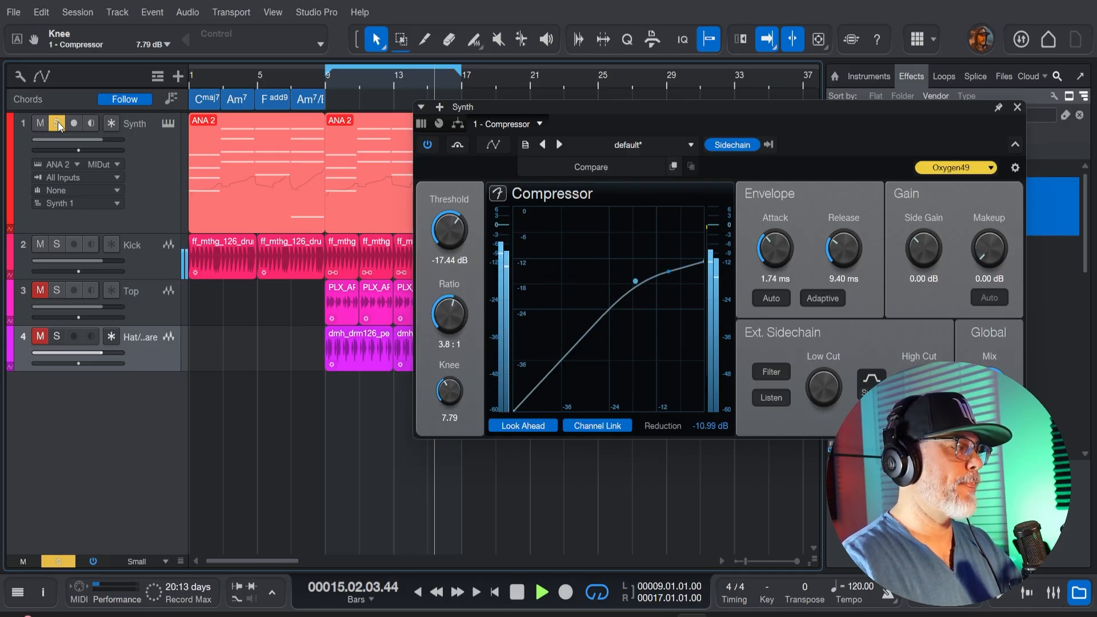
click(57, 122)
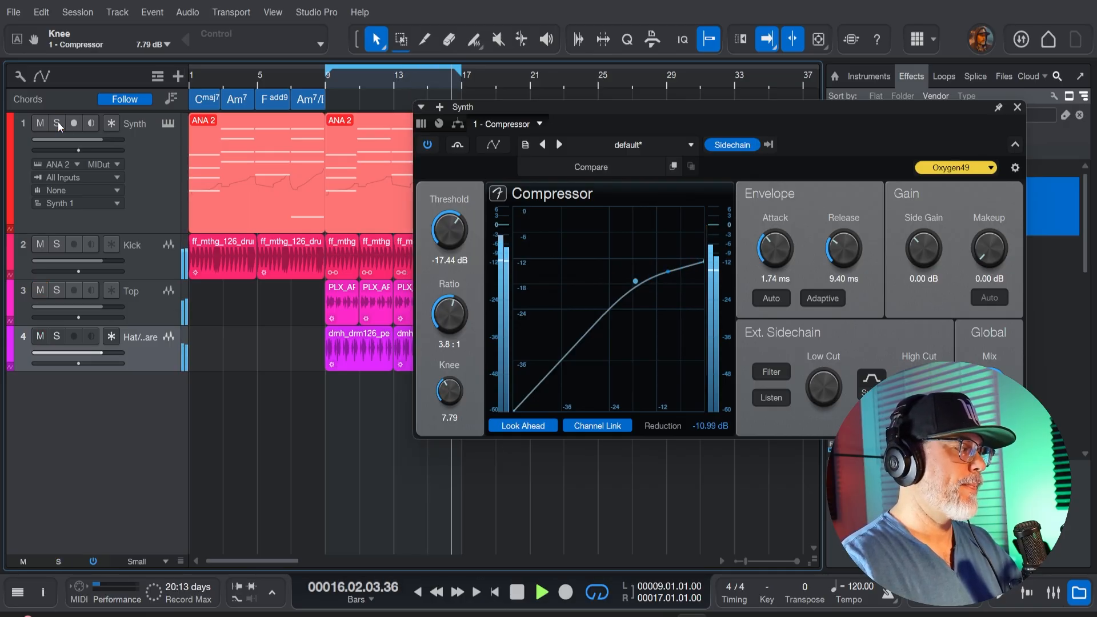
drag(631, 108, 555, 148)
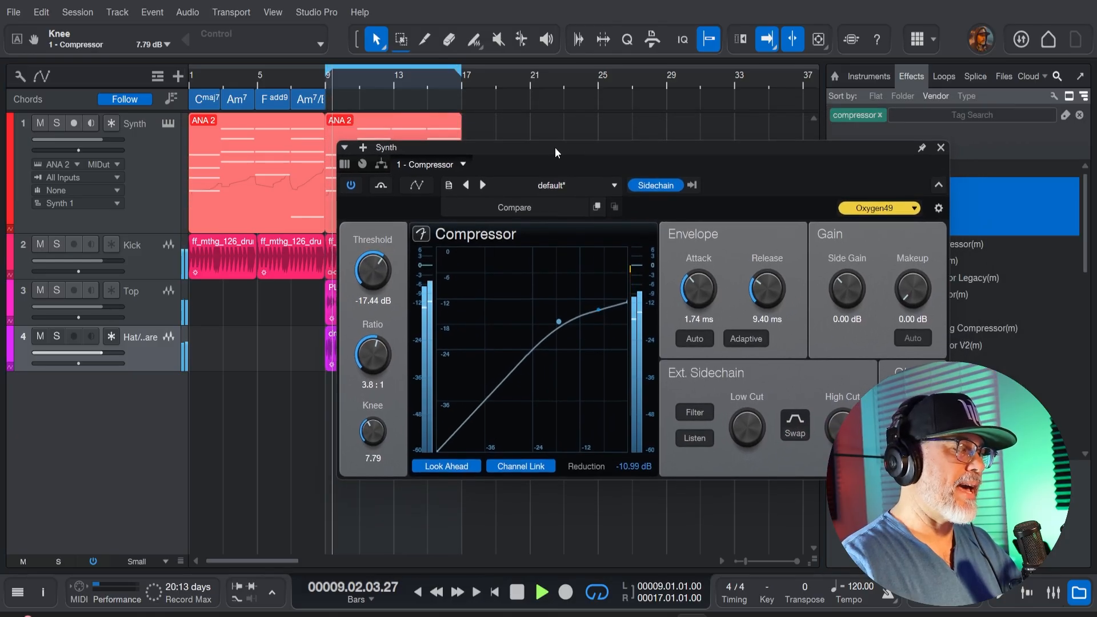
click(381, 186)
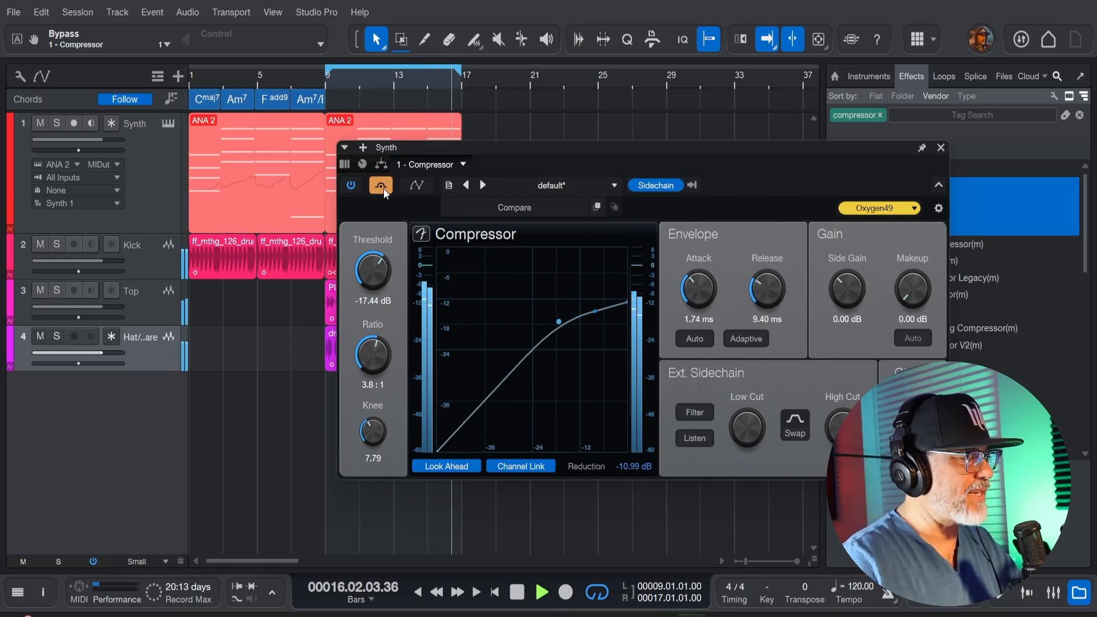
click(382, 187)
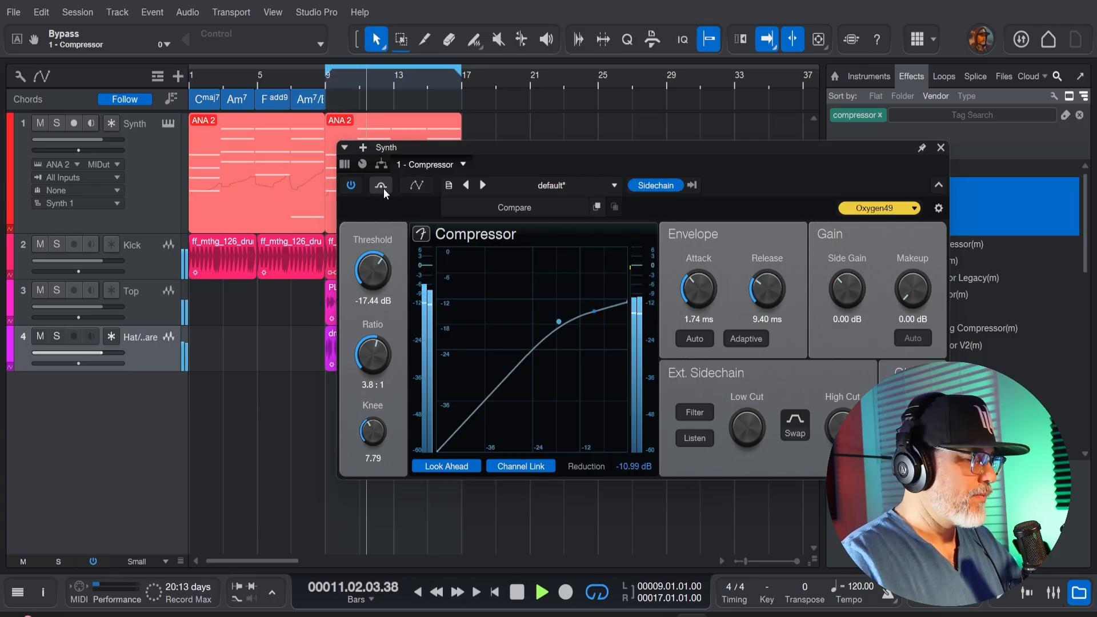
key(space)
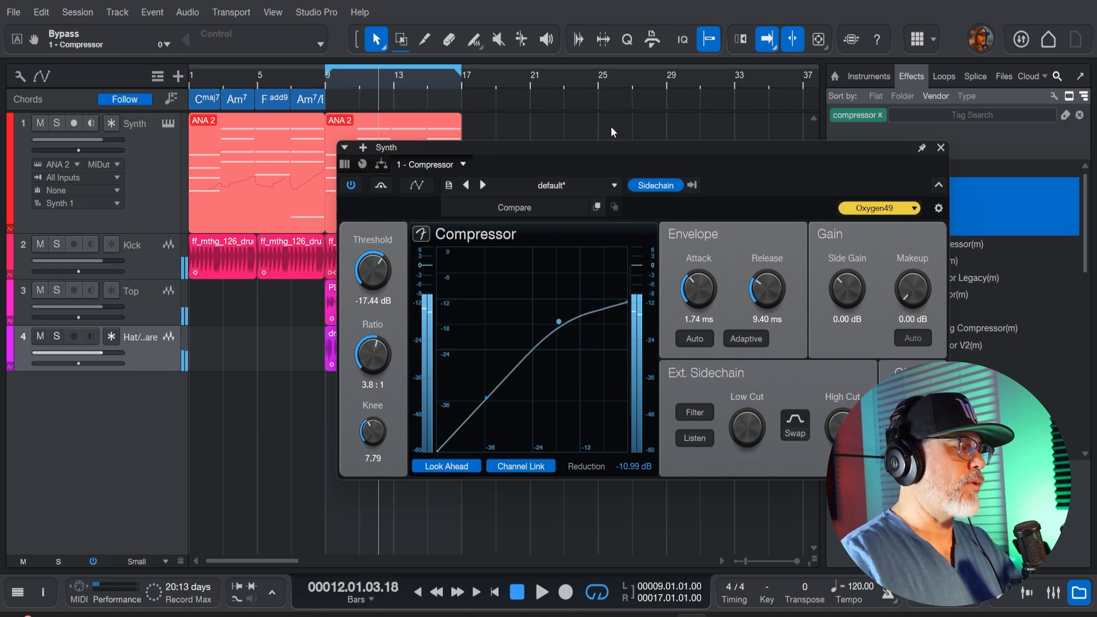
click(940, 149)
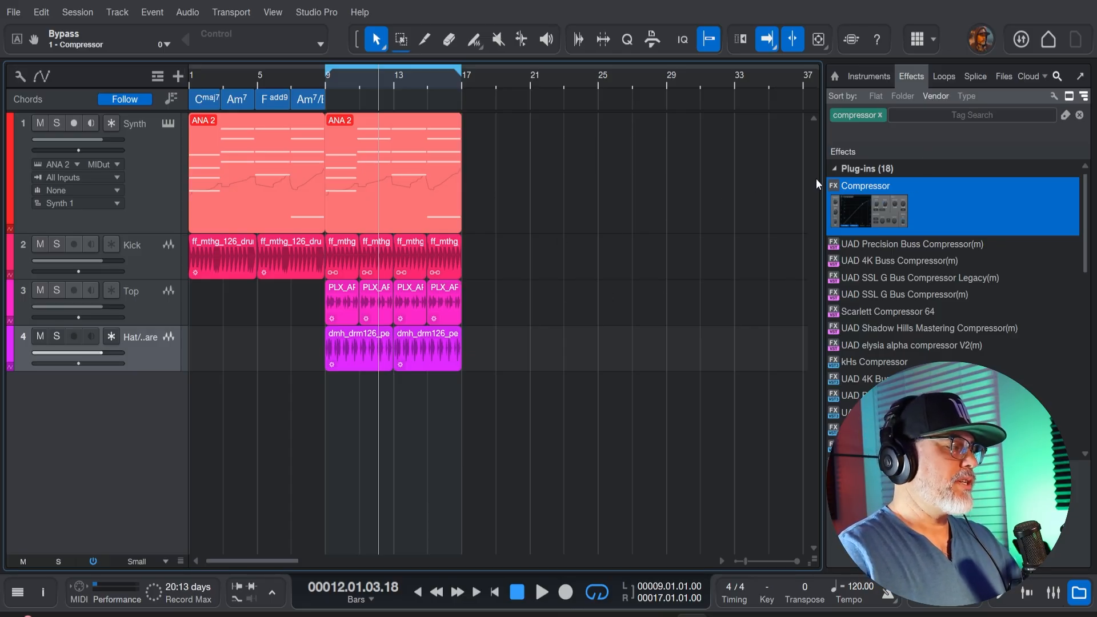
- Clear the instrument search and add Impact as a new instrument track below the Hat/Snare track
click(868, 76)
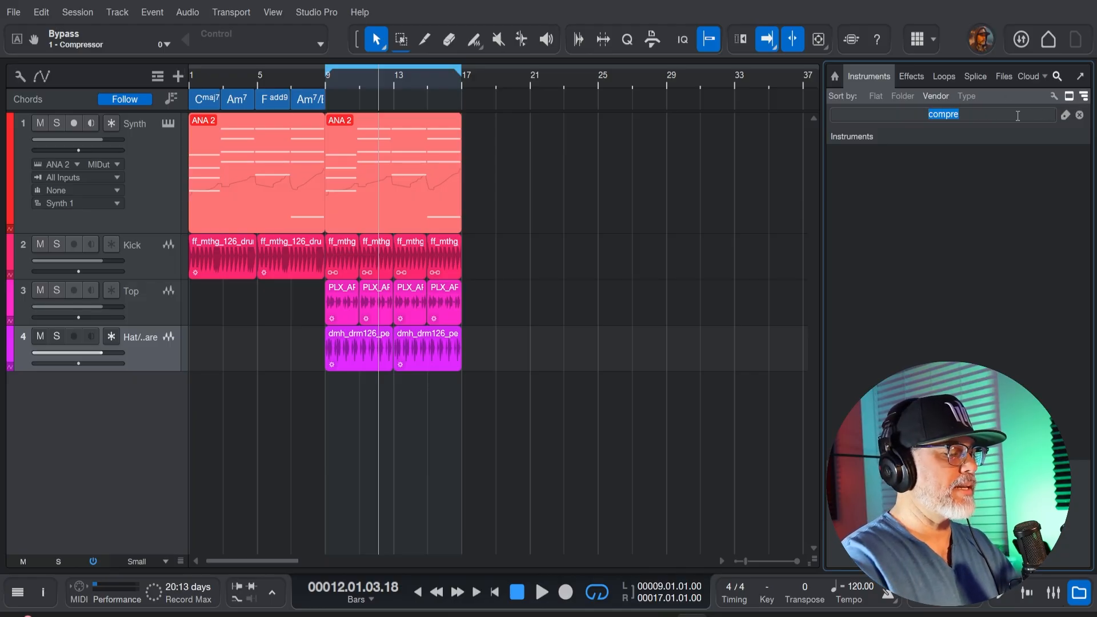
key(BackSpace)
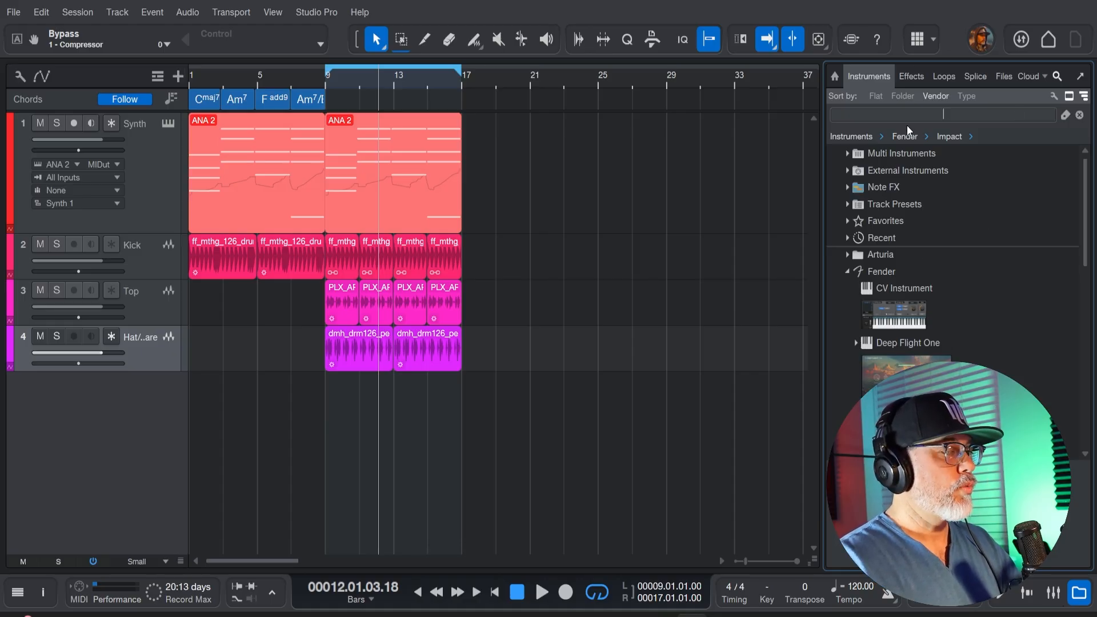
scroll(921, 320, down, 5)
drag(897, 311, 83, 434)
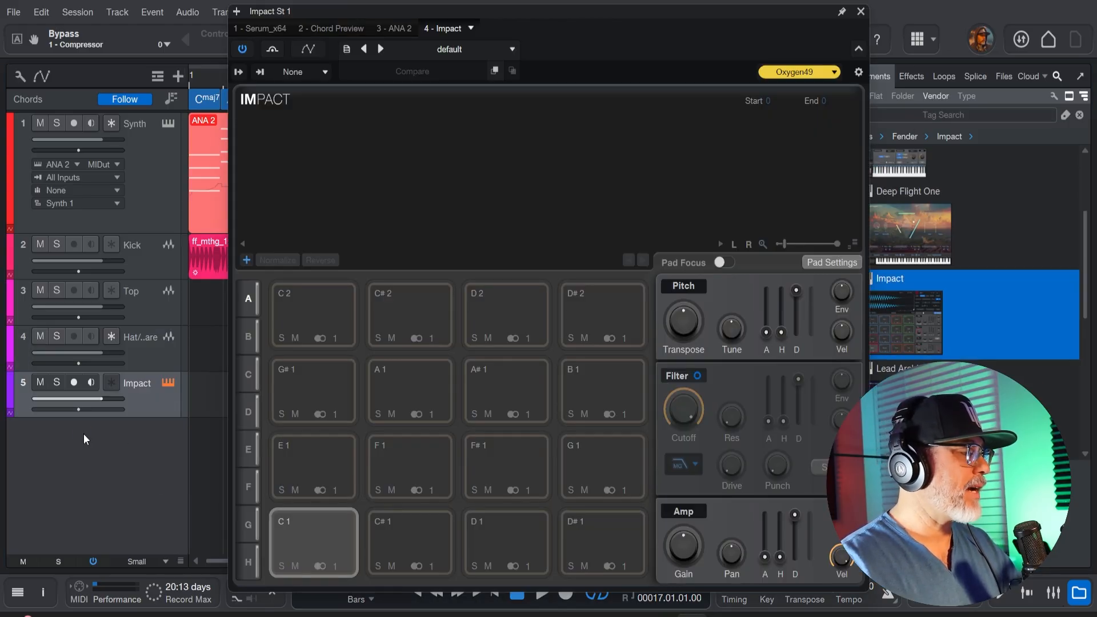
- Load the Chill Hop preset in Impact and arm the Impact track for recording with monitoring on
click(506, 52)
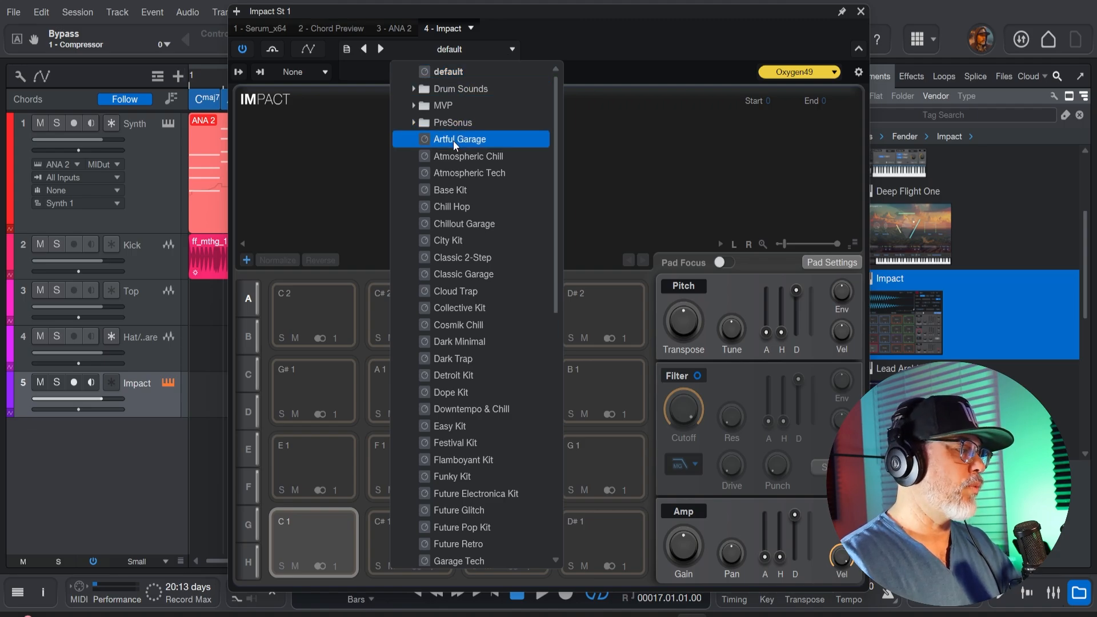
click(458, 207)
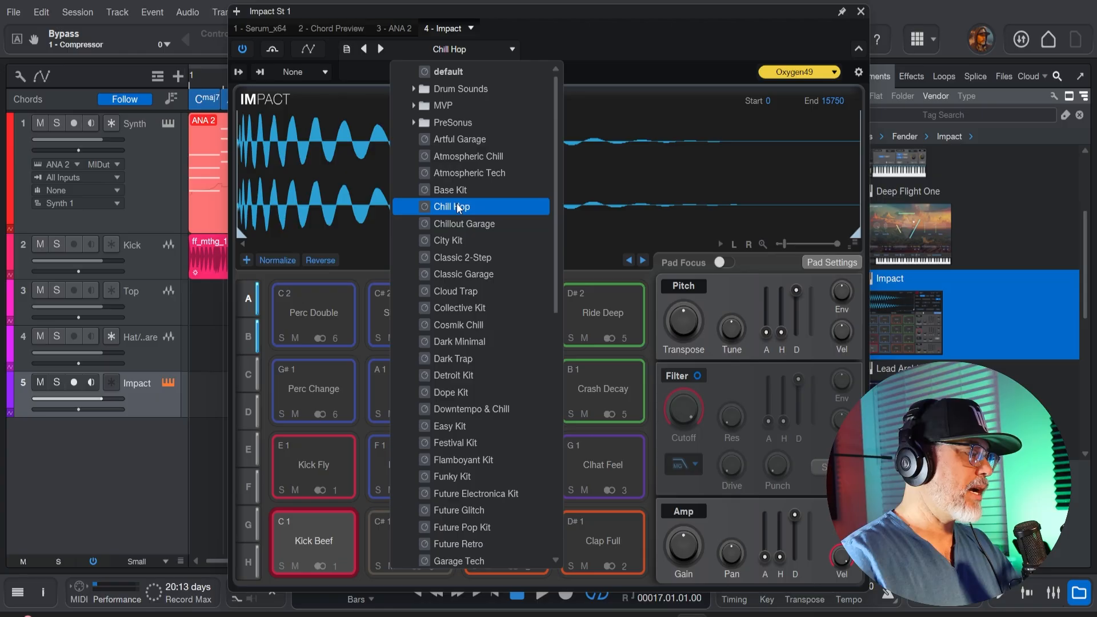
click(68, 381)
click(69, 382)
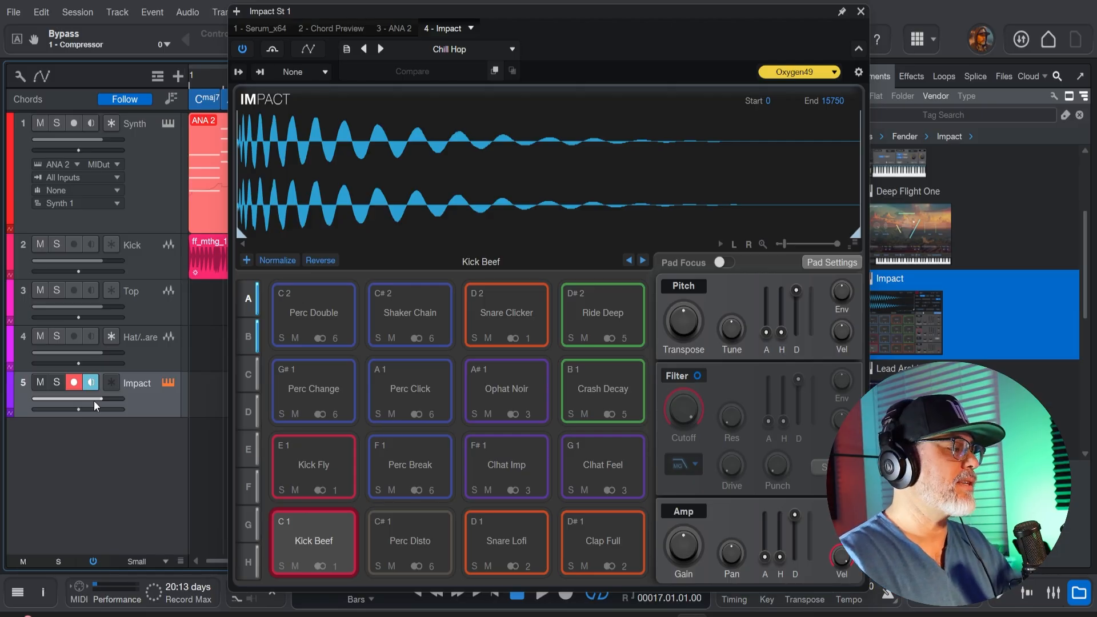
mouse_move(100, 396)
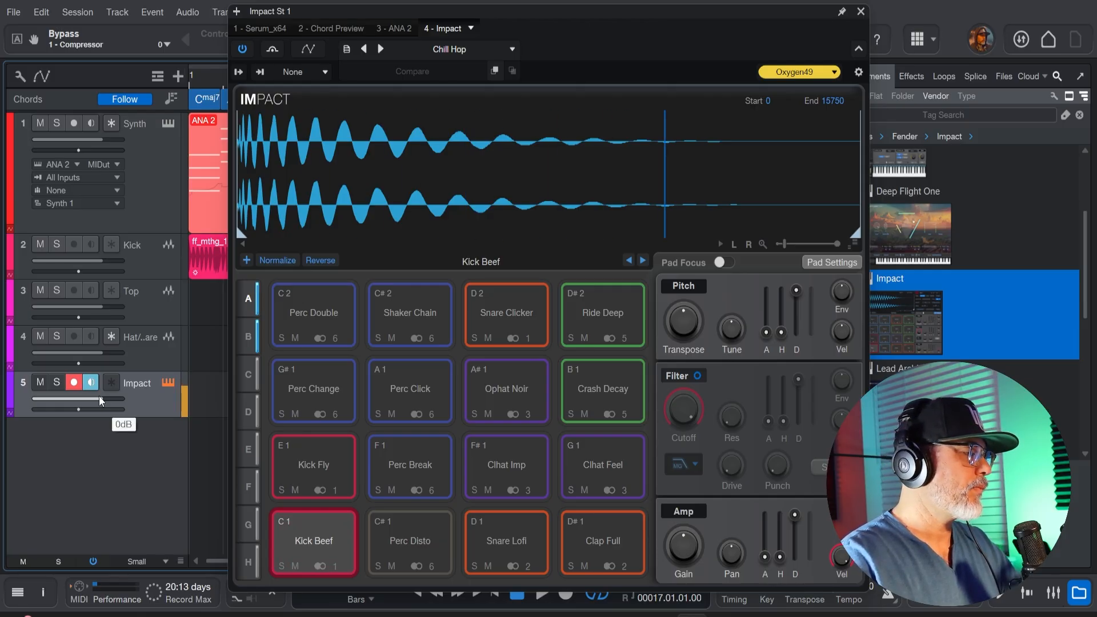
click(860, 12)
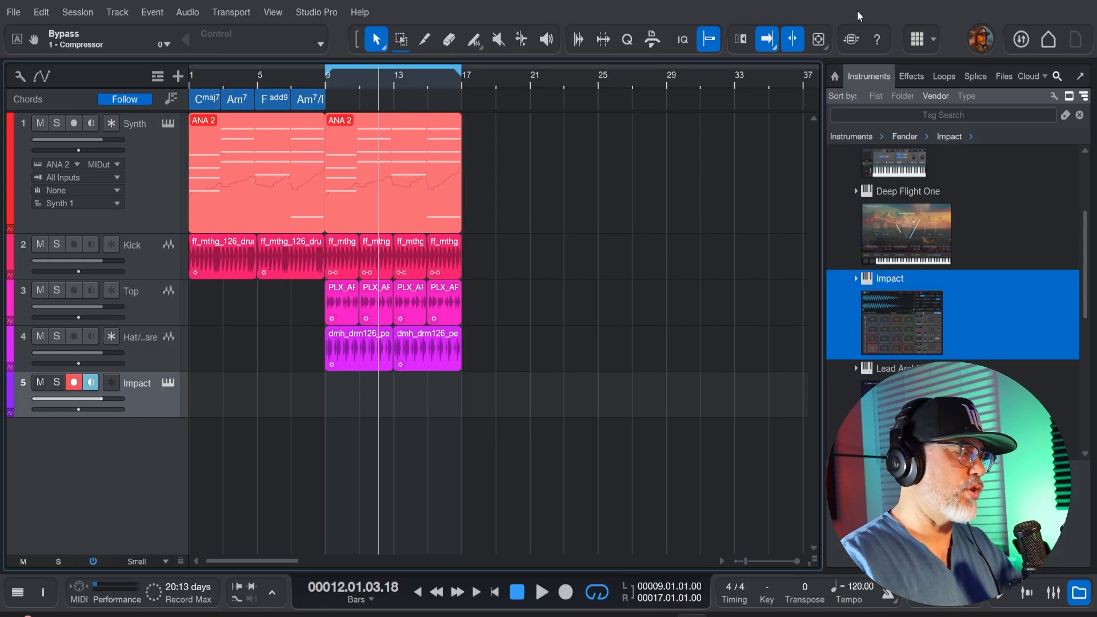
- Solo the Impact track and rehearse from the song start with the metronome on, returning to bar 1
key(Home)
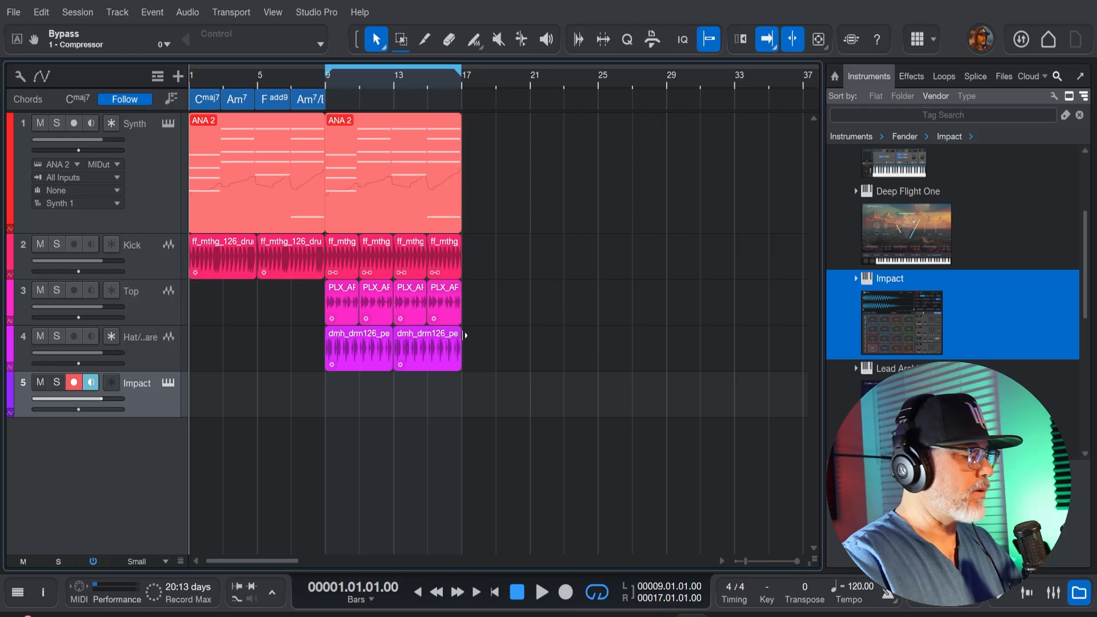
key(space)
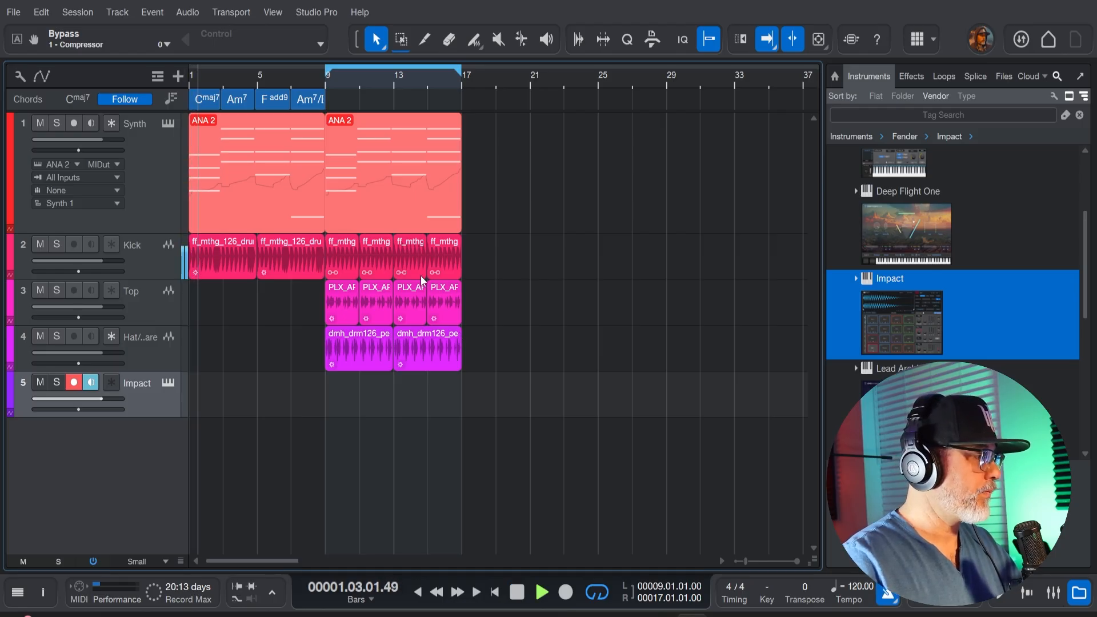
key(space)
click(57, 383)
key(Home)
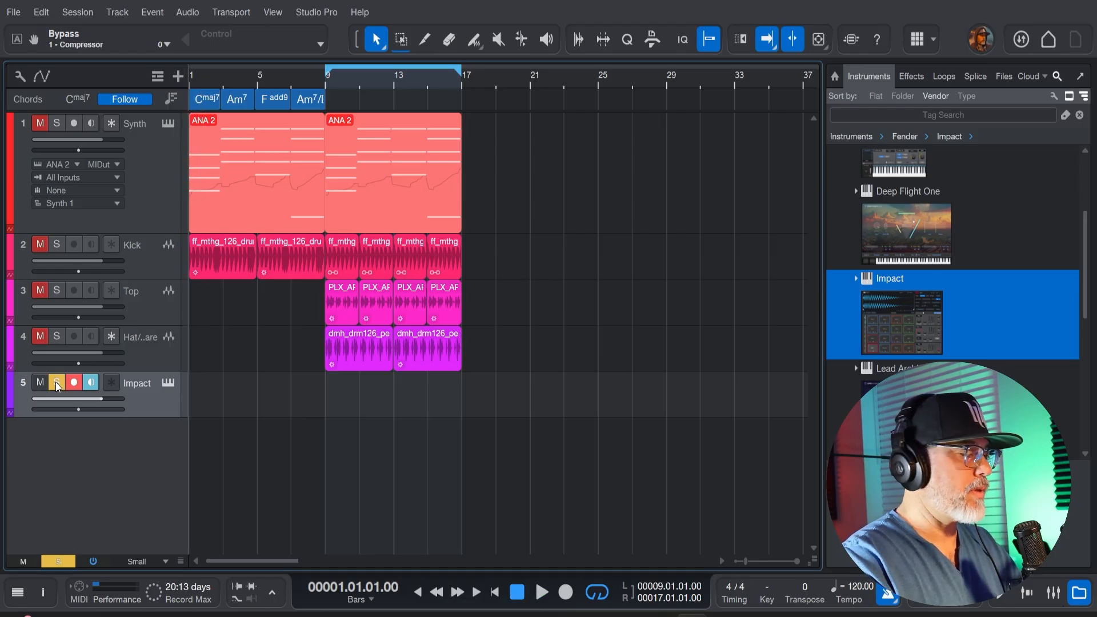
key(space)
key(space)
key(Home)
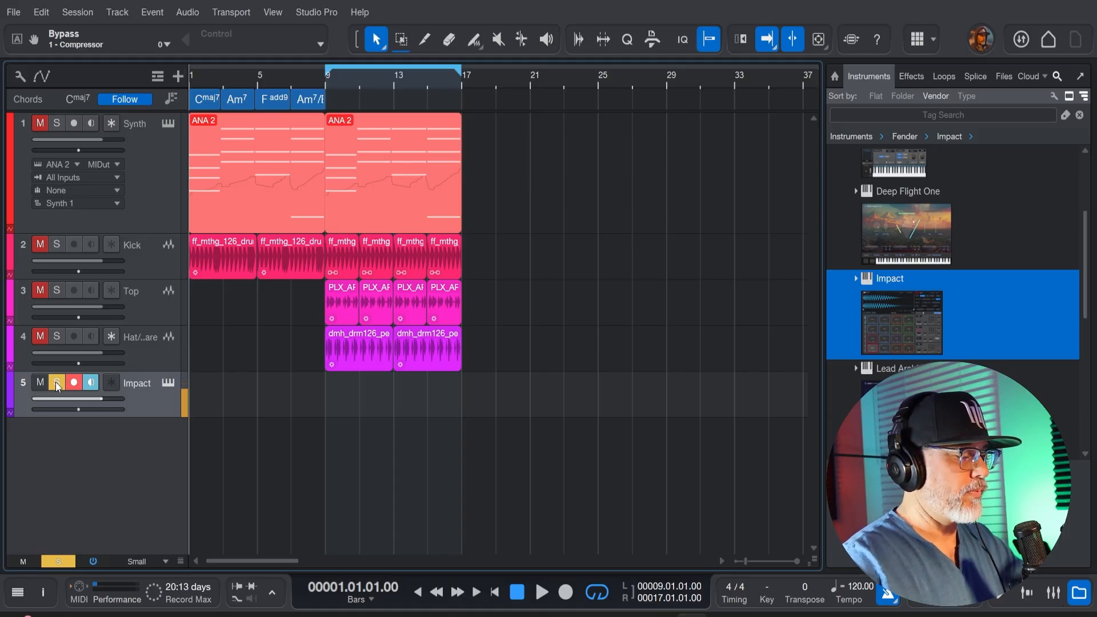
- Record a four-bar kick pattern on the Impact track from bar 1 and check it in playback, clearing the solo
key(KP_Multiply)
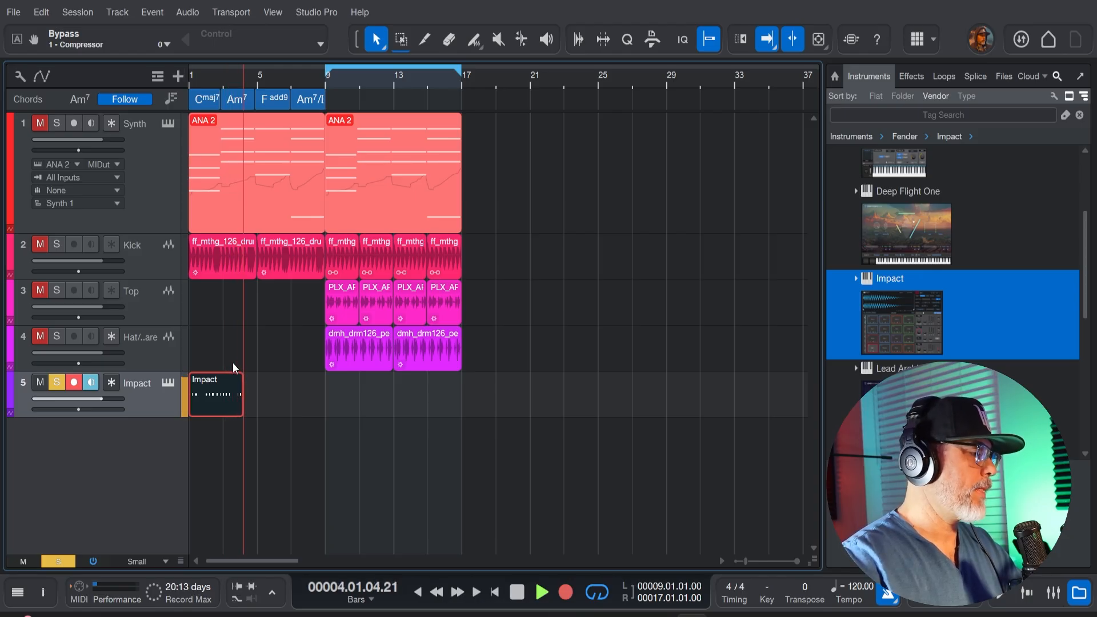
key(space)
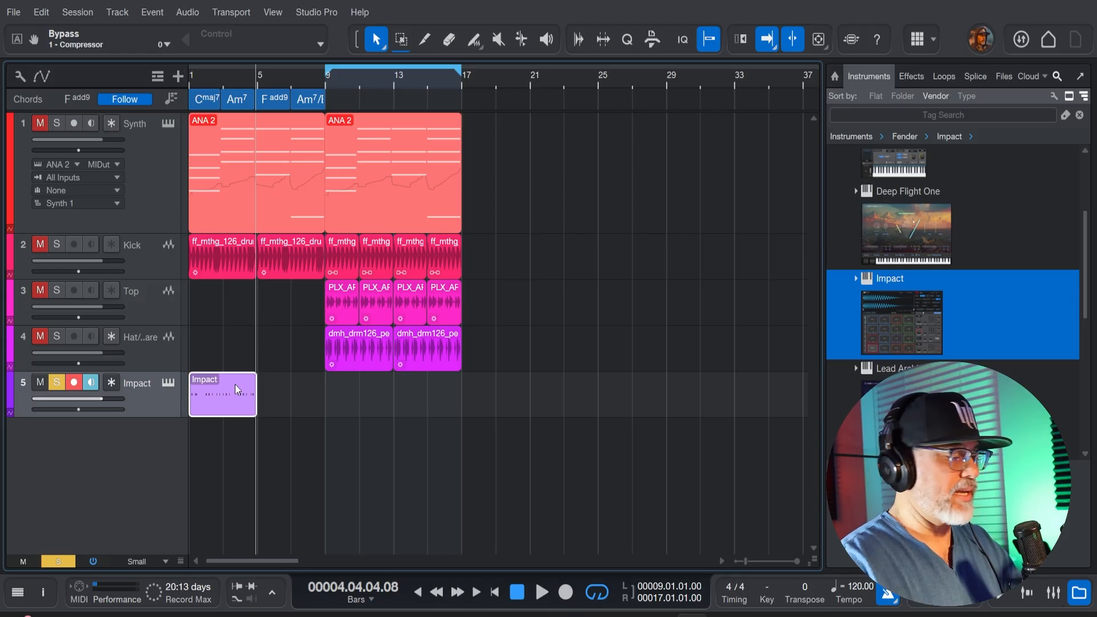
key(Home)
key(space)
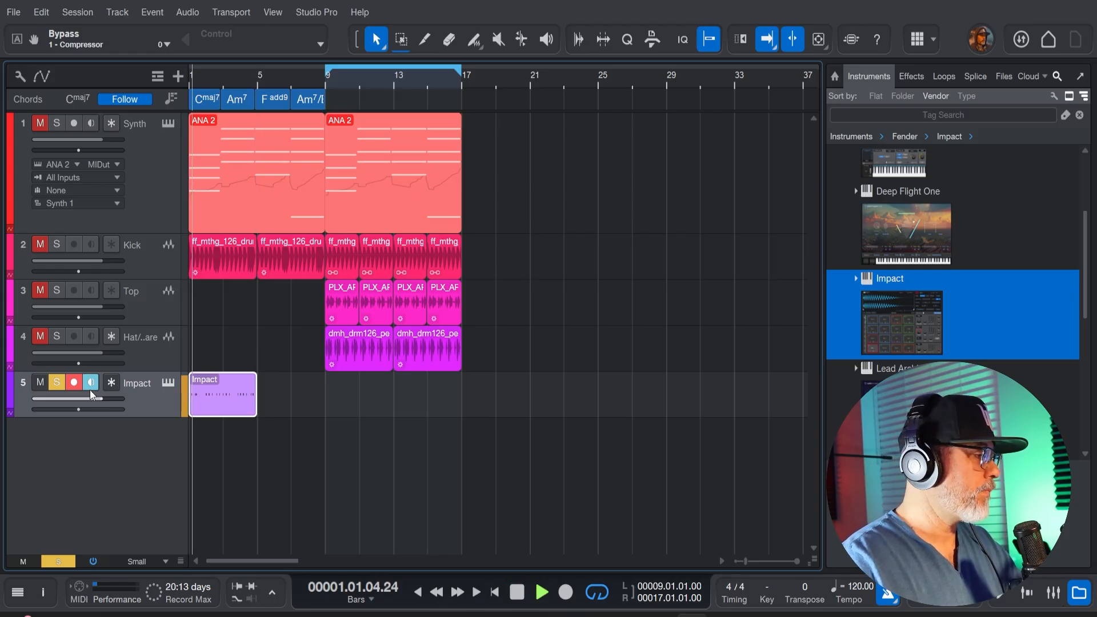
click(56, 383)
key(space)
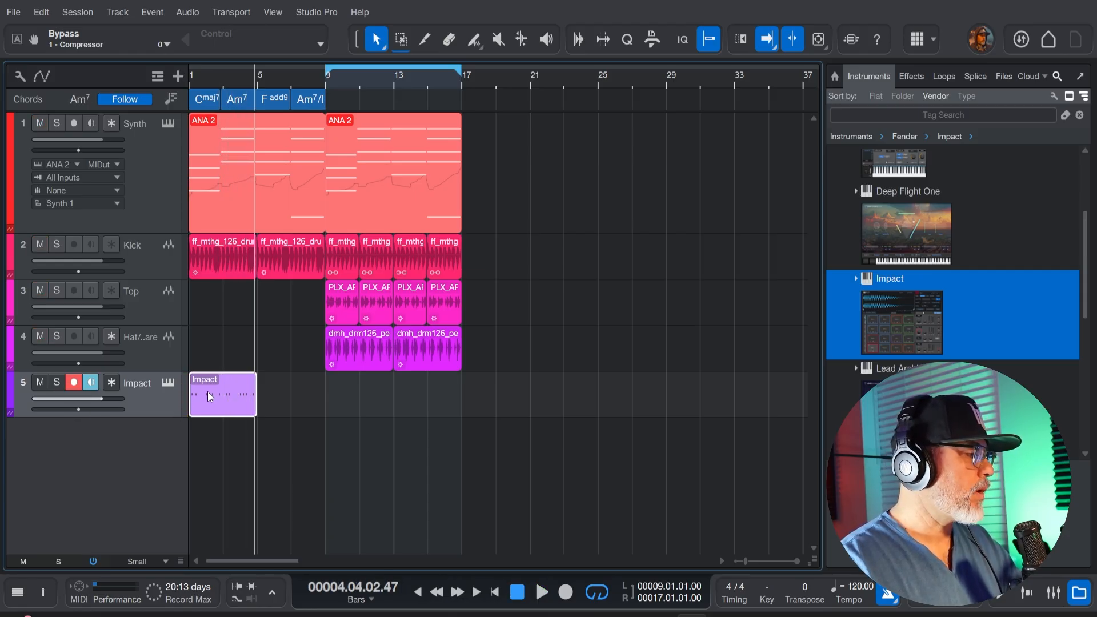
- Duplicate the recorded Impact clip three times so the pattern runs to bar 17
key(d)
key(d)
key(d)
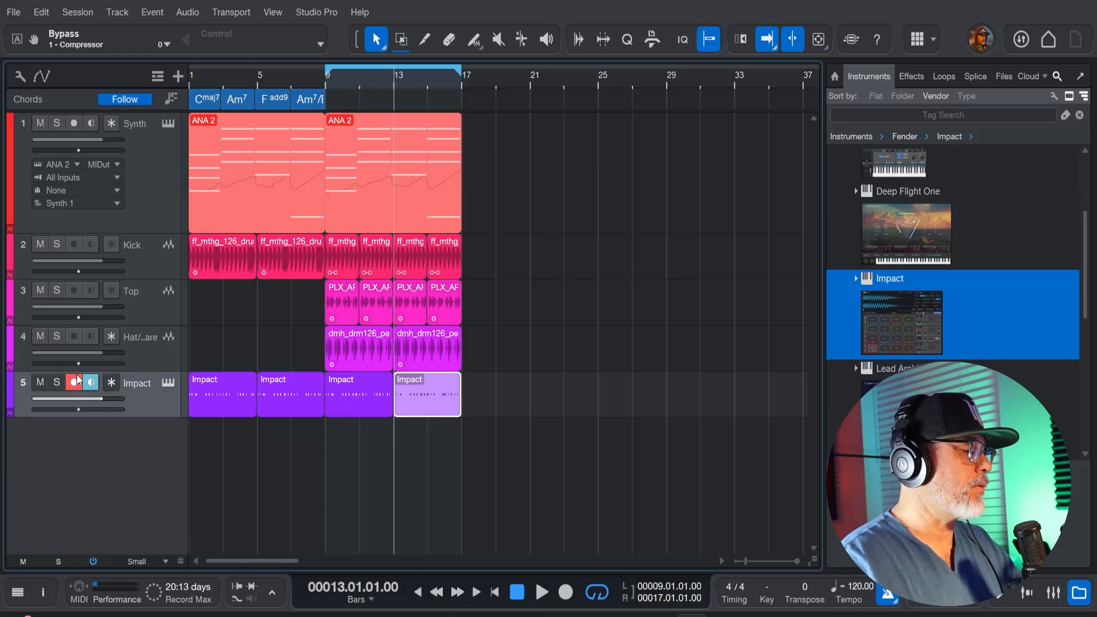
- Replace the Kick send with a send from the Impact channel as the sidechain source of the Synth channel's Compressor
key(F3)
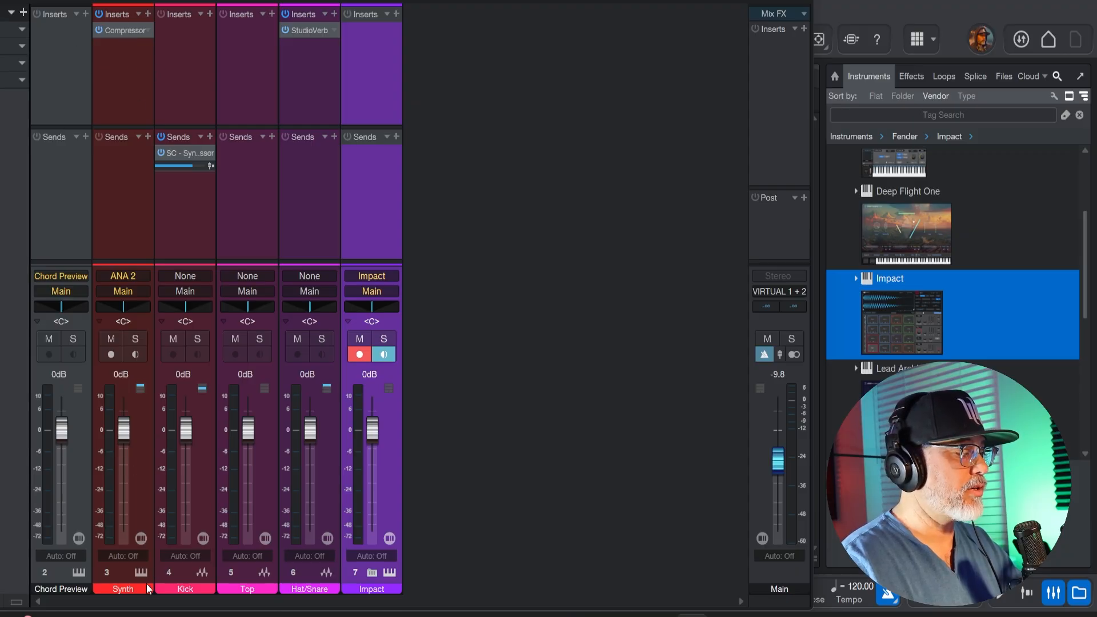
click(121, 30)
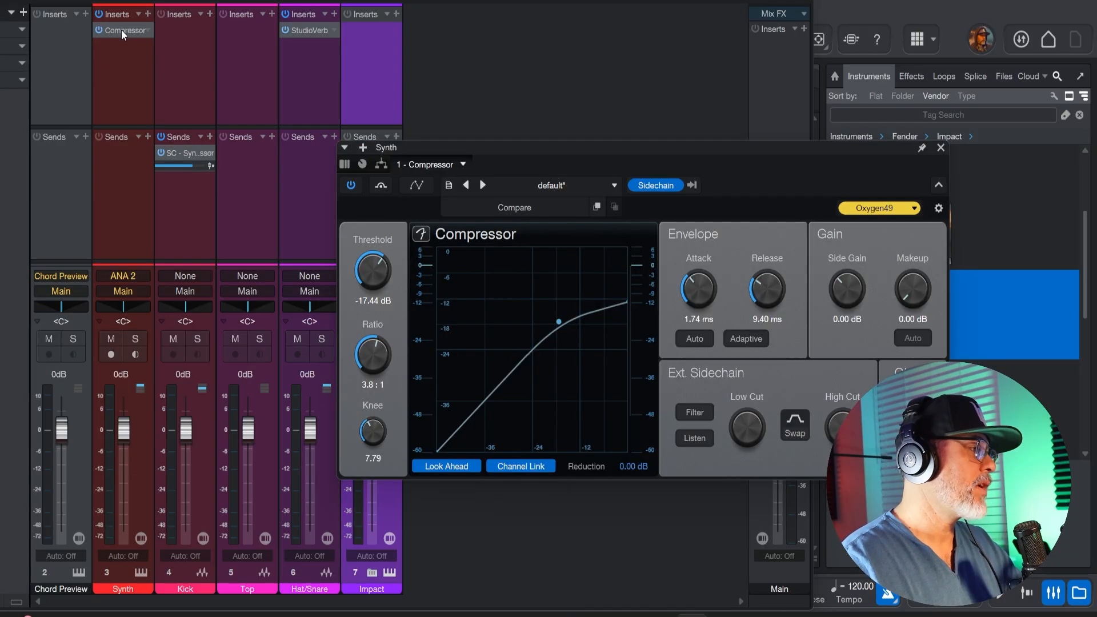
click(692, 185)
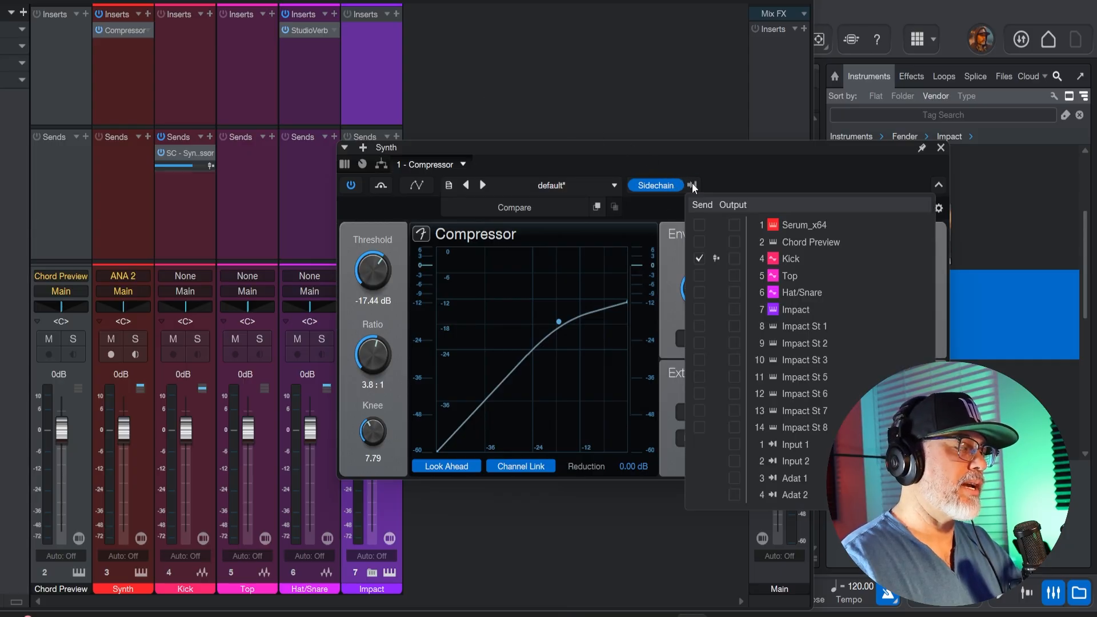
click(699, 258)
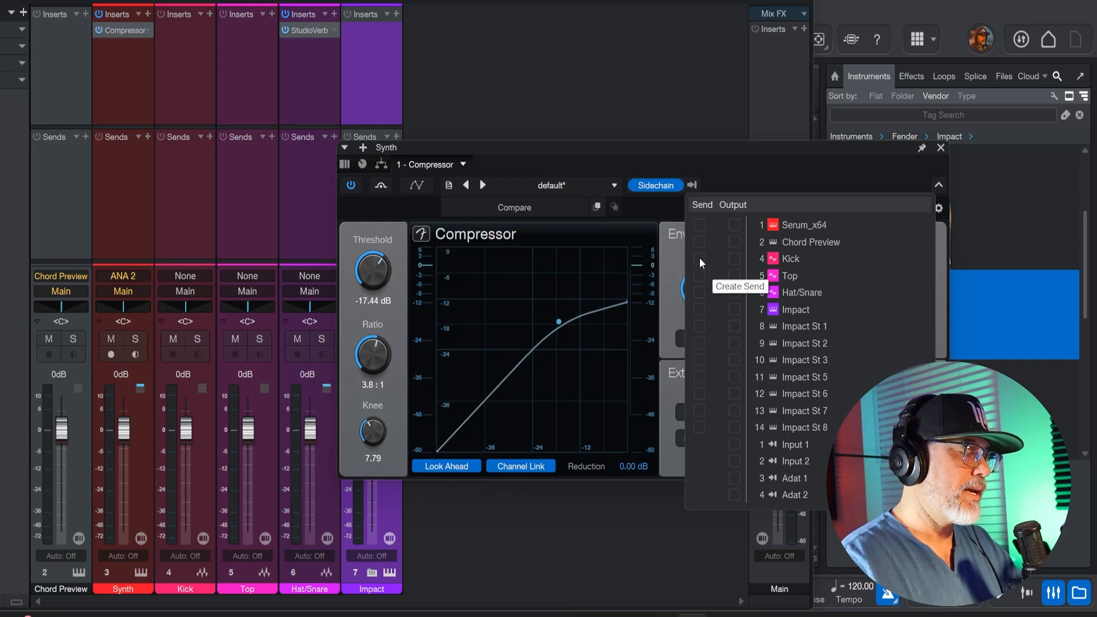
click(697, 308)
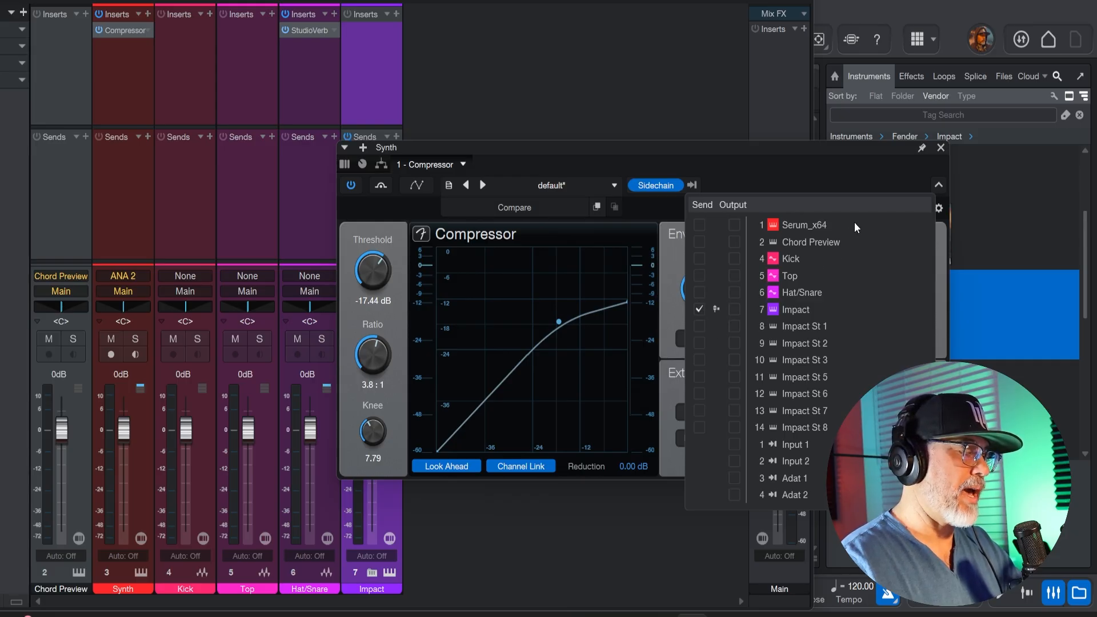
click(938, 150)
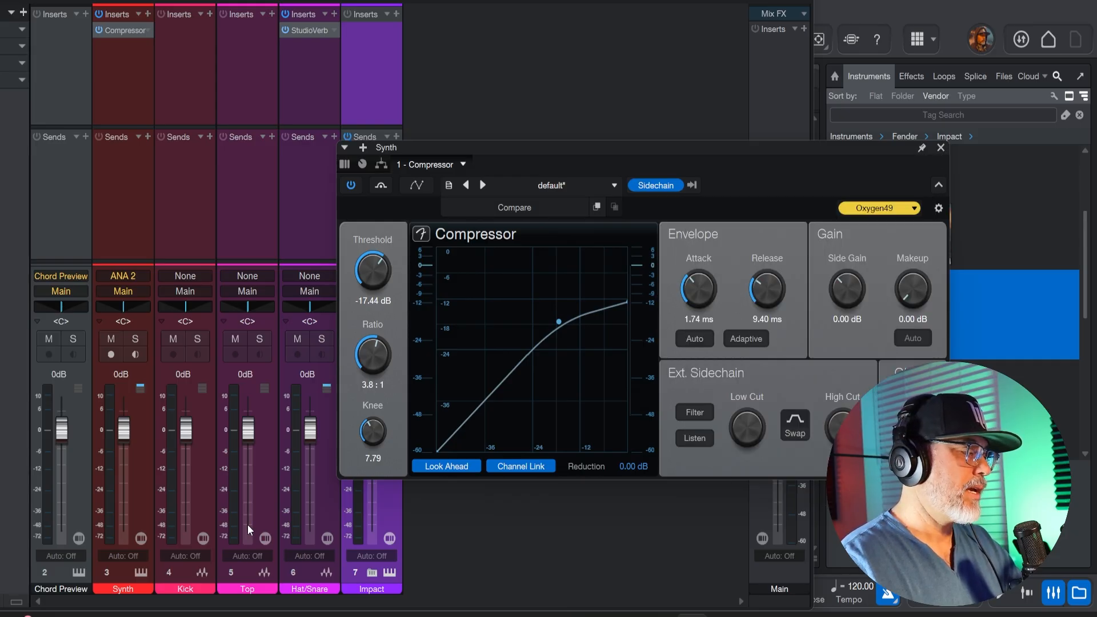
click(940, 147)
- Rename the Impact channel to Ghost and check it in the Synth Compressor's sidechain source list
double_click(374, 588)
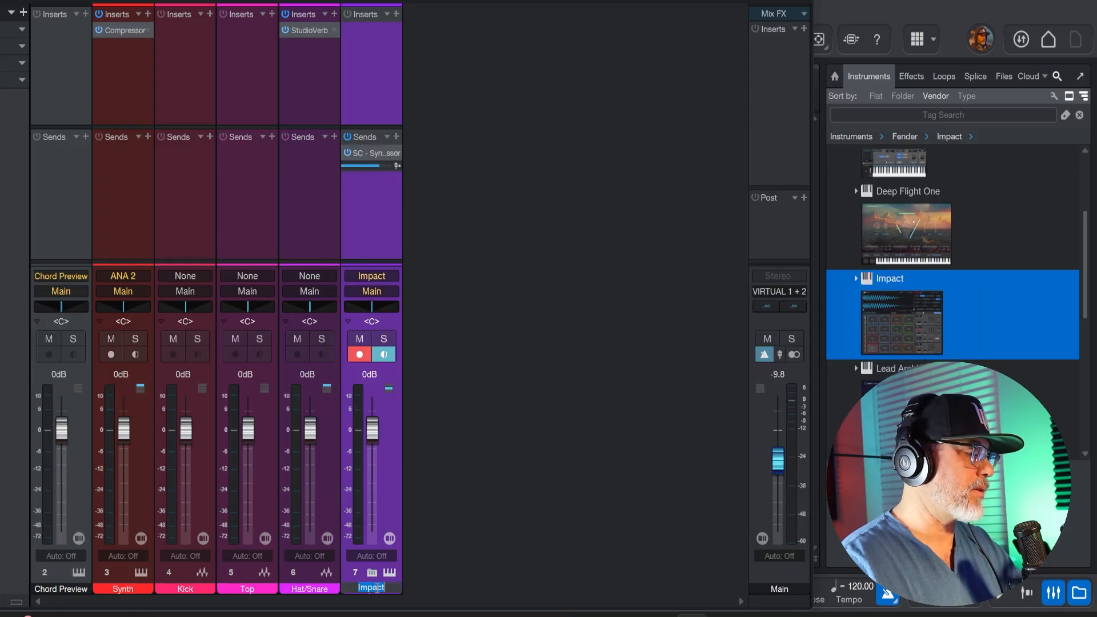
text(Ghost)
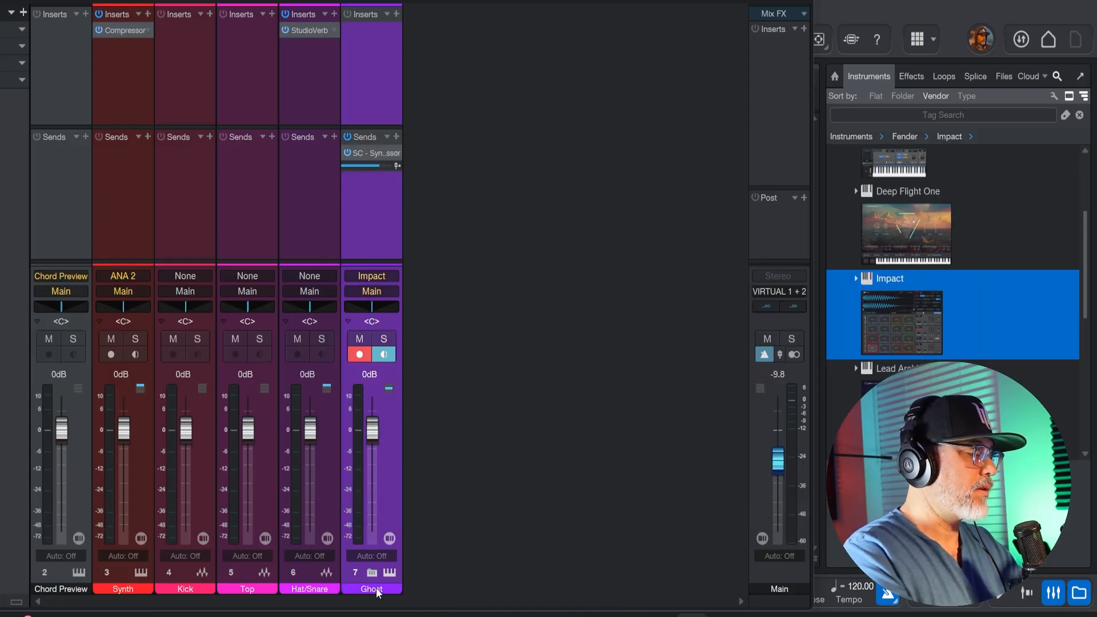
click(121, 30)
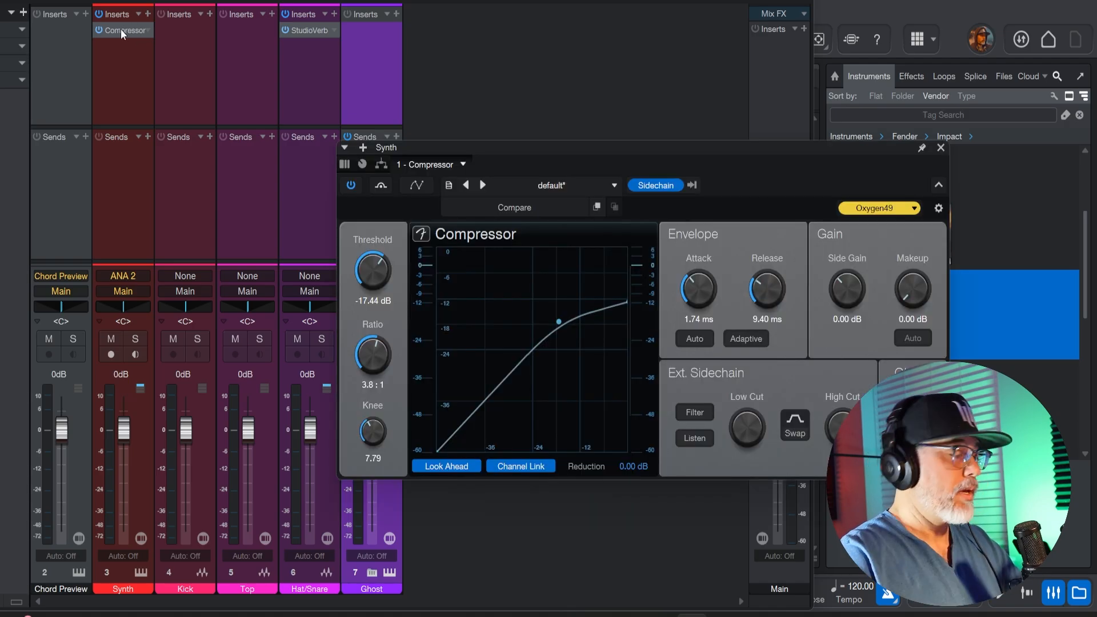
click(693, 185)
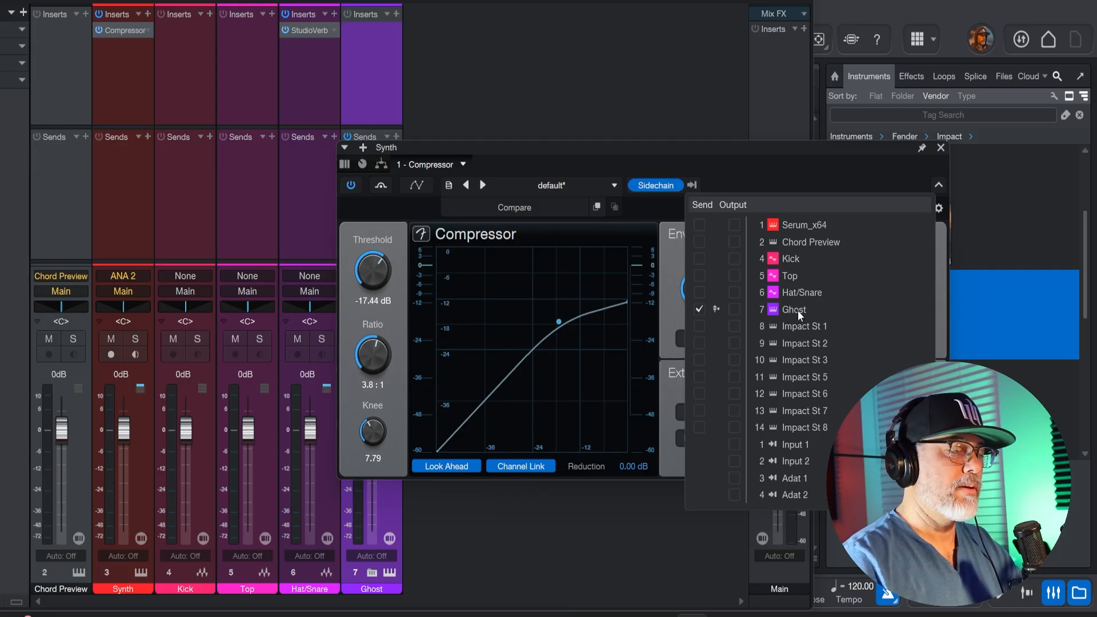
click(940, 149)
click(940, 149)
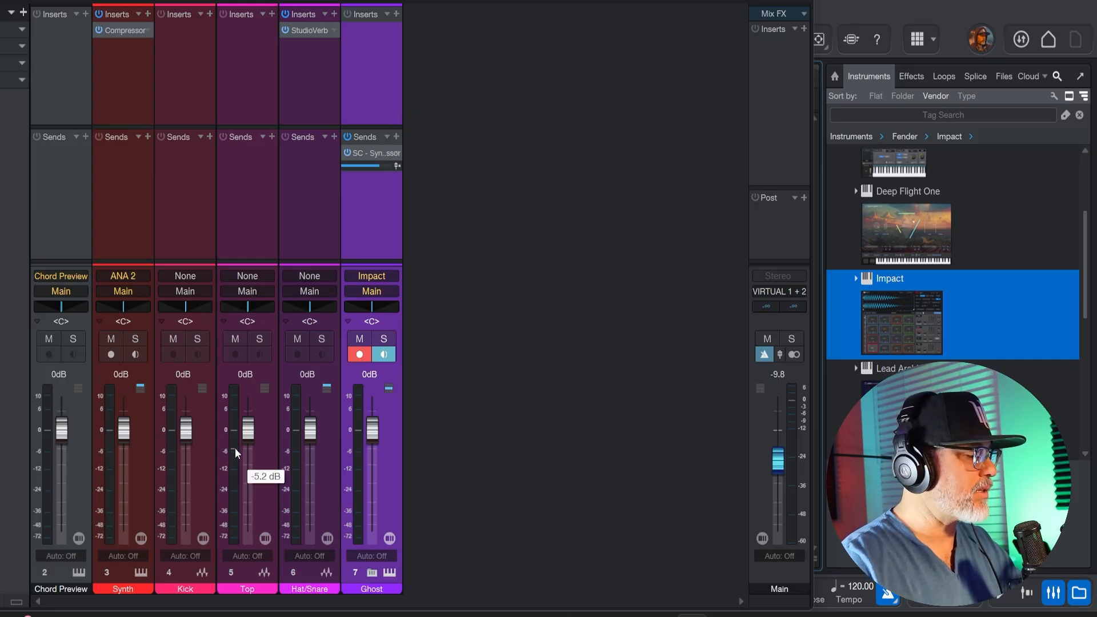
- Play back the arrangement and check the Synth channel's Compressor while the Ghost track drives its sidechain
key(space)
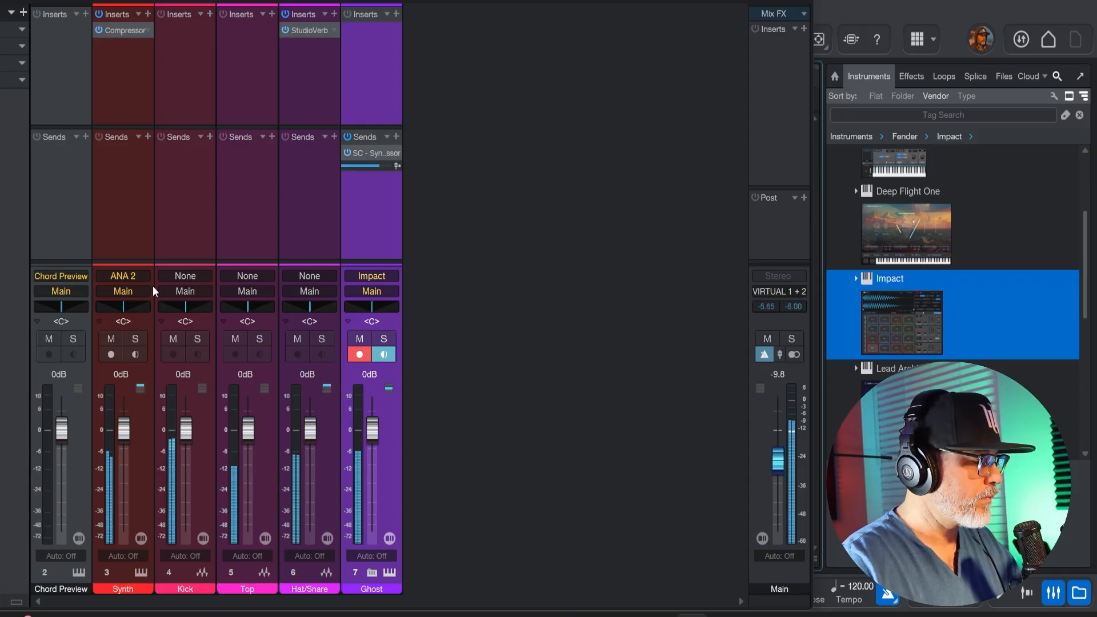
key(F3)
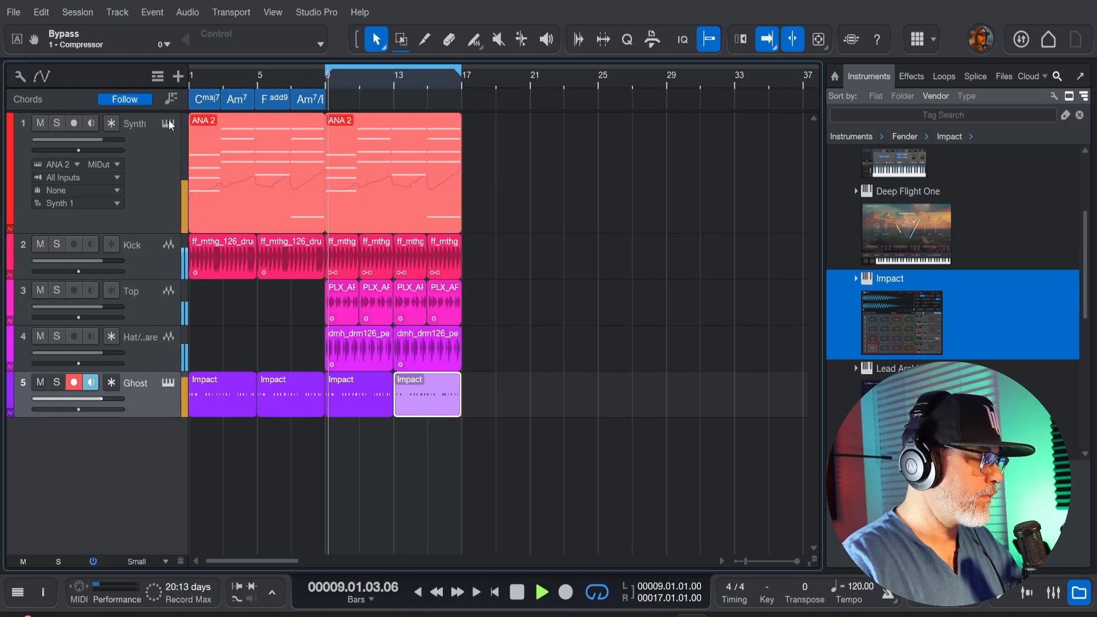
key(F3)
click(123, 32)
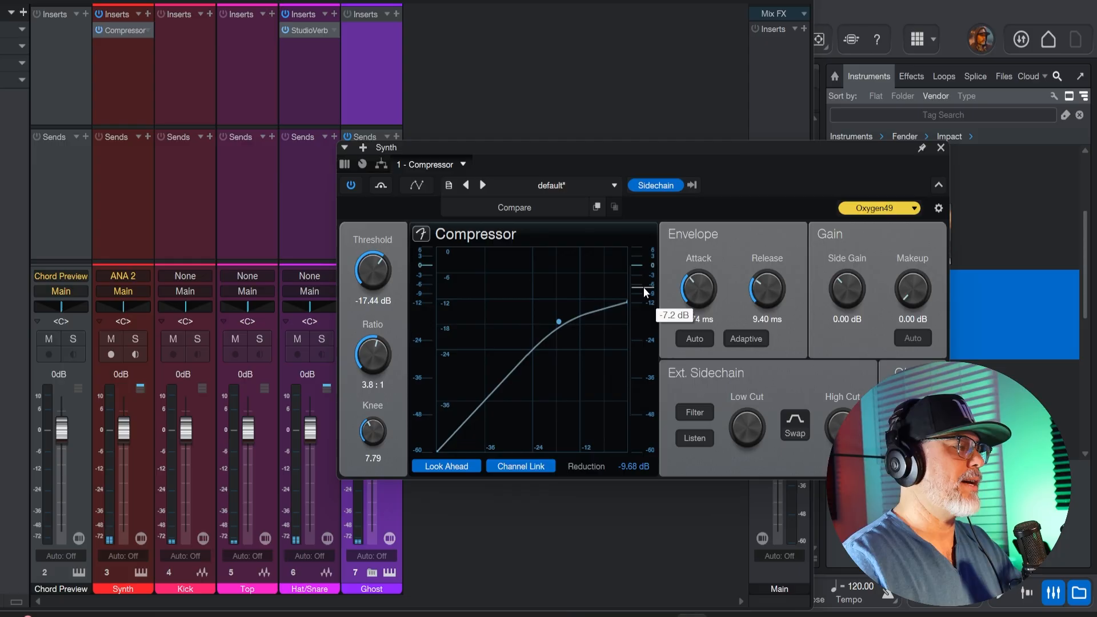
click(940, 148)
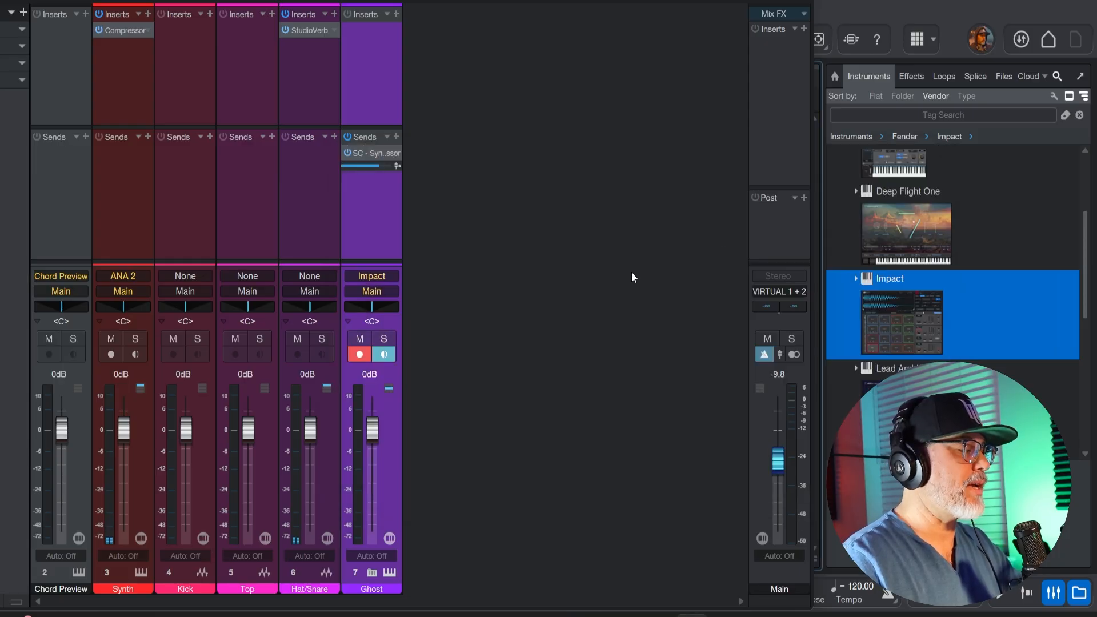
- Route the Ghost channel's output from Main to the sidechain input of the Synth channel's Compressor
click(371, 291)
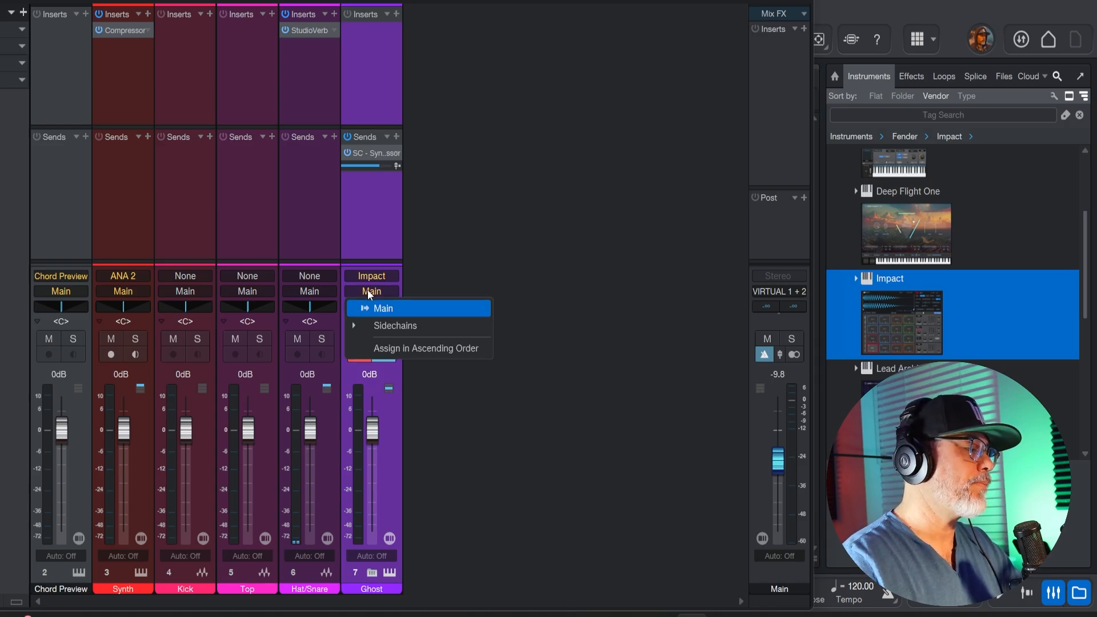
click(353, 325)
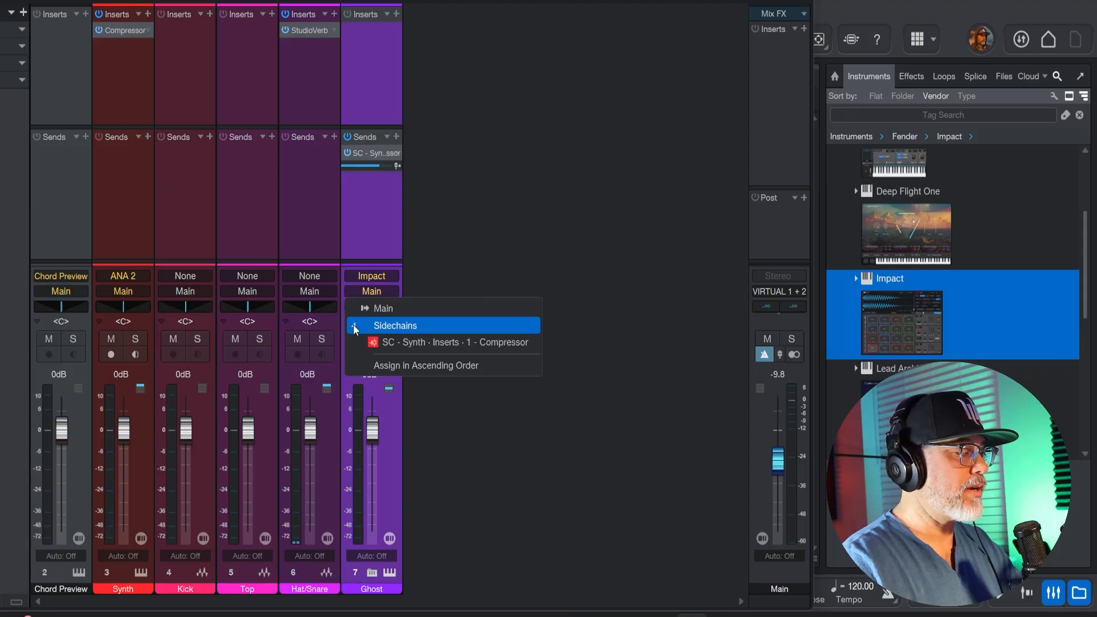
click(404, 342)
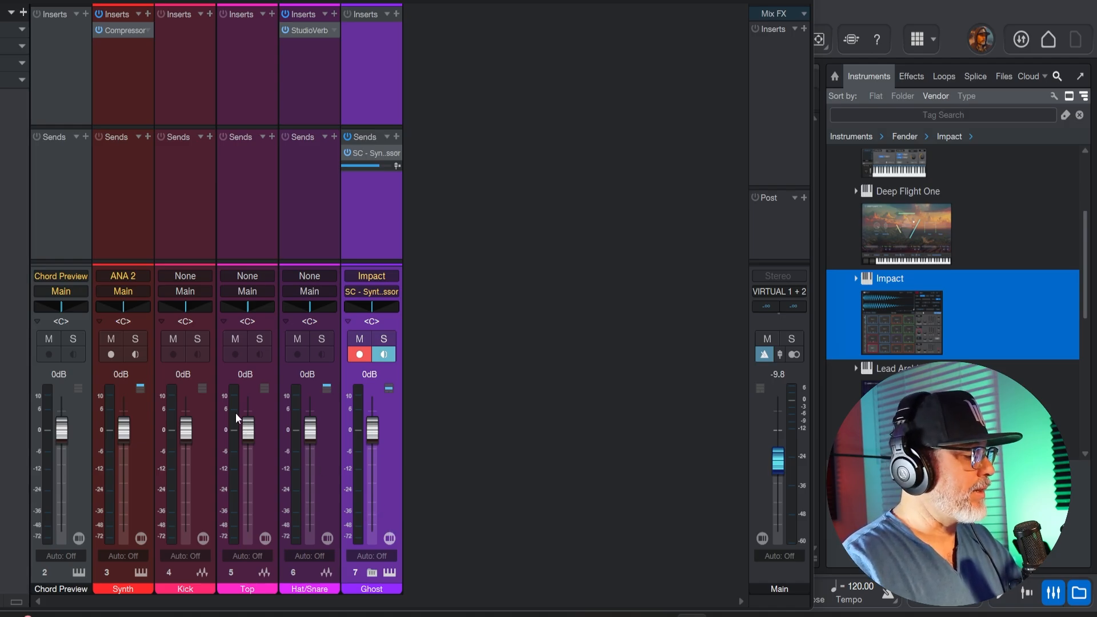
- Solo the Synth and Ghost tracks and play them together from bar 1 to listen to the ducking
click(136, 339)
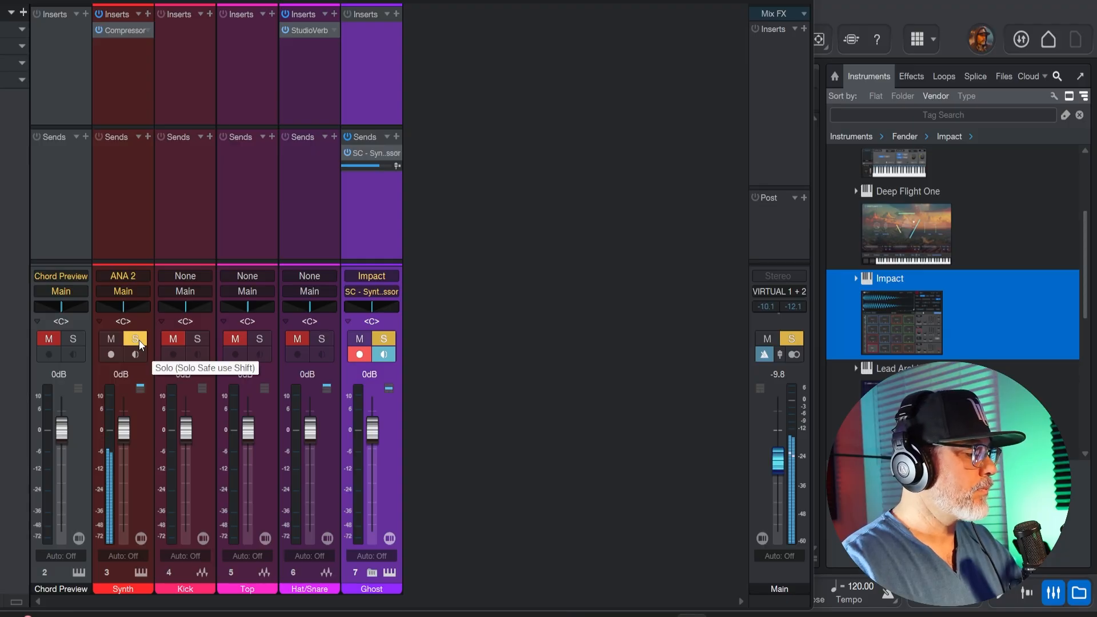
key(F3)
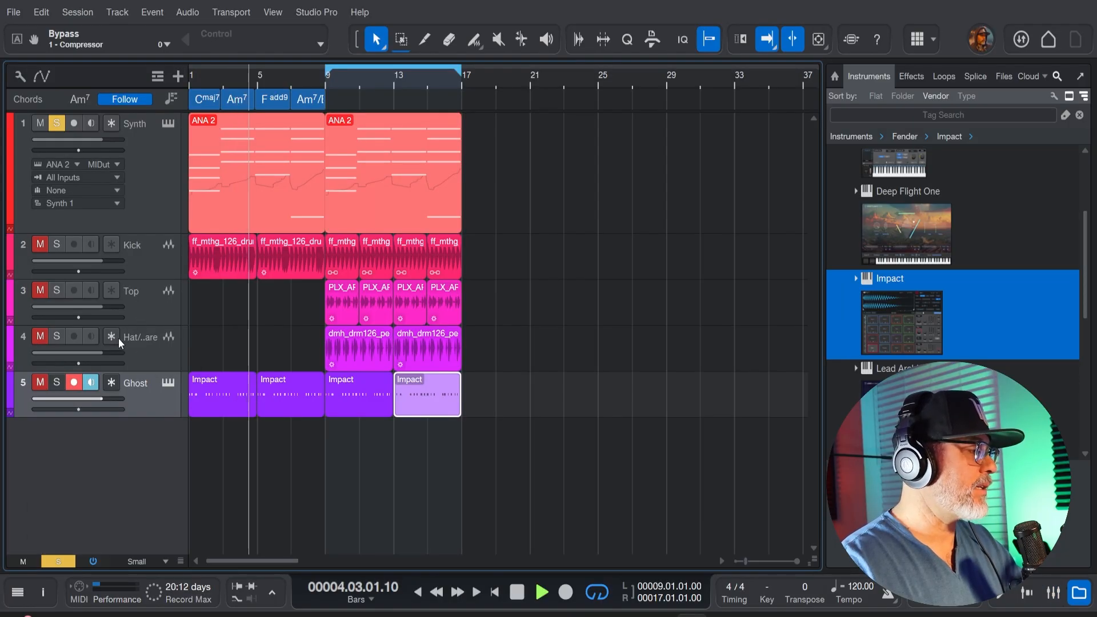
click(57, 382)
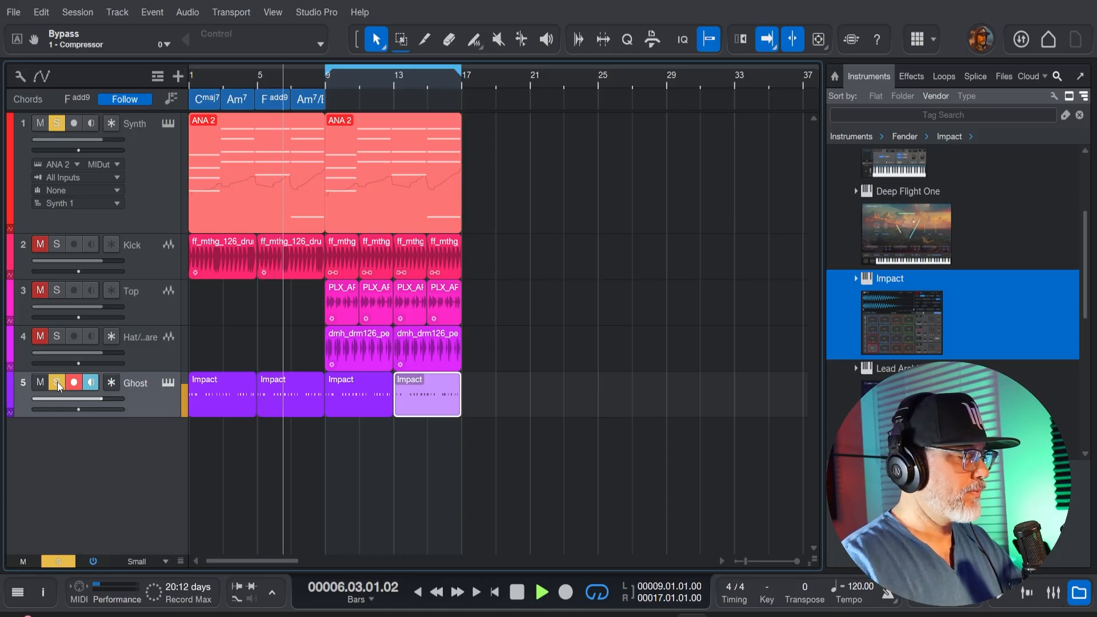
key(space)
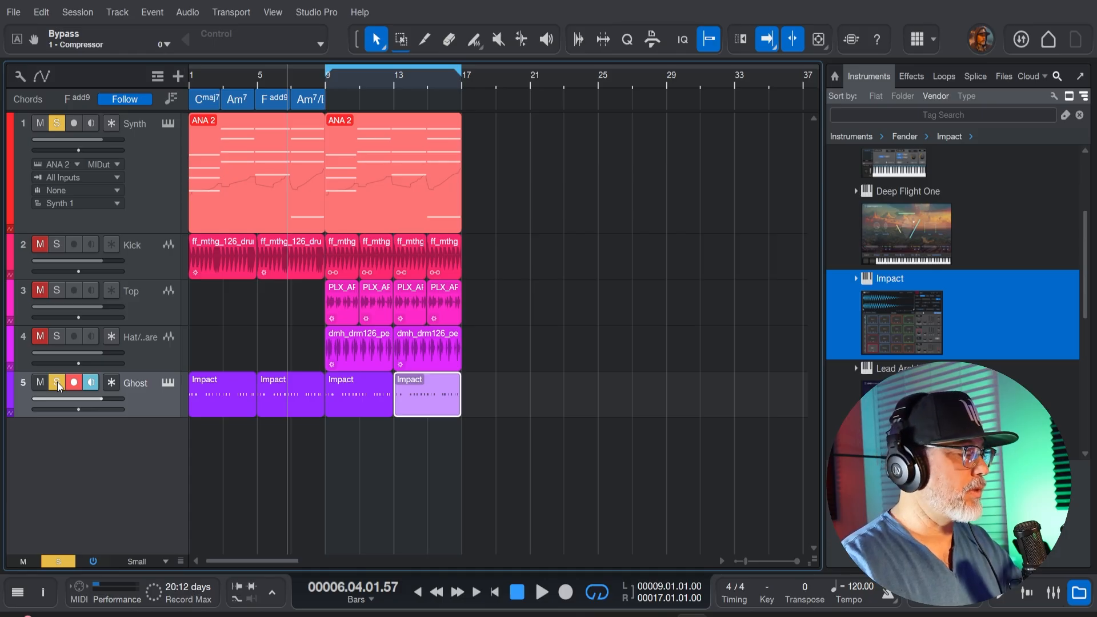
key(Home)
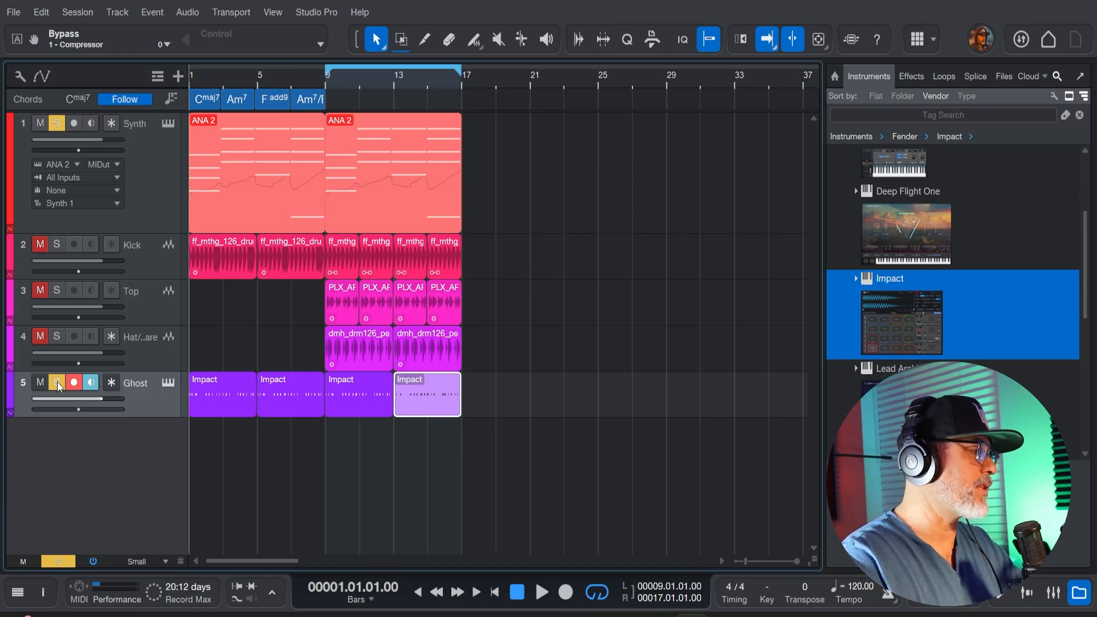
key(space)
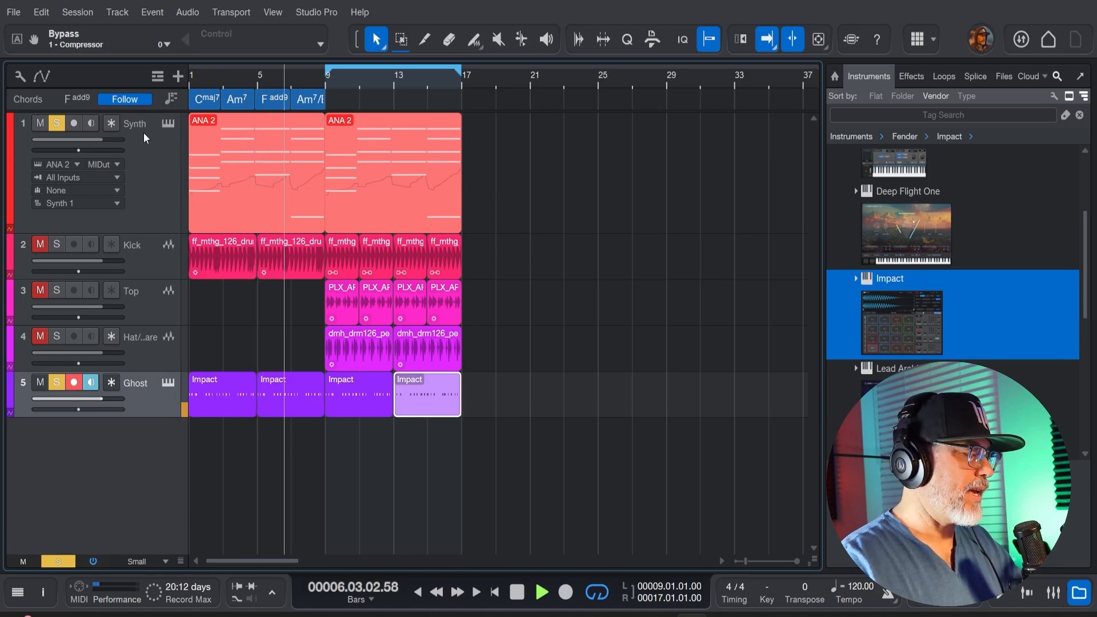
- Set the Synth Compressor's attack to about 1.60 ms and release to about 2.49 ms, moving its window clear of the Ghost channel
key(F3)
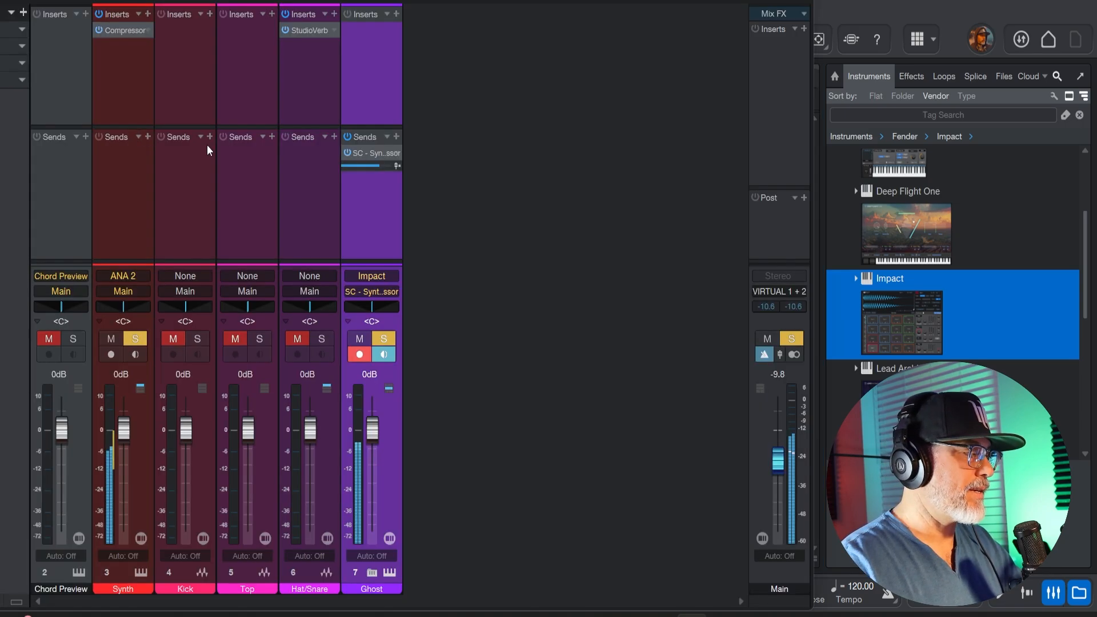
click(114, 30)
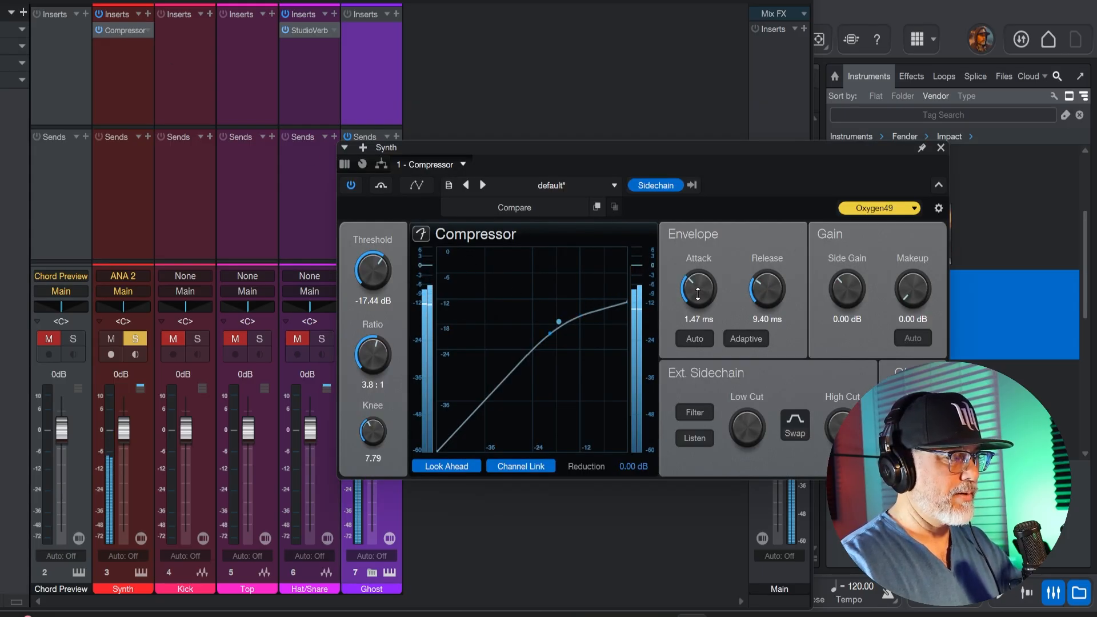
mouse_move(696, 292)
mouse_down()
mouse_move(695, 302)
mouse_move(697, 280)
mouse_up()
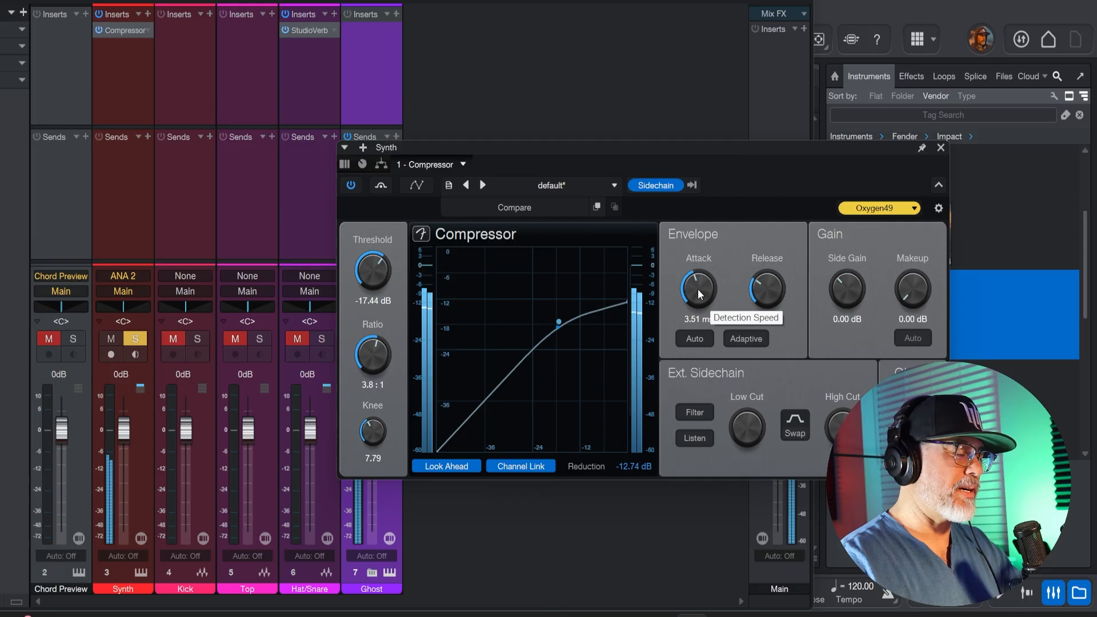
drag(765, 290, 698, 303)
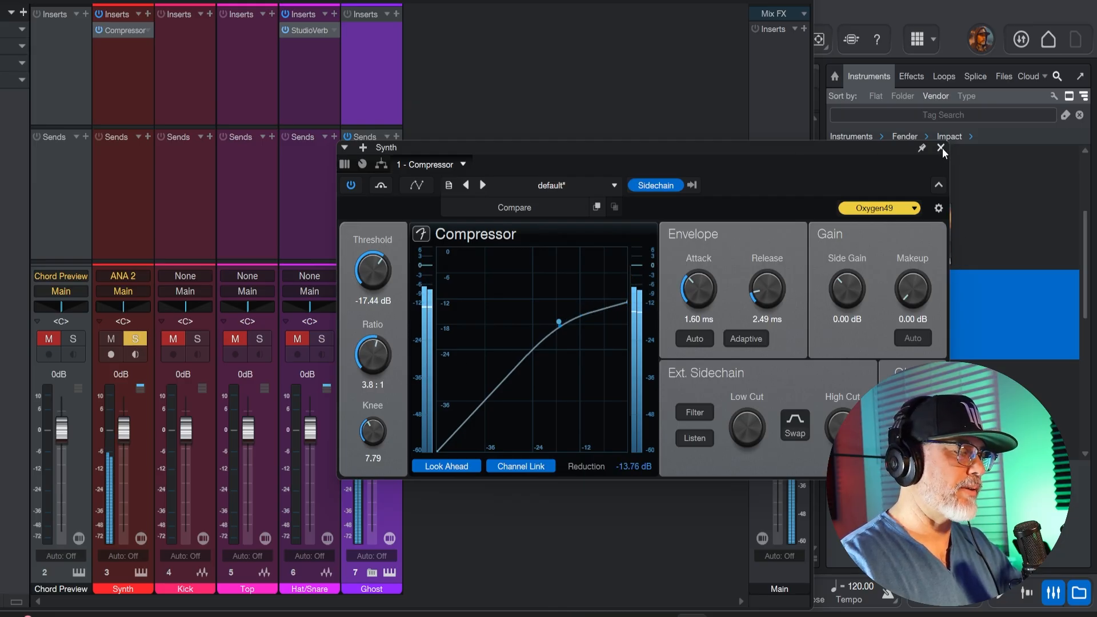
drag(882, 149, 968, 48)
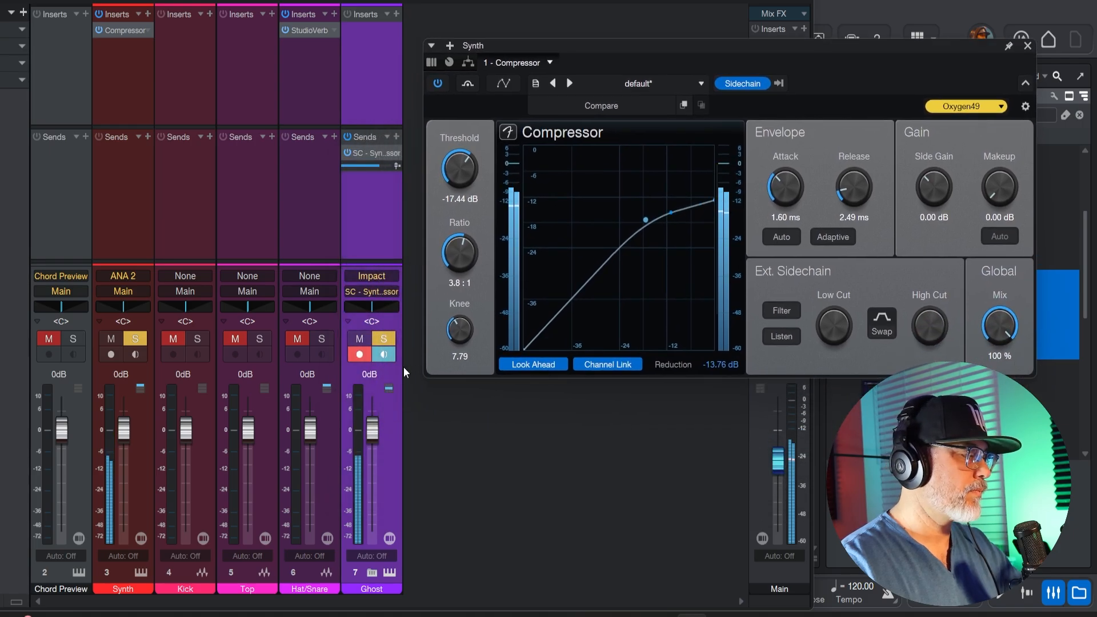
- Clear the solo on the Ghost and Synth channels and close the Synth Compressor
click(382, 338)
click(131, 338)
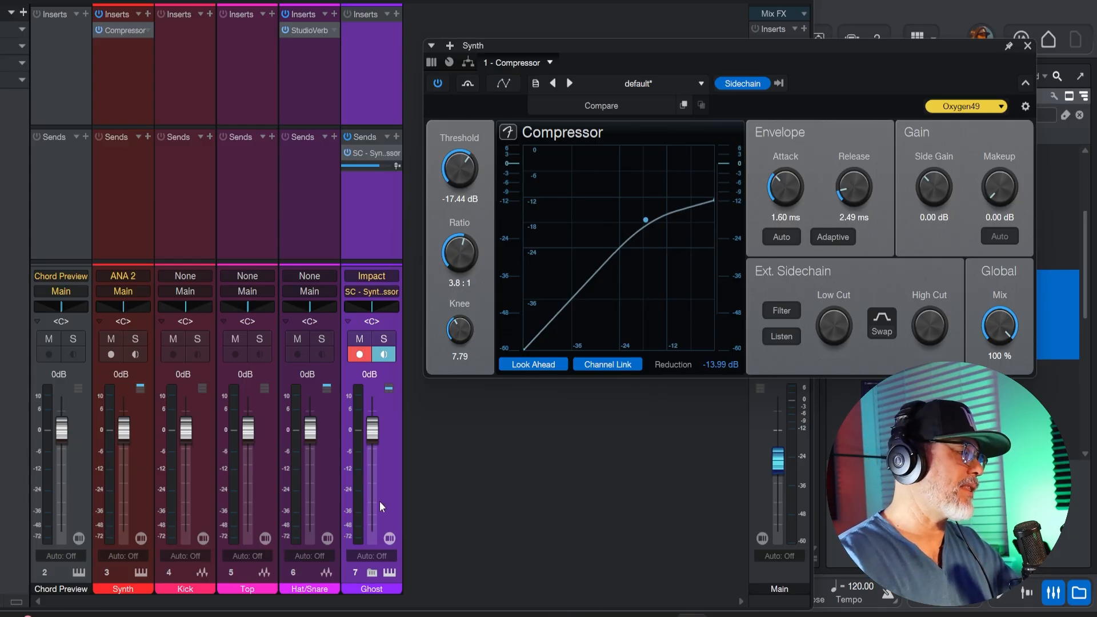
click(1026, 45)
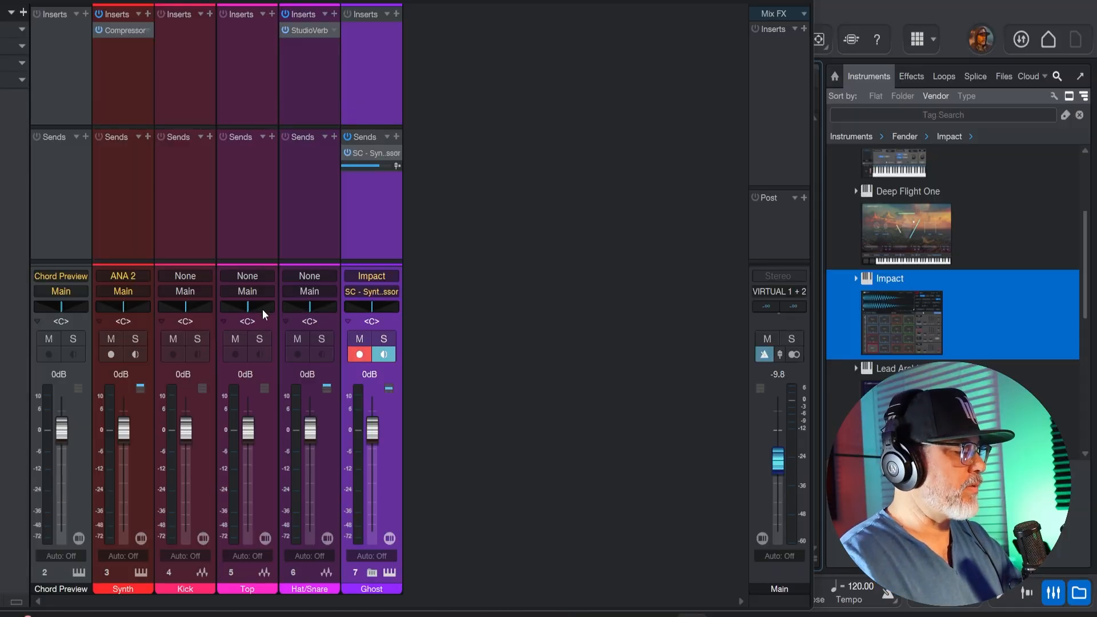
- Add a new audio track below the Ghost track and name it Vocal
key(F3)
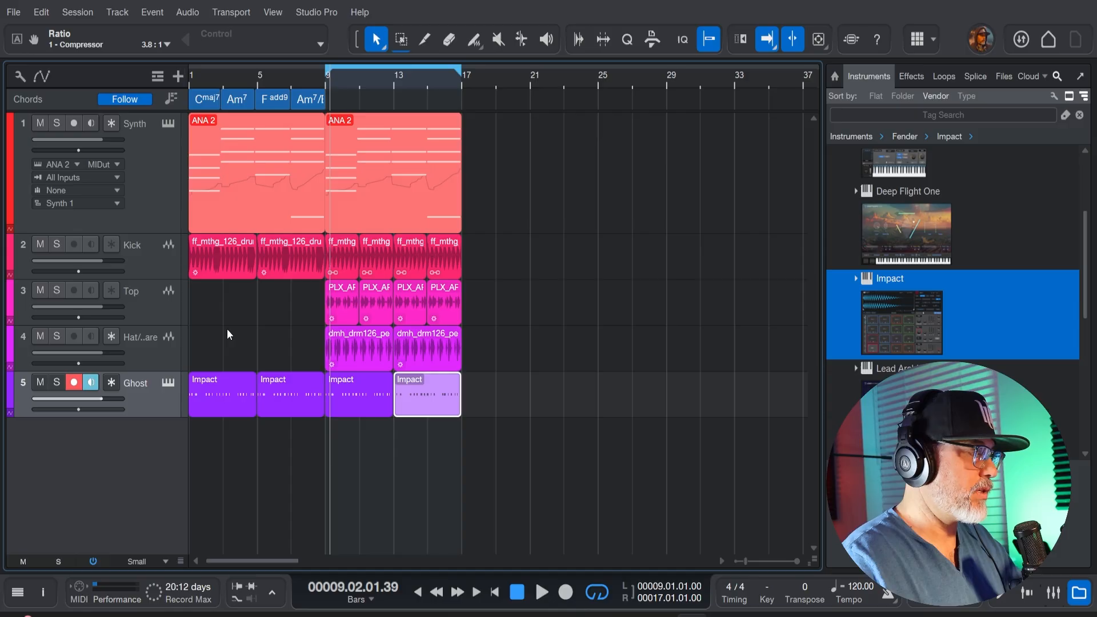
right_click(72, 460)
click(114, 187)
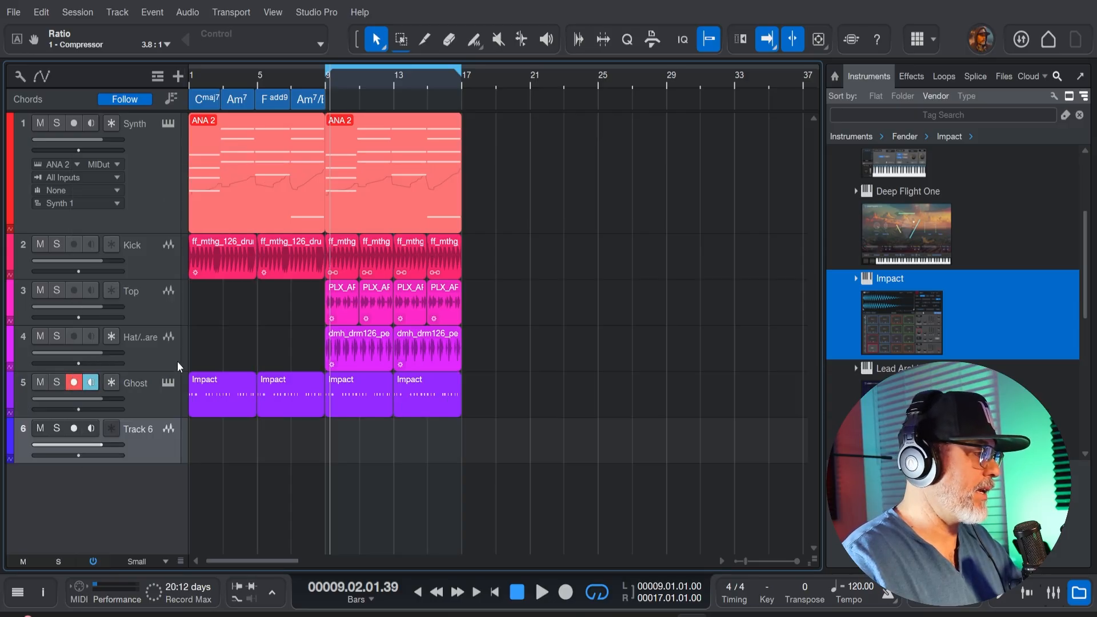
double_click(148, 431)
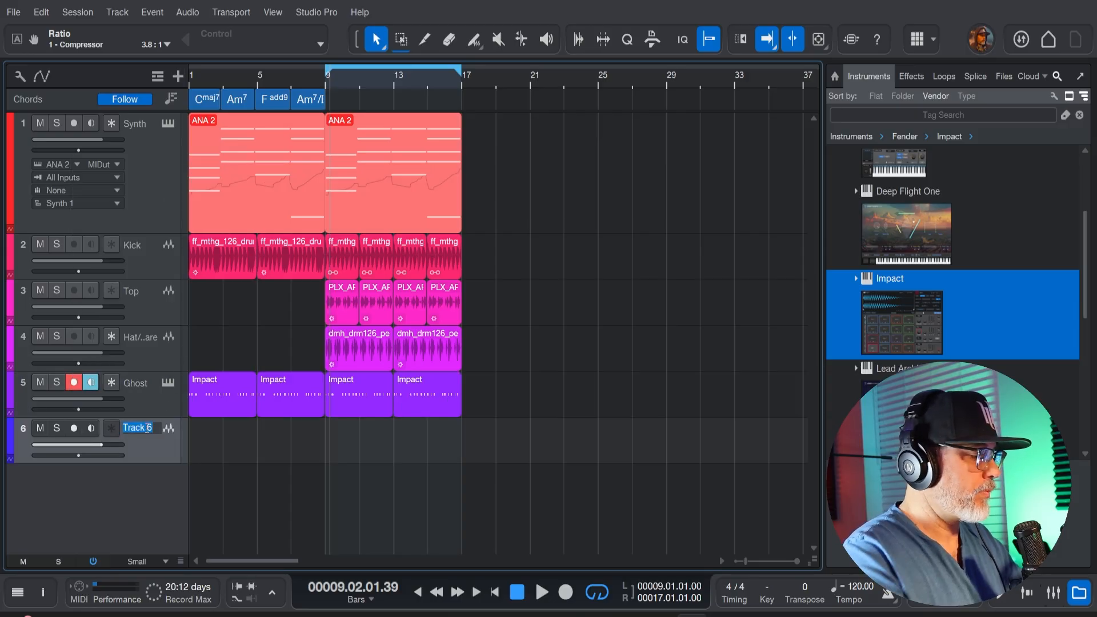
text(Vocal)
key(Return)
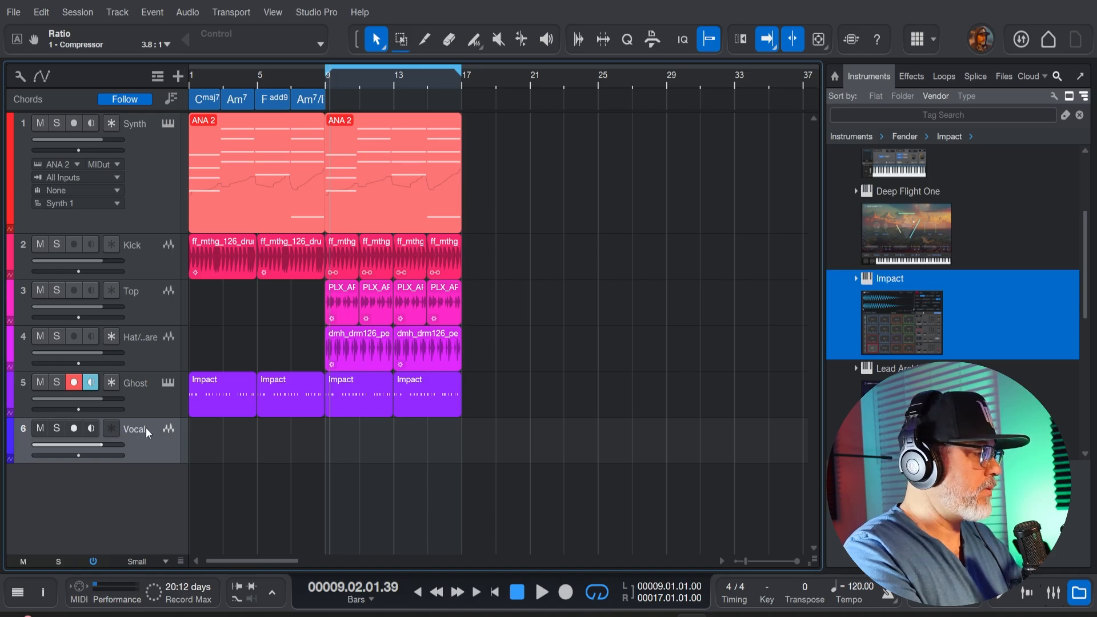
- Arm the Vocal track and record a short clip about one and a half bars long from bar 1
click(89, 430)
click(90, 430)
click(73, 429)
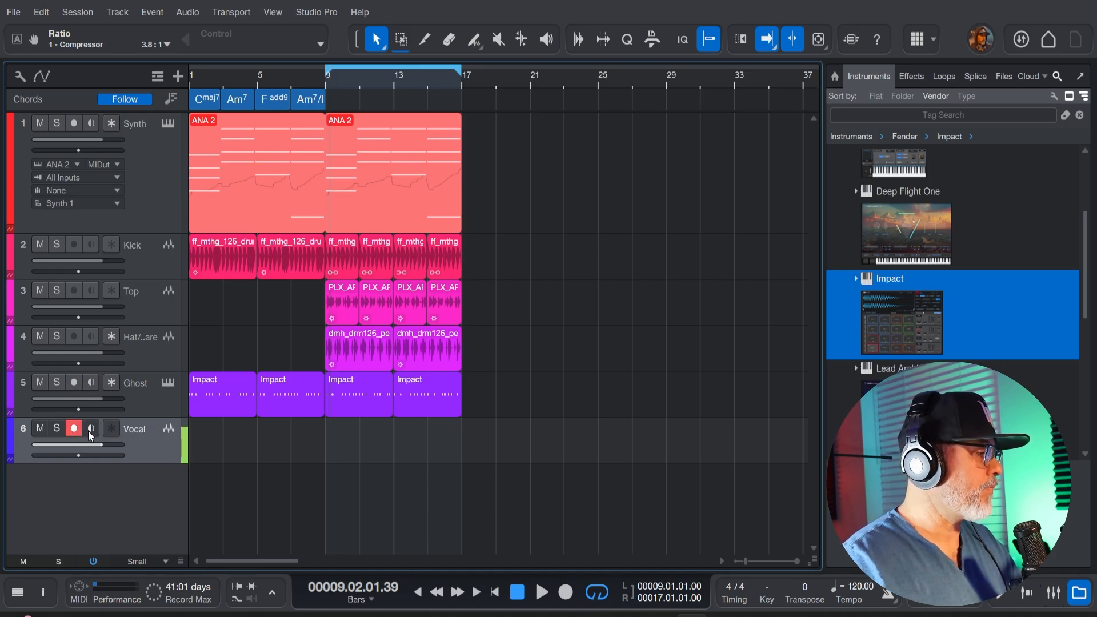
key(Home)
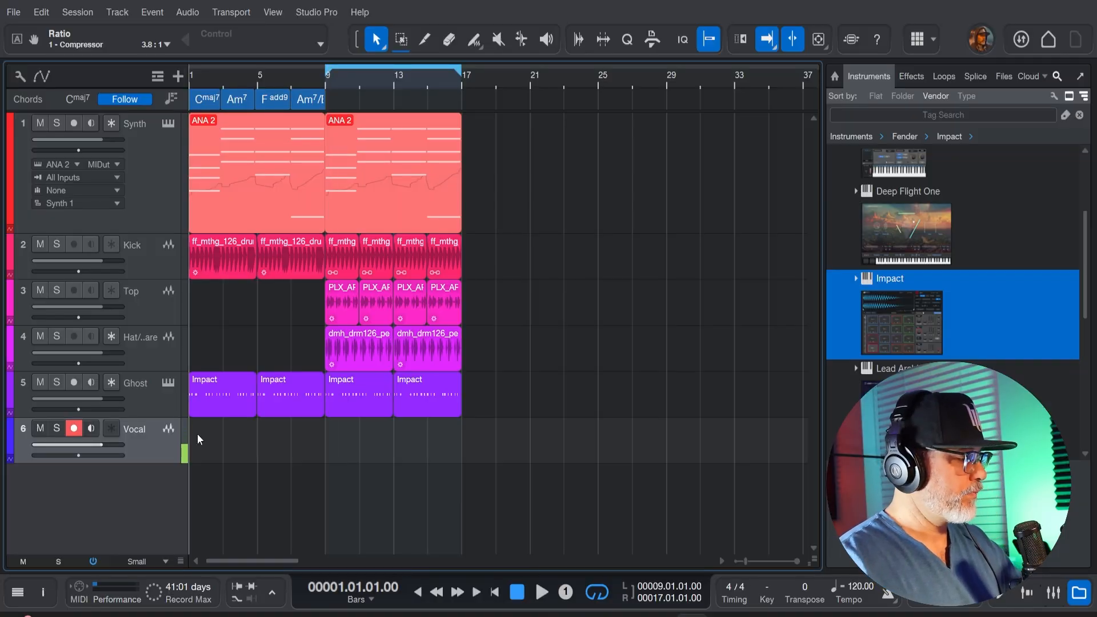
key(KP_Multiply)
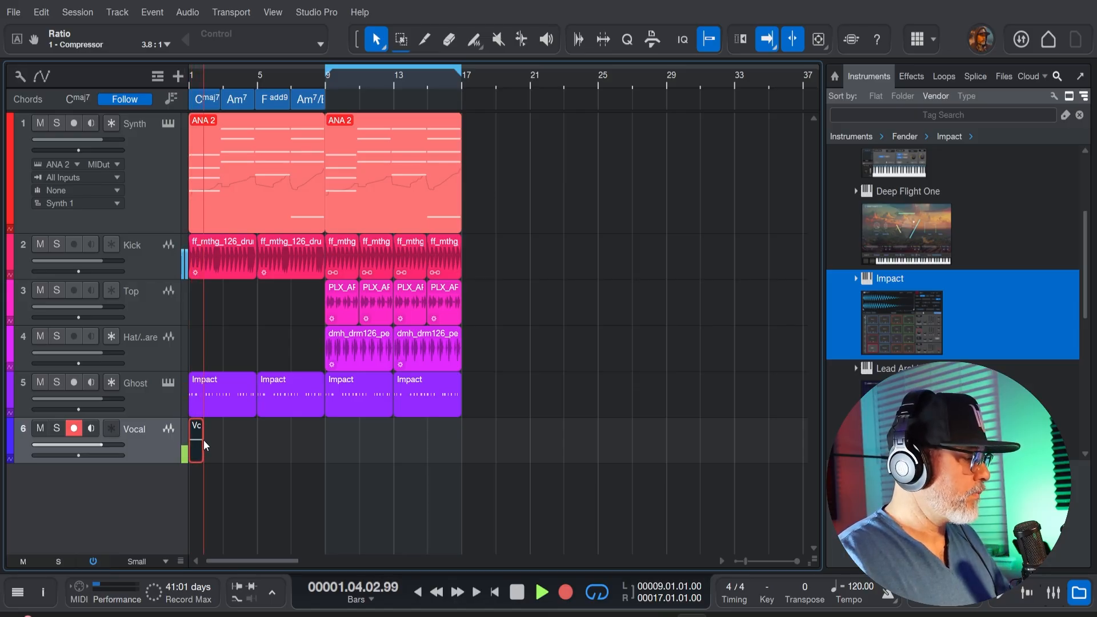
key(space)
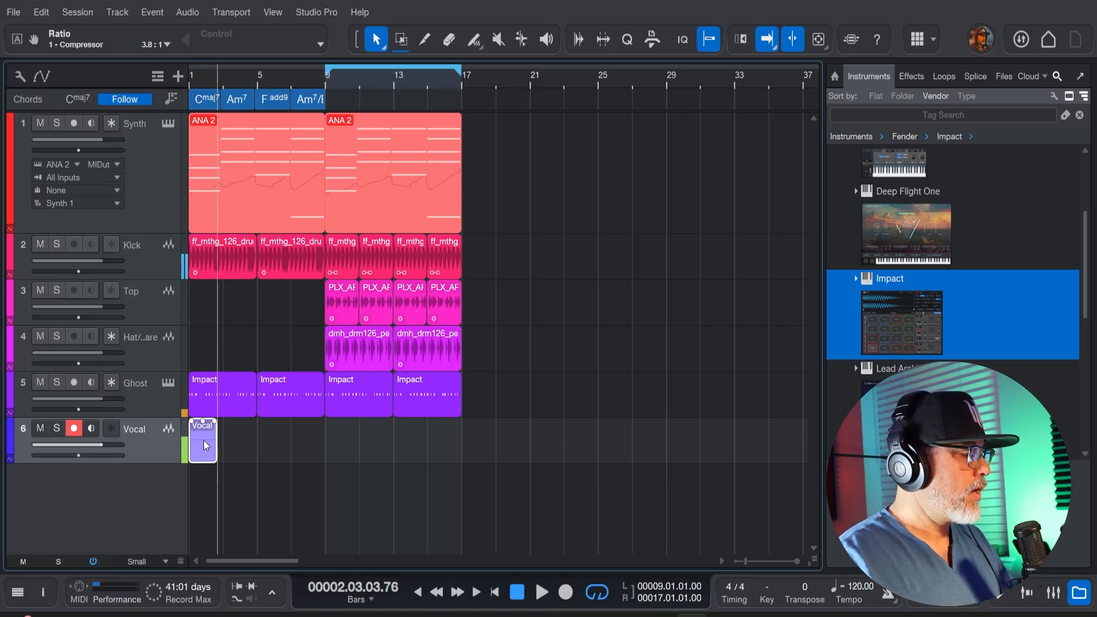
- Remove the Ghost track together with its Impact instrument
click(159, 410)
right_click(160, 408)
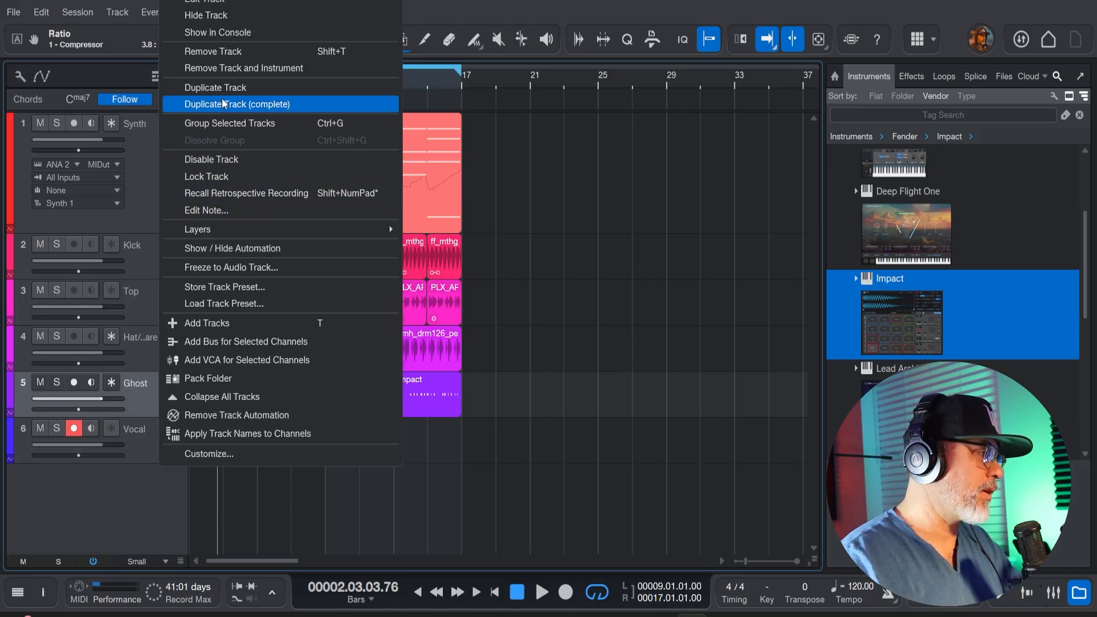
click(224, 69)
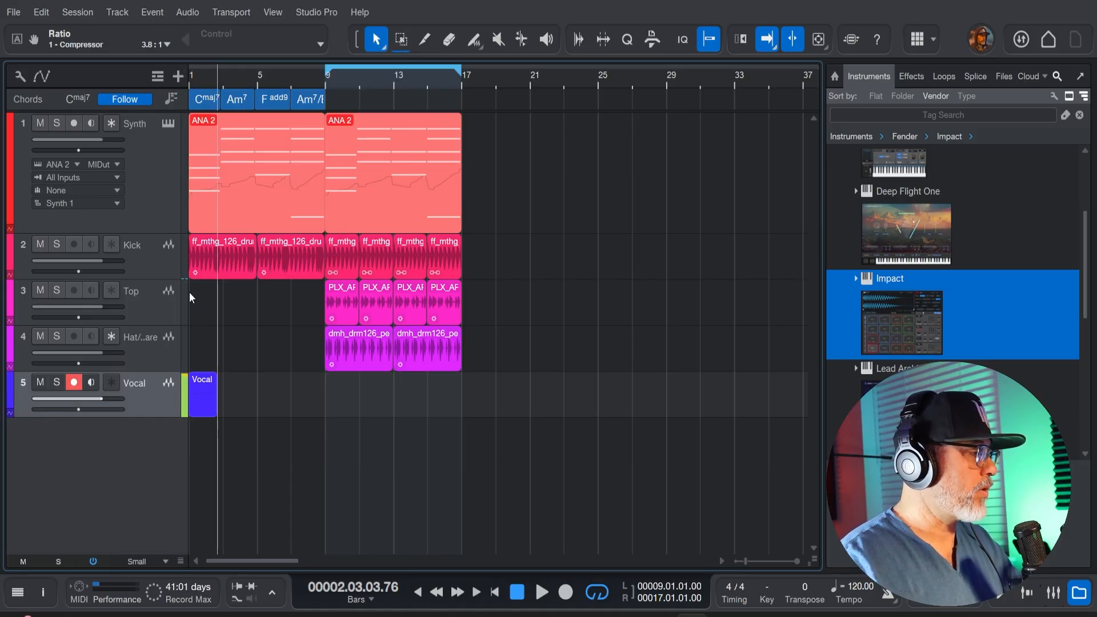
- Add a send from the Kick channel as the sidechain source of the Synth channel's Compressor and close the plug-in
key(F3)
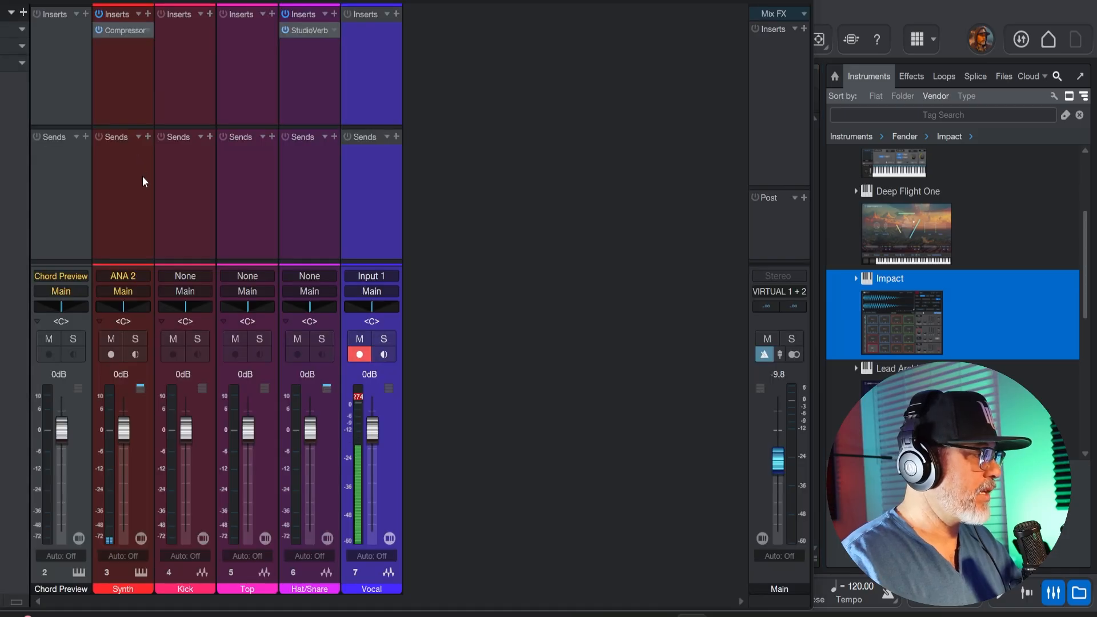
click(129, 32)
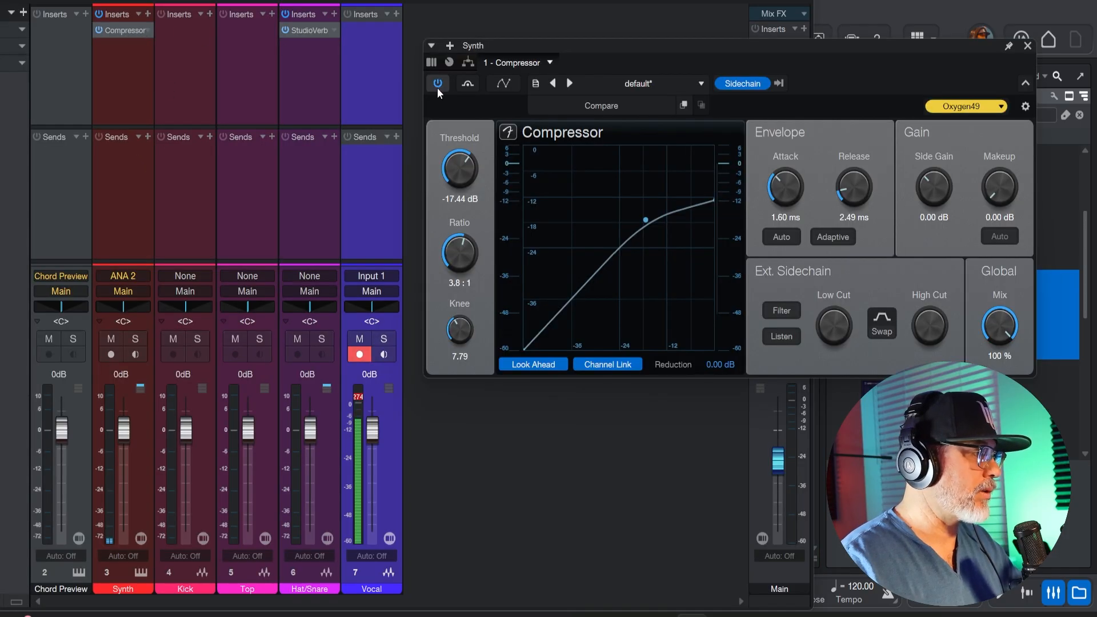
click(780, 84)
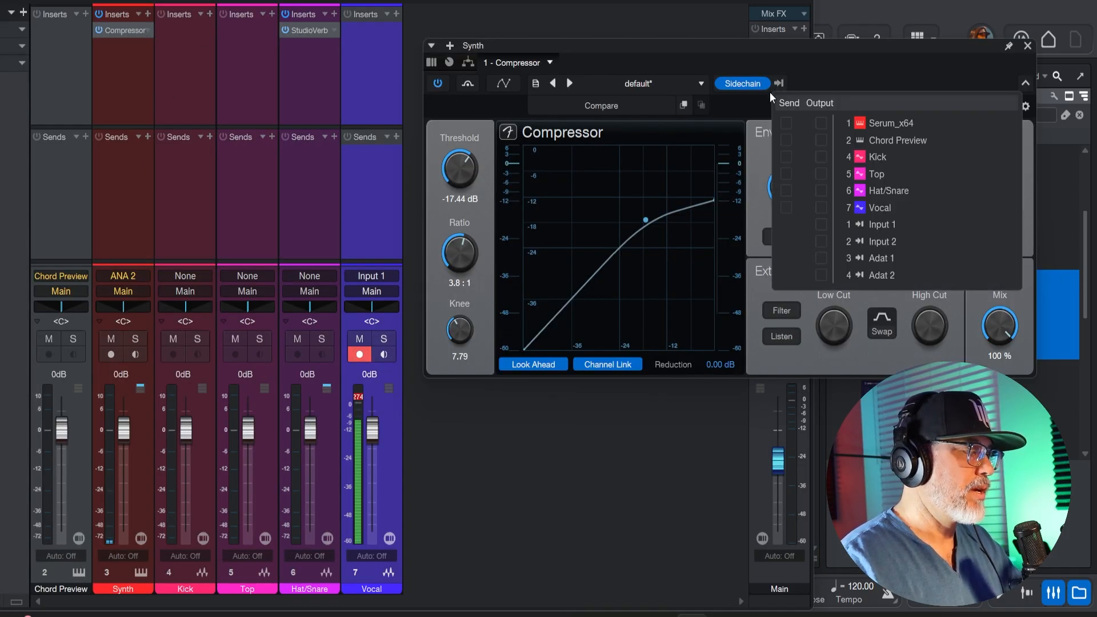
click(787, 157)
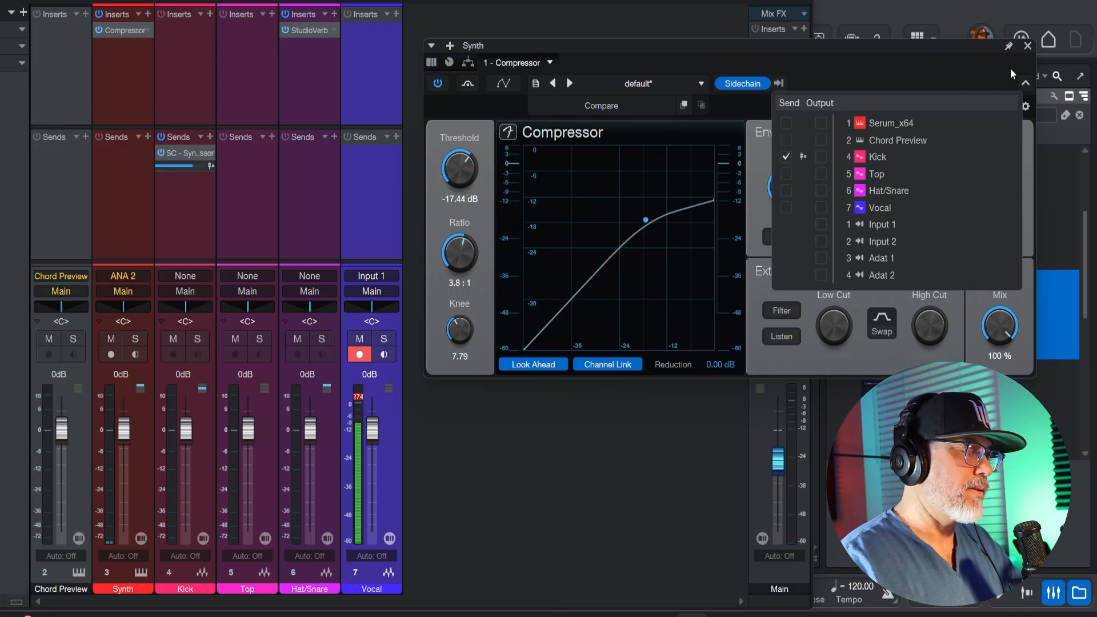
click(1027, 45)
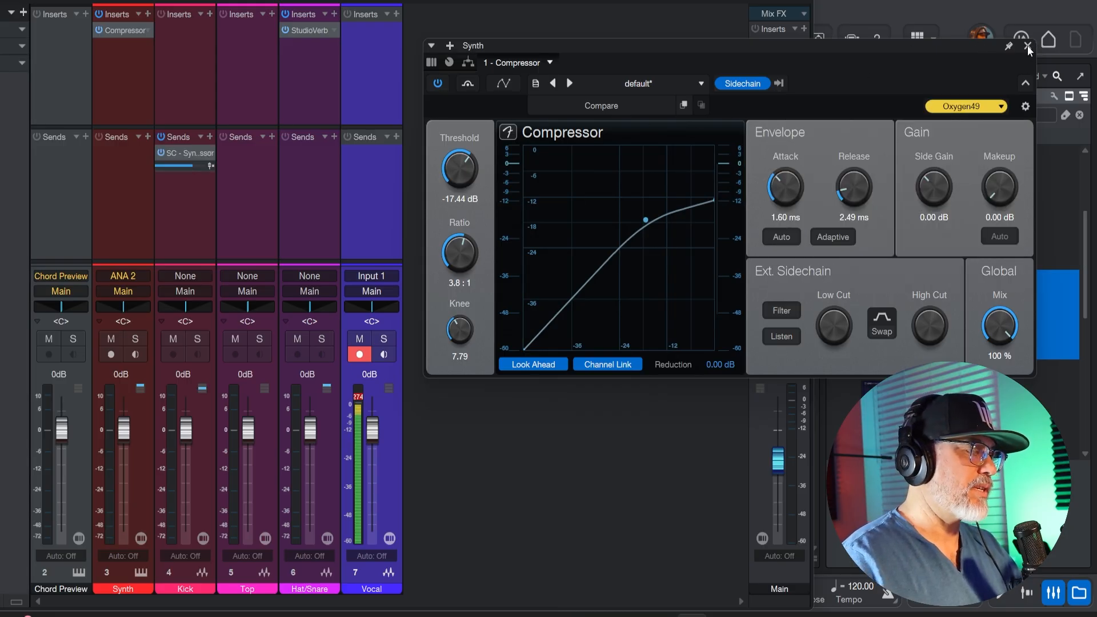
- Close the Compressor, play back the arrangement with the Synth track soloed, and return to the mixer
click(1026, 45)
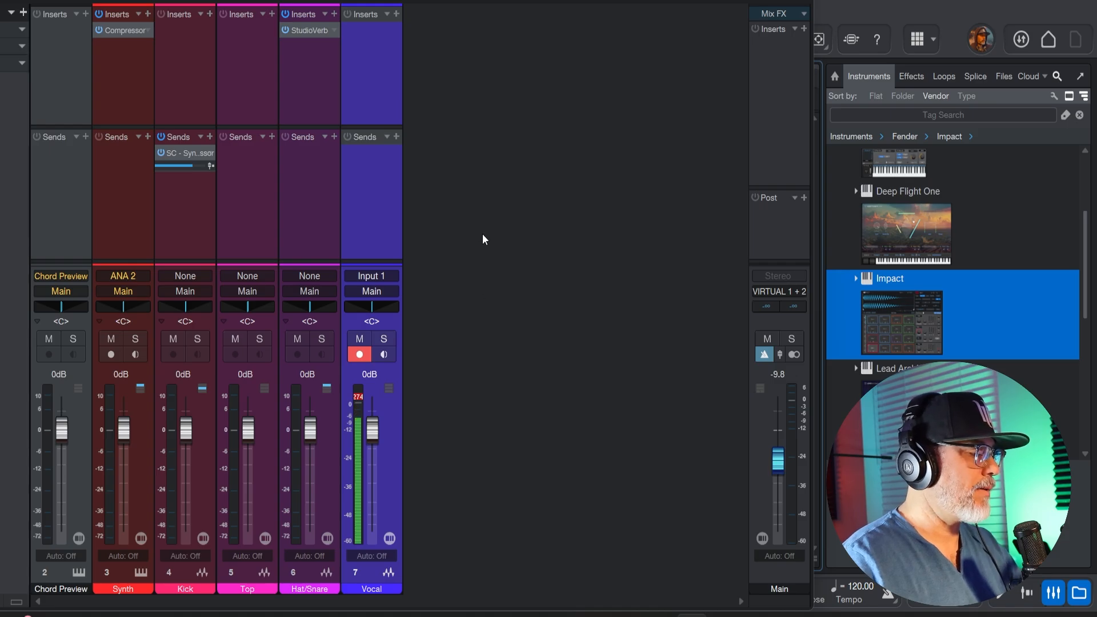
key(F3)
key(space)
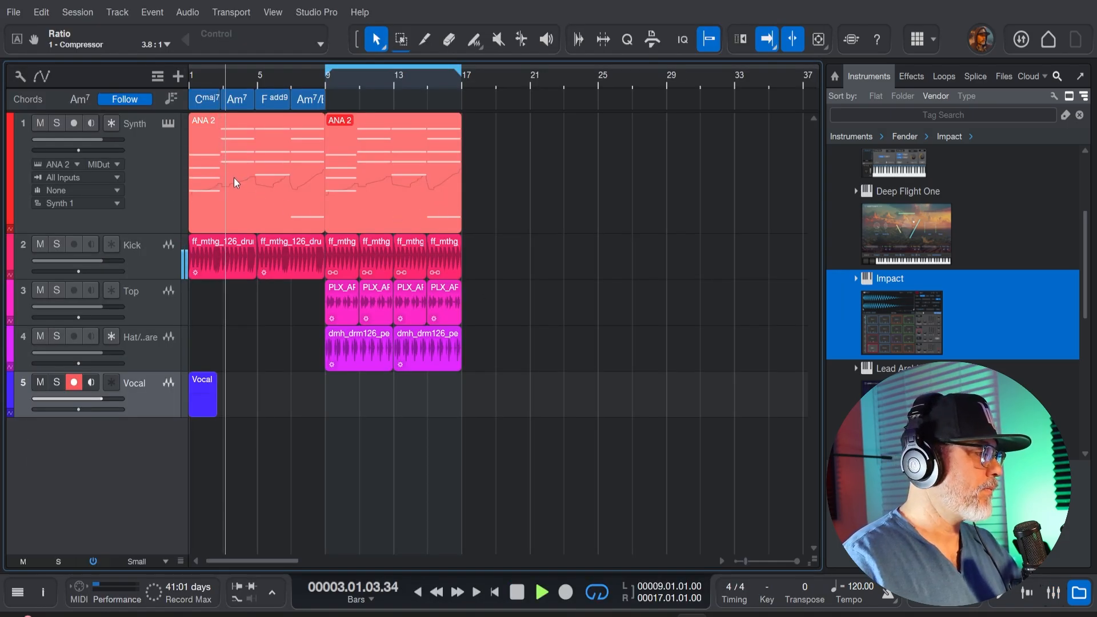
click(61, 123)
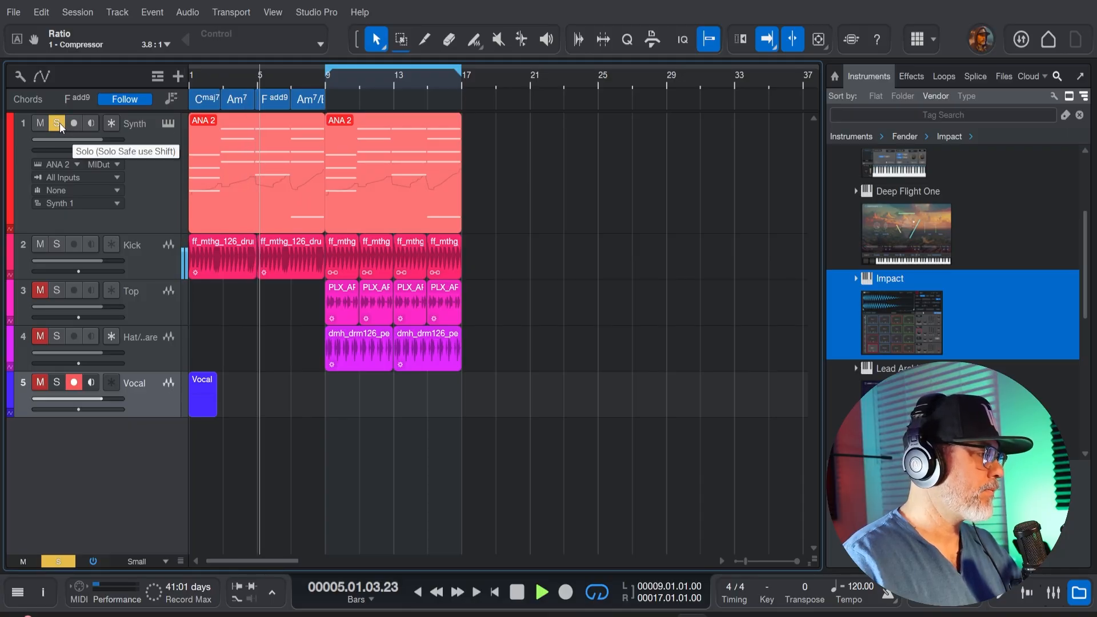
key(F3)
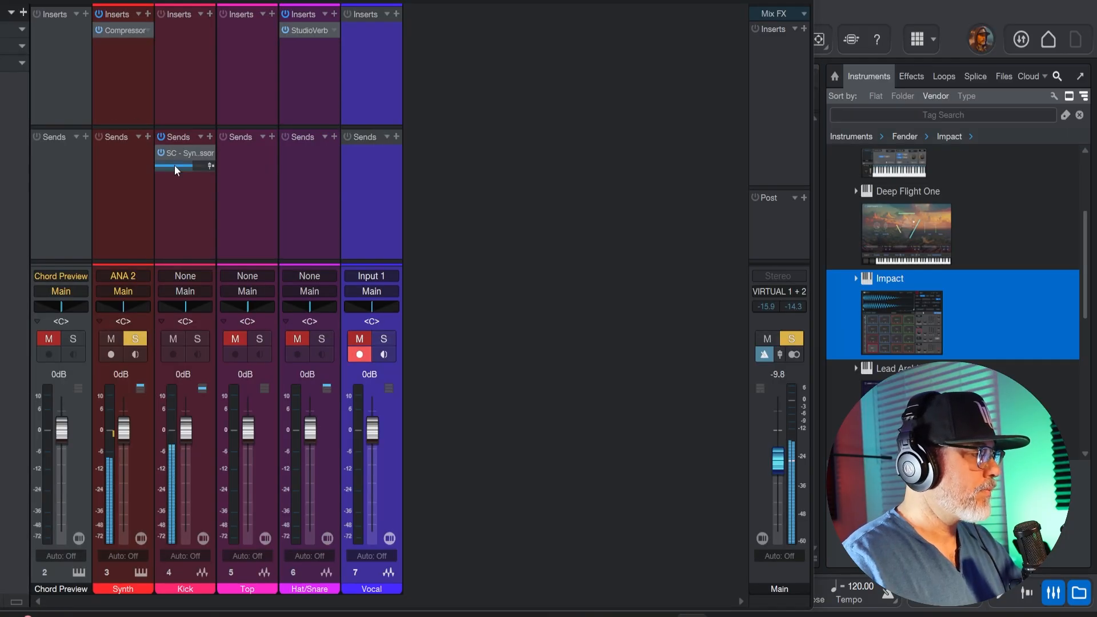
- Set the Synth Compressor's threshold to -14.31 dB and release to 14.8 ms, close it and unsolo the Synth channel
click(137, 31)
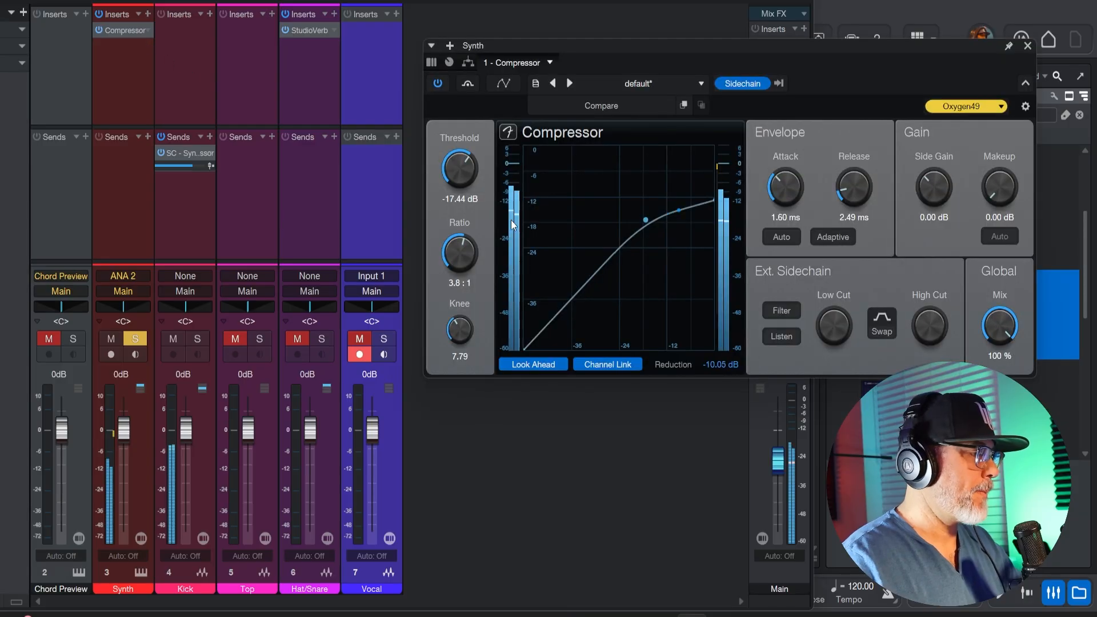
drag(647, 217, 658, 206)
drag(861, 192, 865, 160)
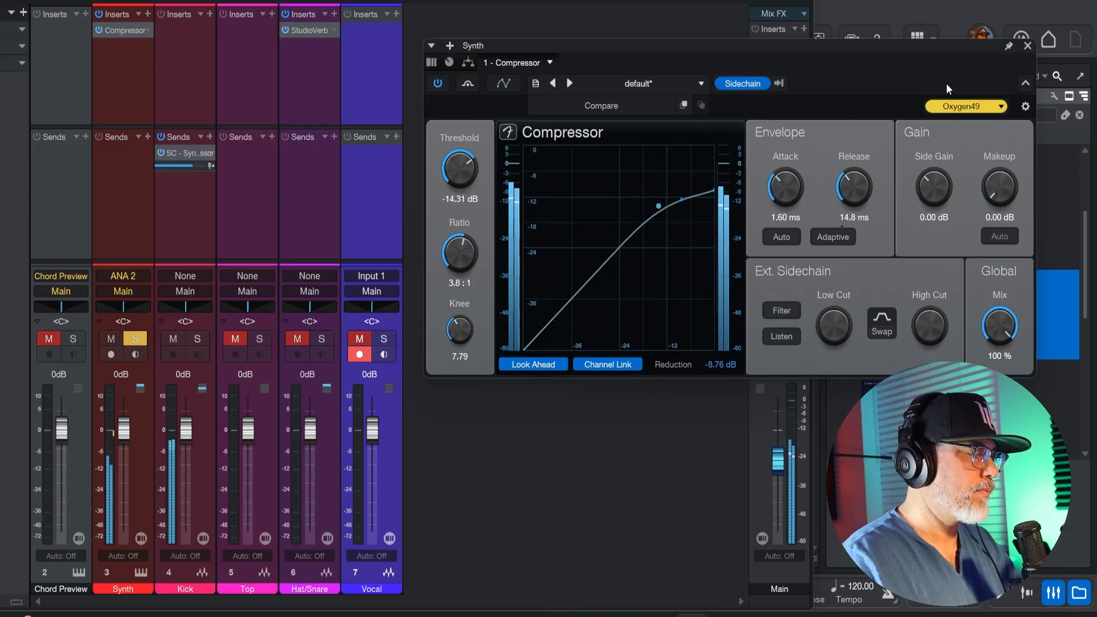
click(1027, 46)
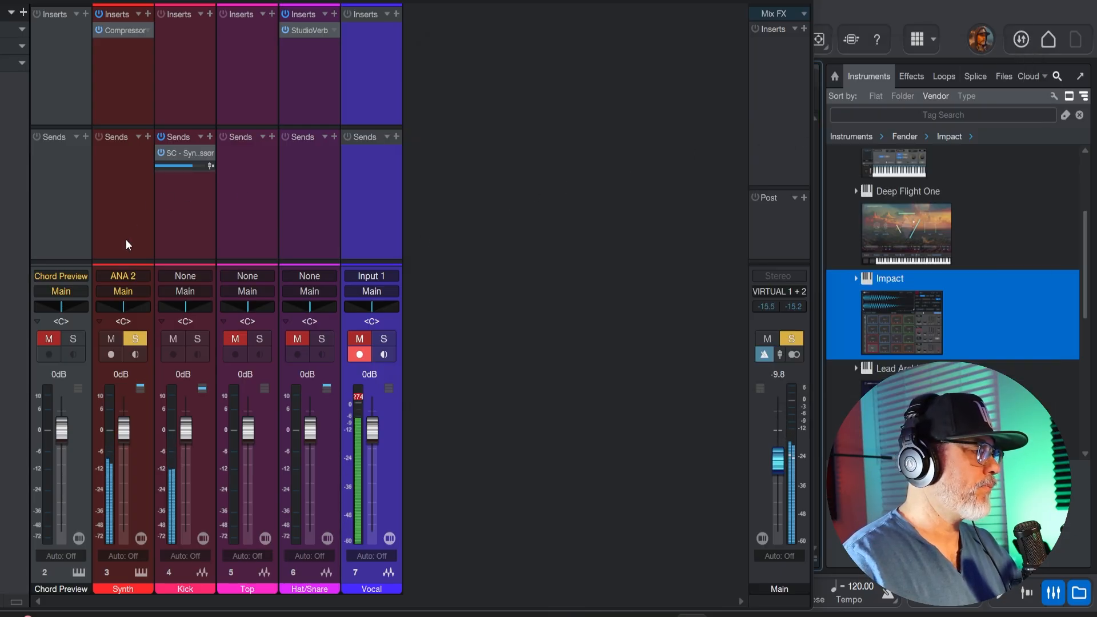
click(139, 338)
key(F3)
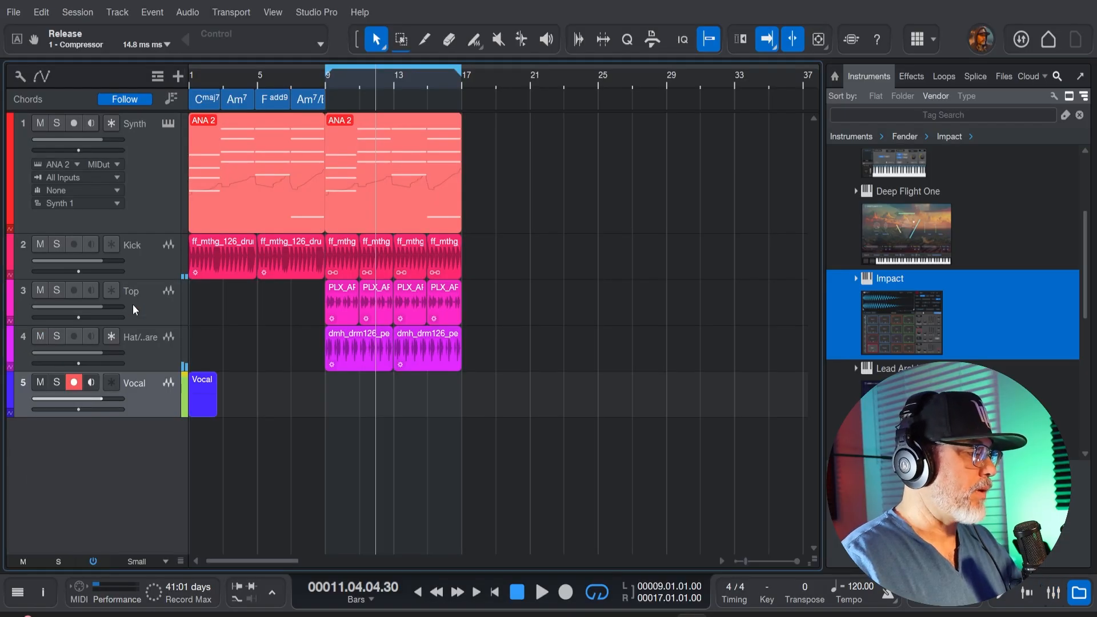
- Replace the short Vocal clip with a new recording running from bar 1 to about bar 17
key(space)
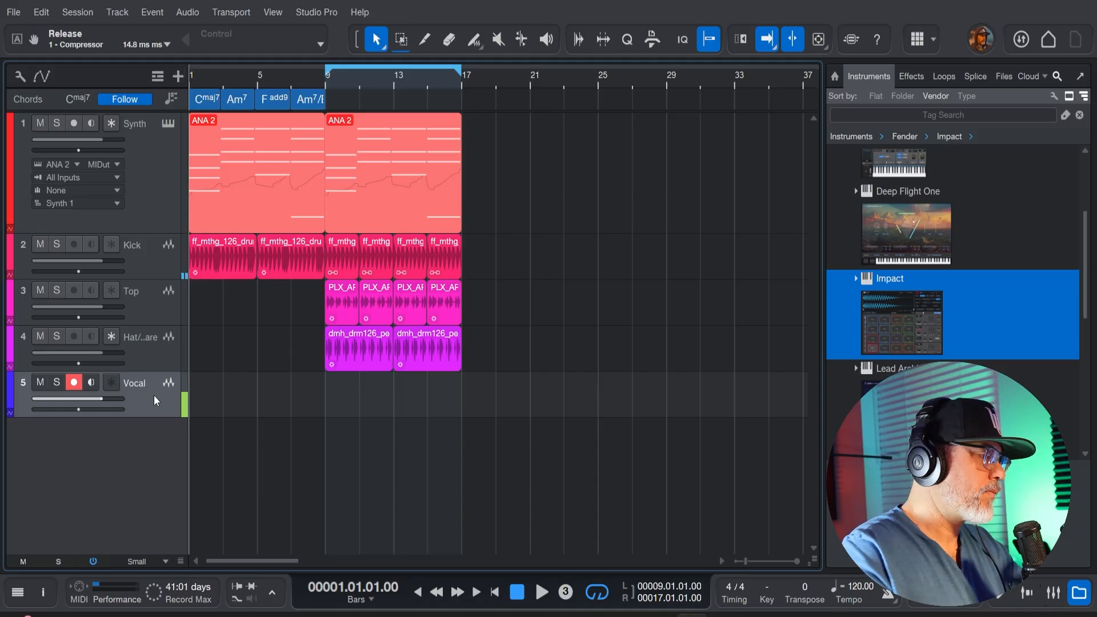
key(KP_Multiply)
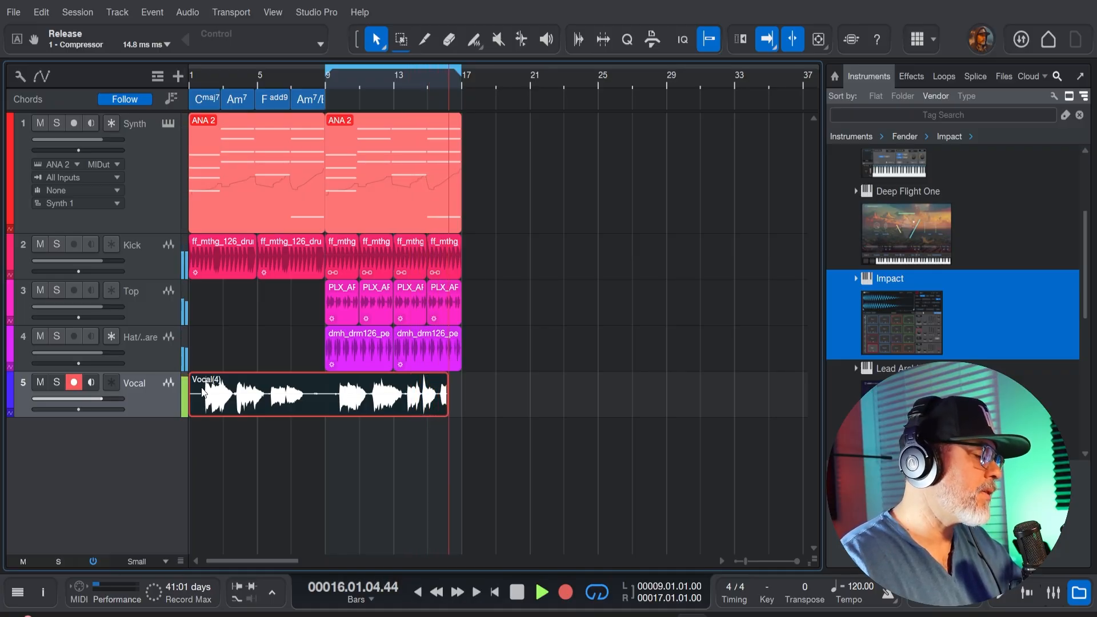
key(space)
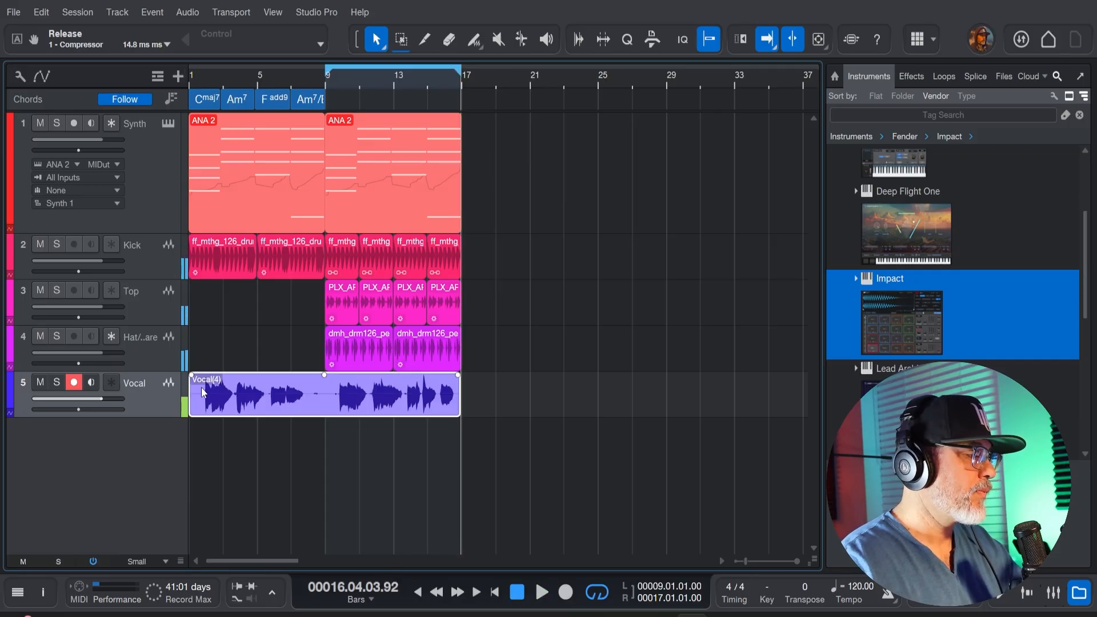
- Play the song from the start and raise the Vocal channel's volume to +6.3 dB in the mixer
key(Home)
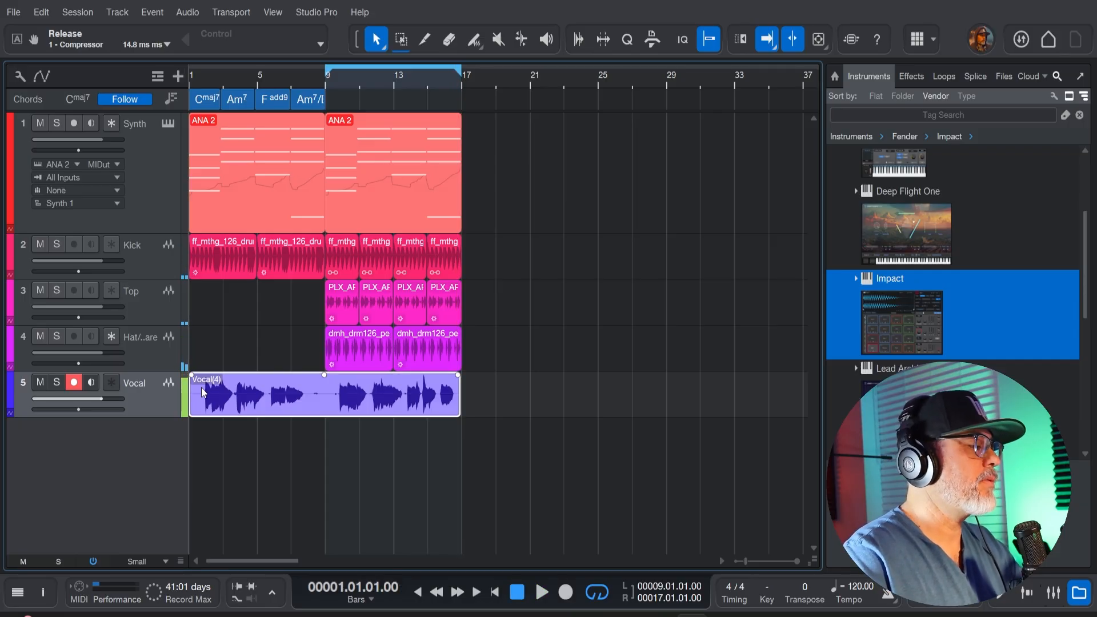
key(space)
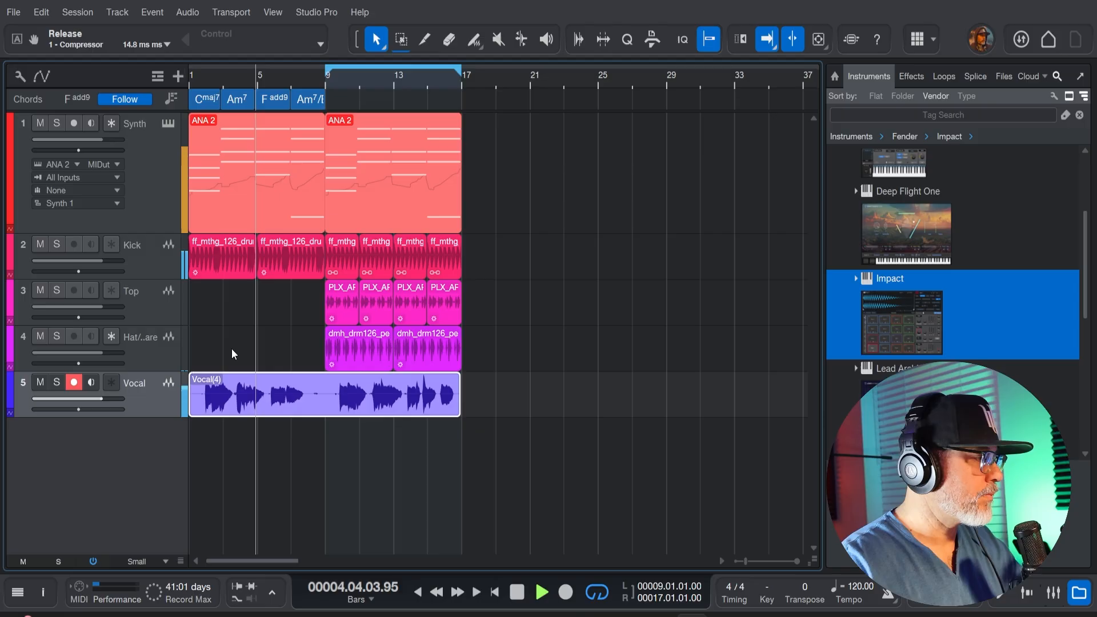
key(F3)
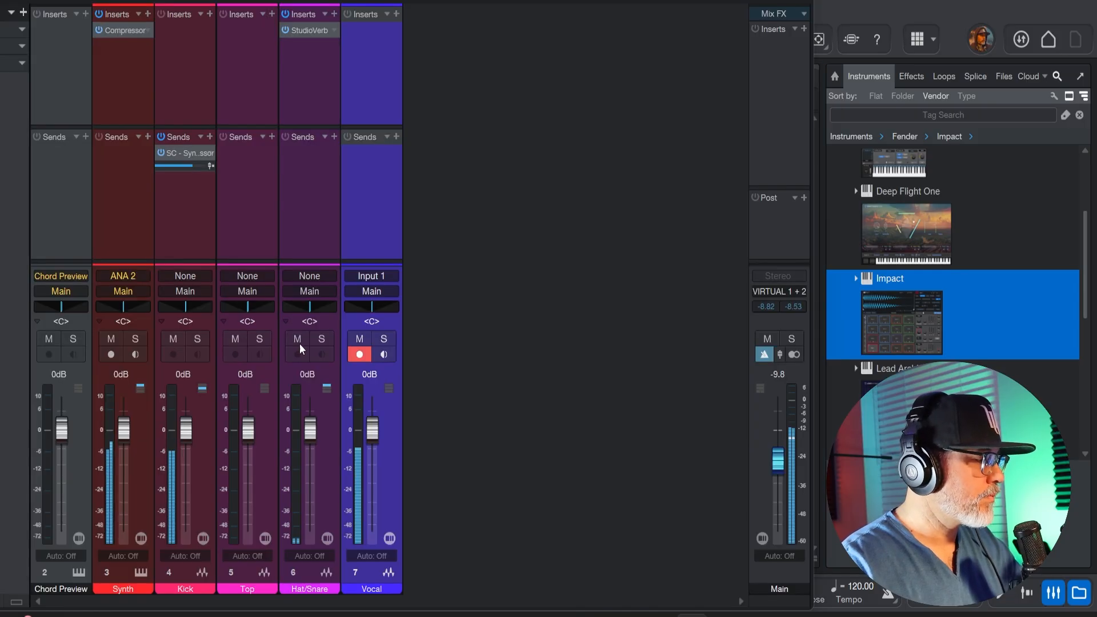
drag(371, 429, 370, 411)
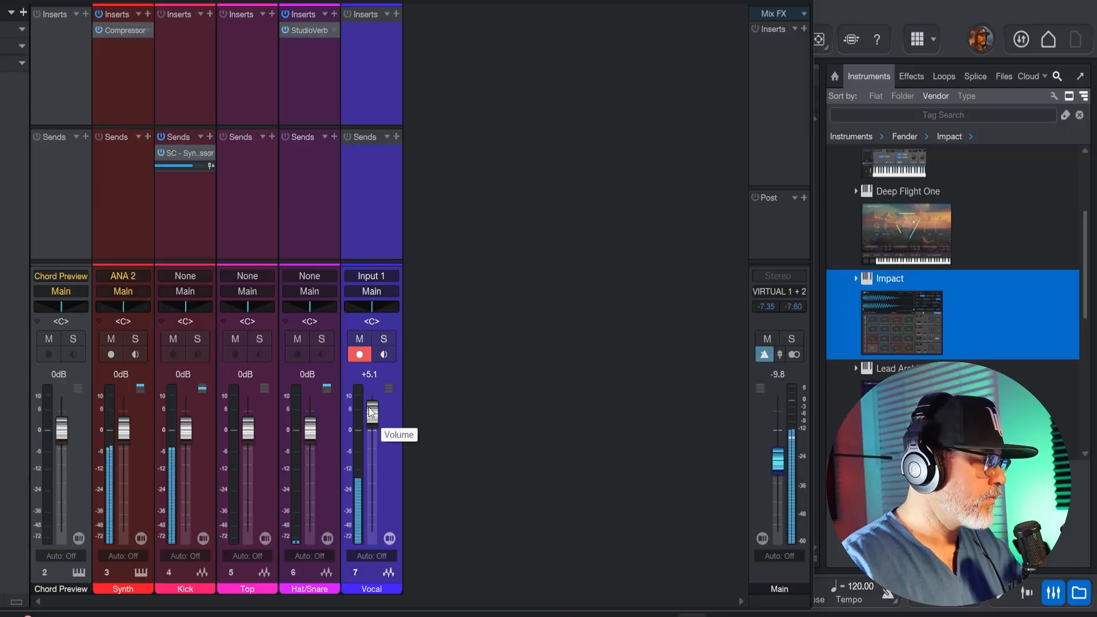
drag(369, 412, 370, 407)
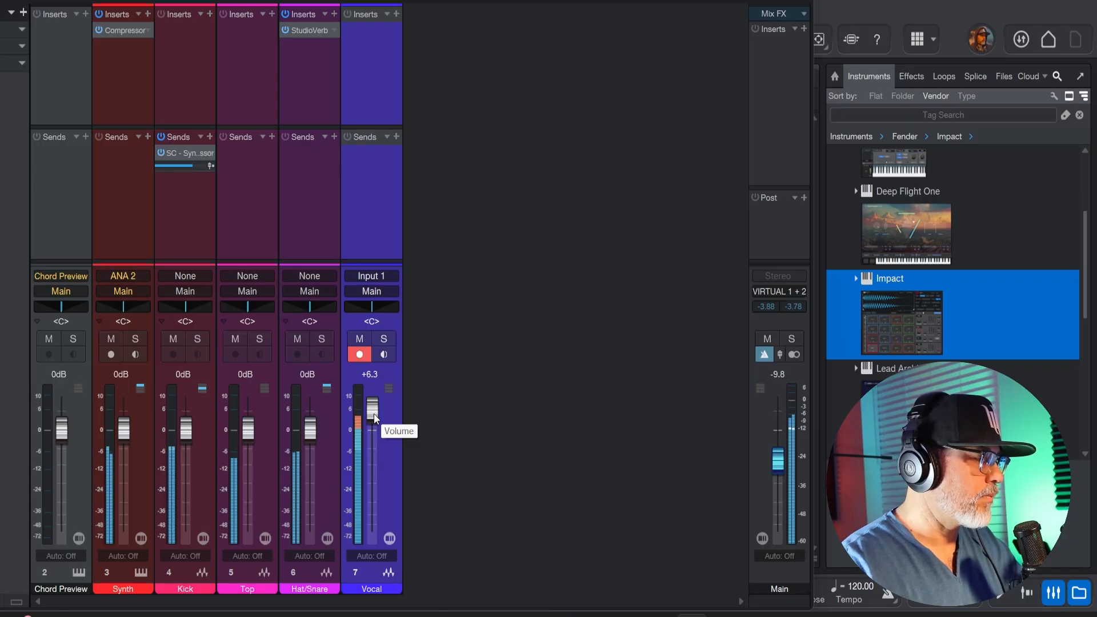
key(space)
- Add an FX channel to the mixer and name it Verb
right_click(505, 421)
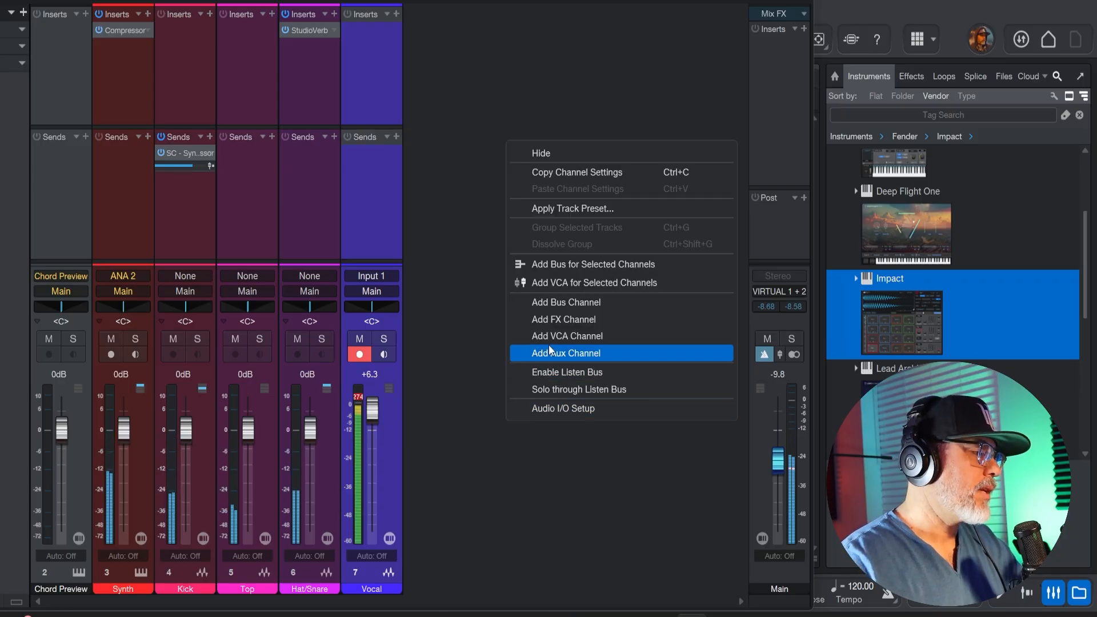
click(562, 318)
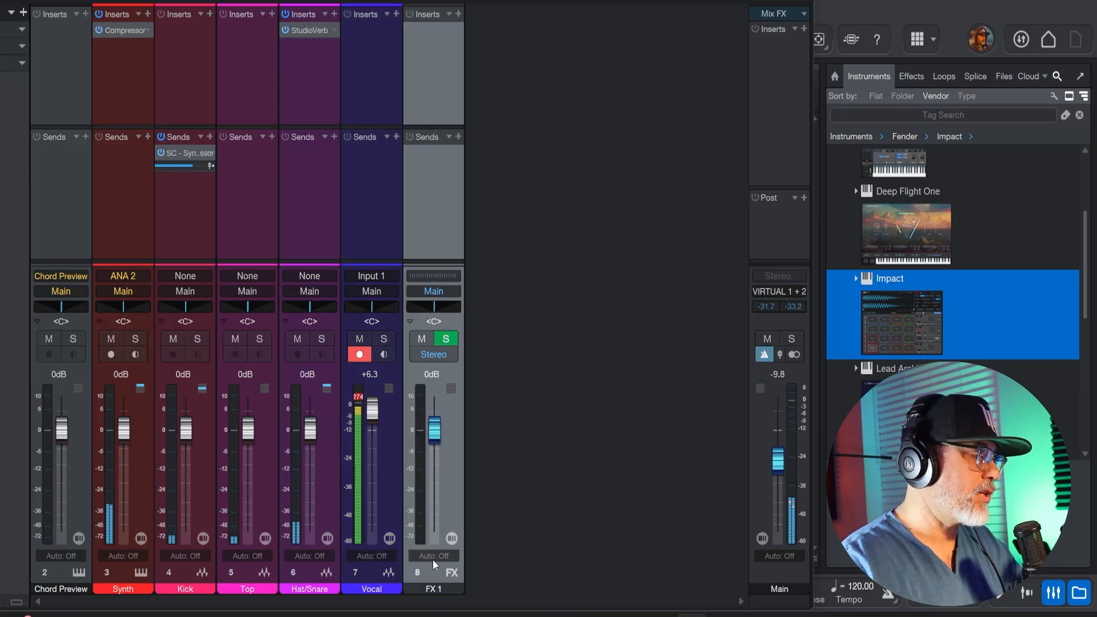
double_click(433, 589)
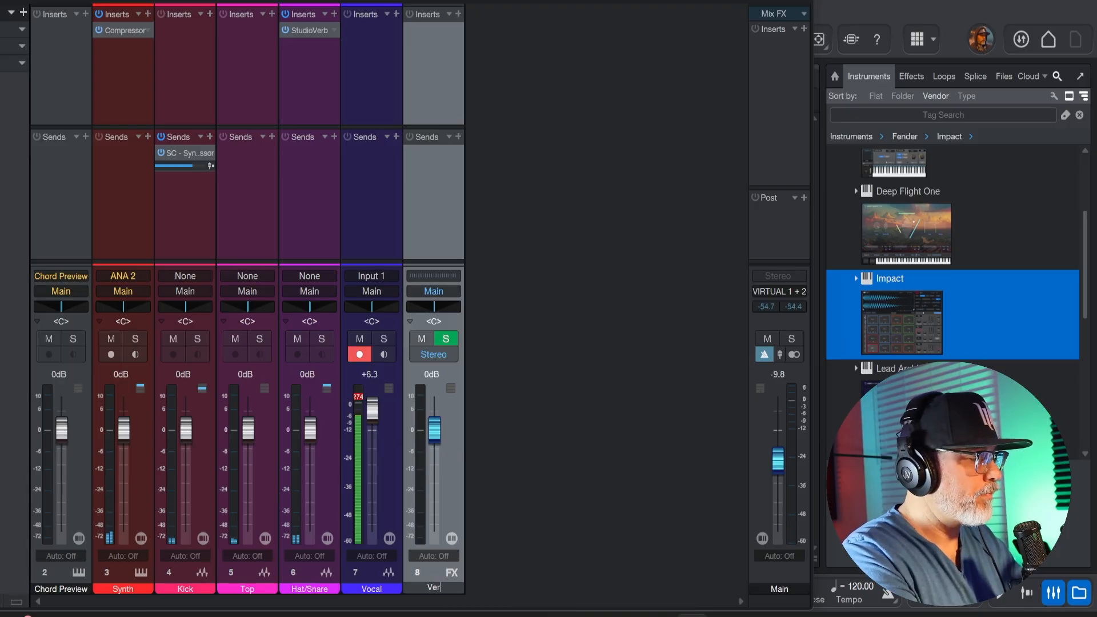
text(Verb)
key(Return)
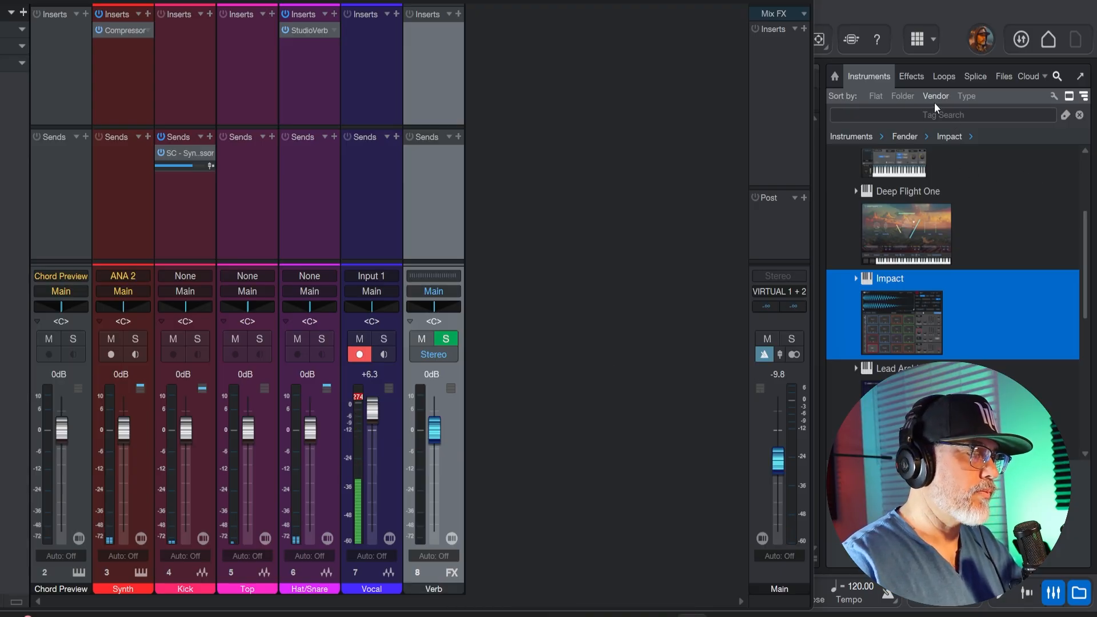
- Search the effects for "reverb" and insert Room Reverb on the Verb channel
click(911, 76)
click(916, 116)
text(reverb)
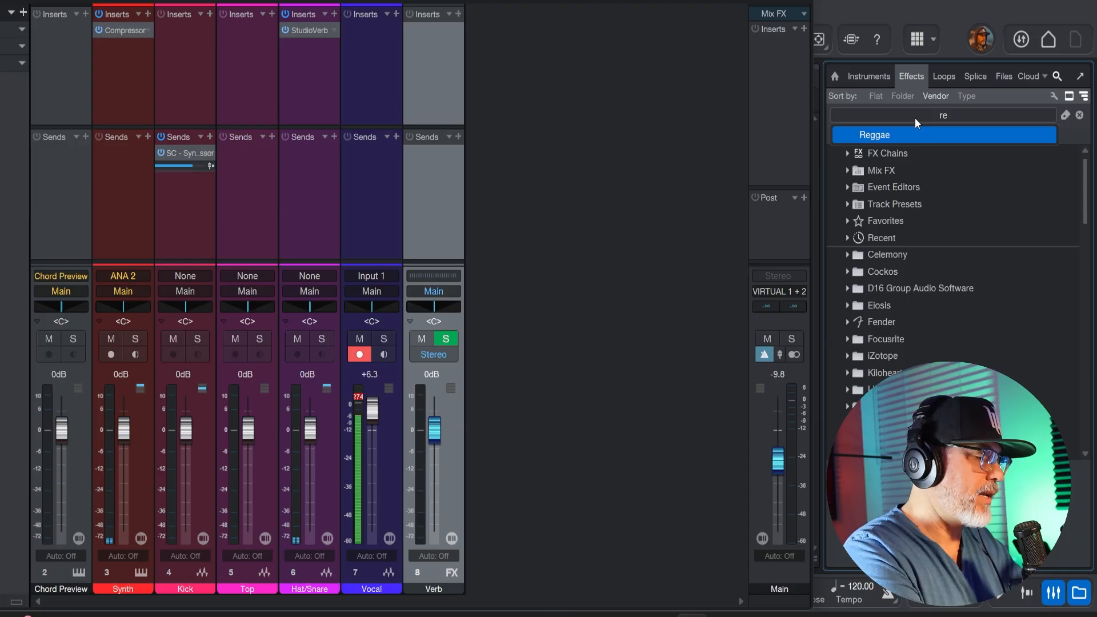
key(Return)
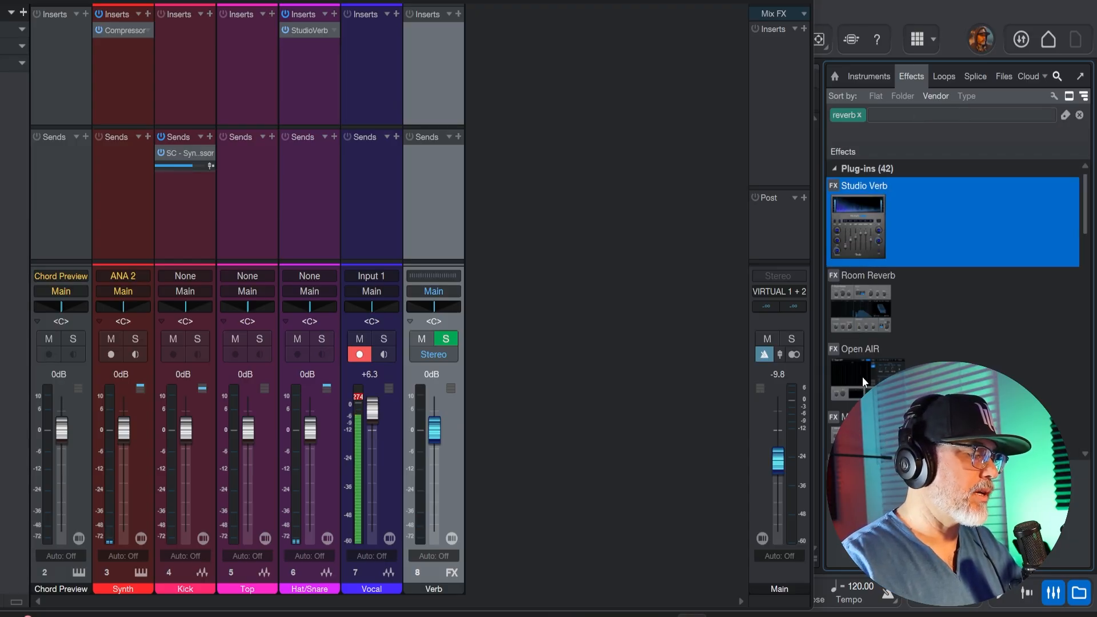
drag(869, 303, 423, 83)
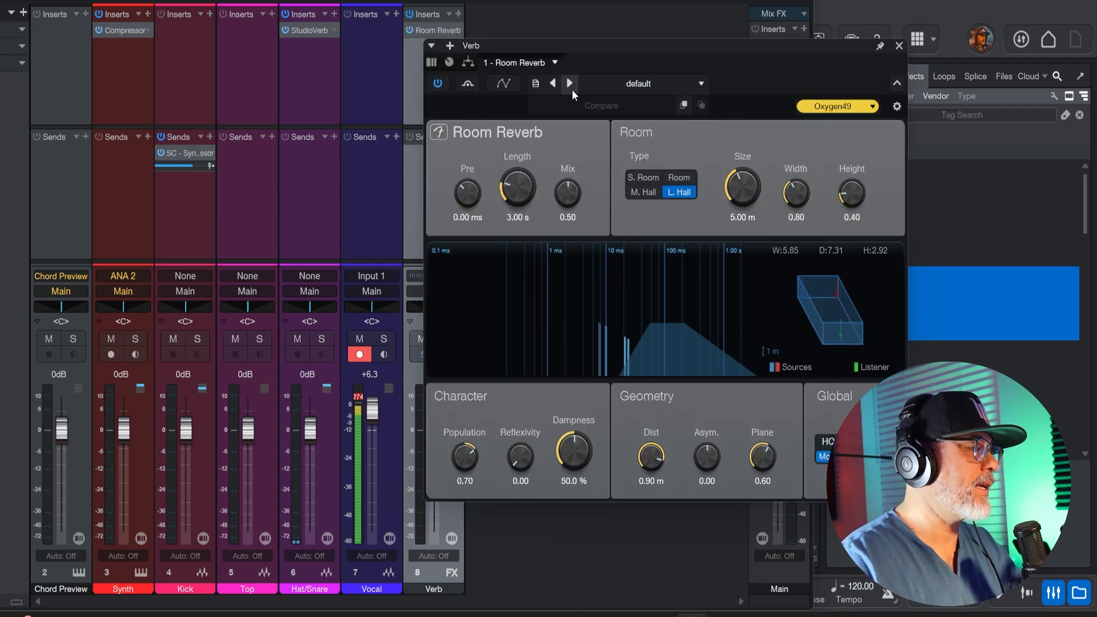
- Load the Large Club preset in Room Reverb
click(611, 81)
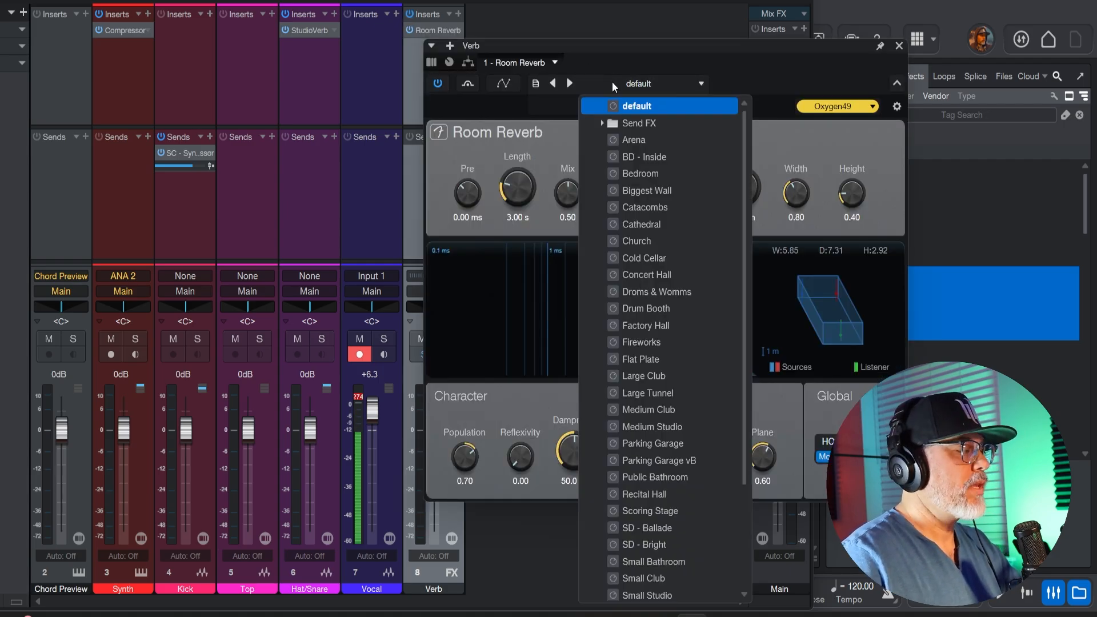
click(653, 376)
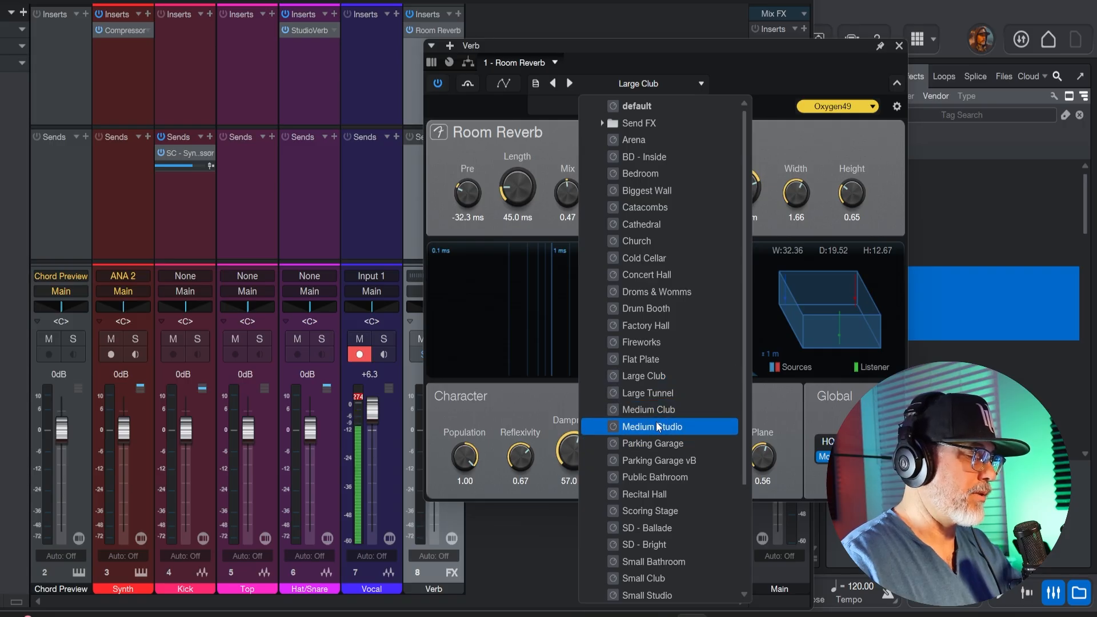
click(823, 45)
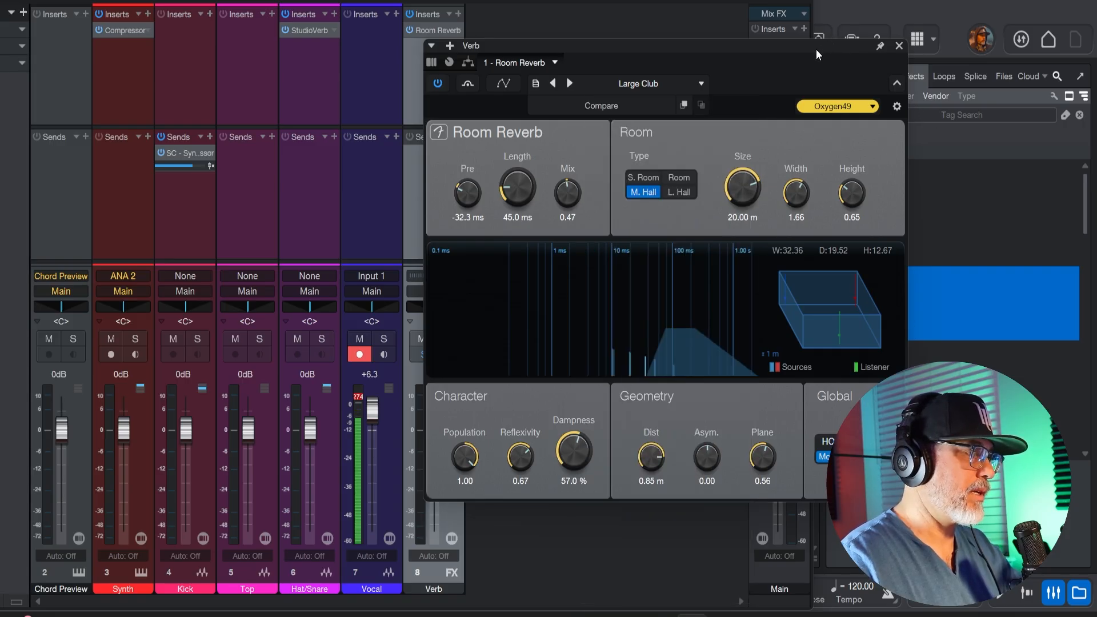
- Move the Room Reverb window clear of the channels and add a send from the Vocal channel to Verb
drag(816, 49, 954, 41)
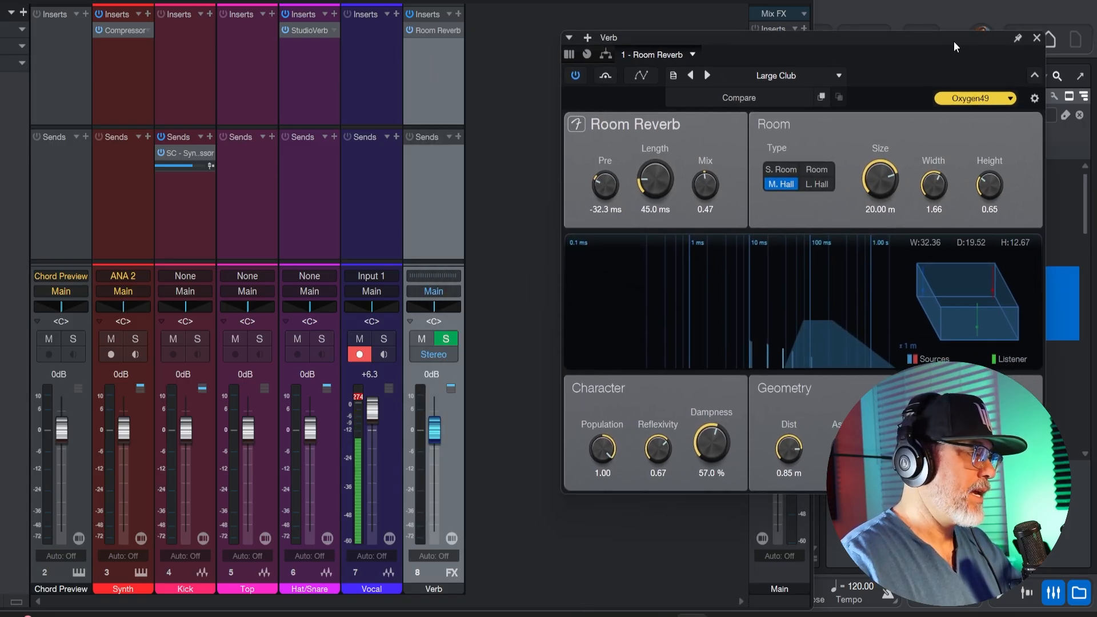
click(395, 137)
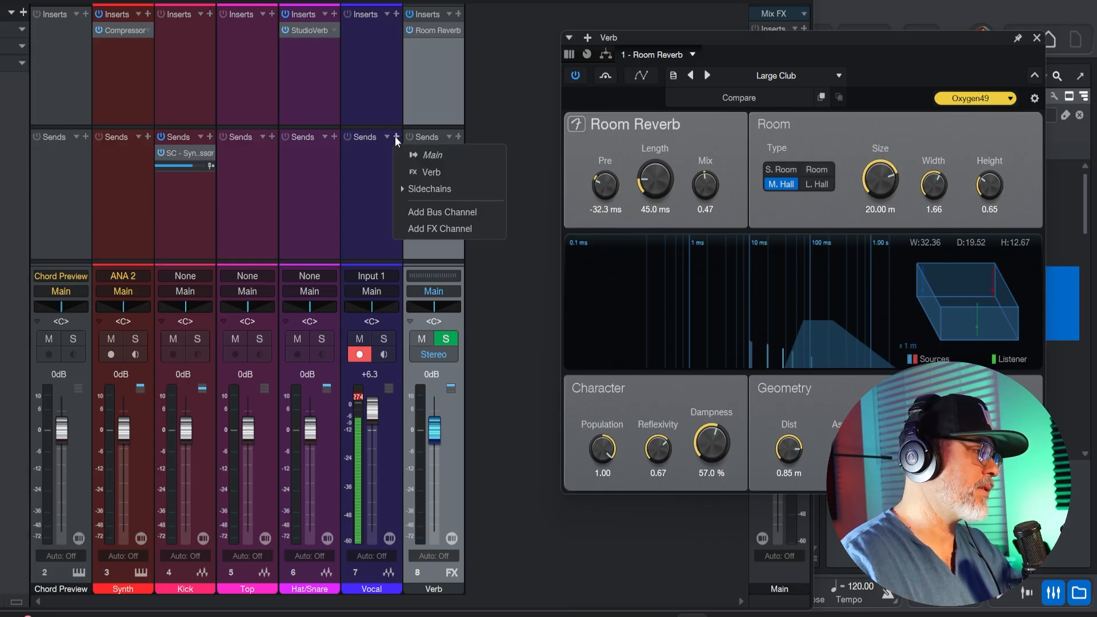
click(426, 172)
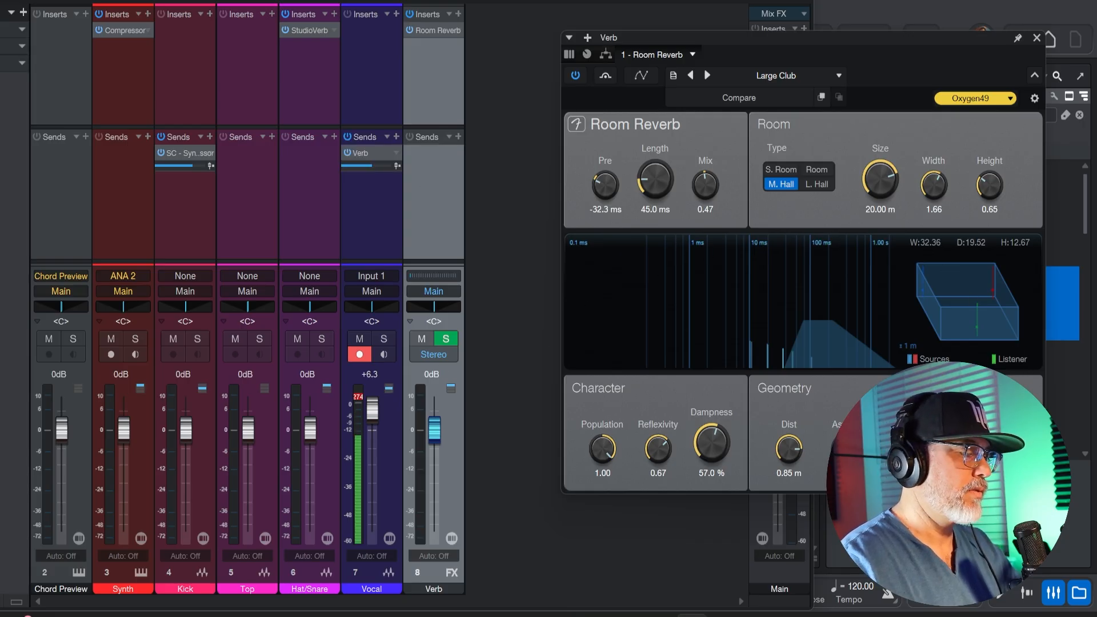
- Balance the levels during playback, setting the Verb channel to -2.0 dB and the Vocal channel to +5.6 dB
drag(434, 431, 435, 442)
key(space)
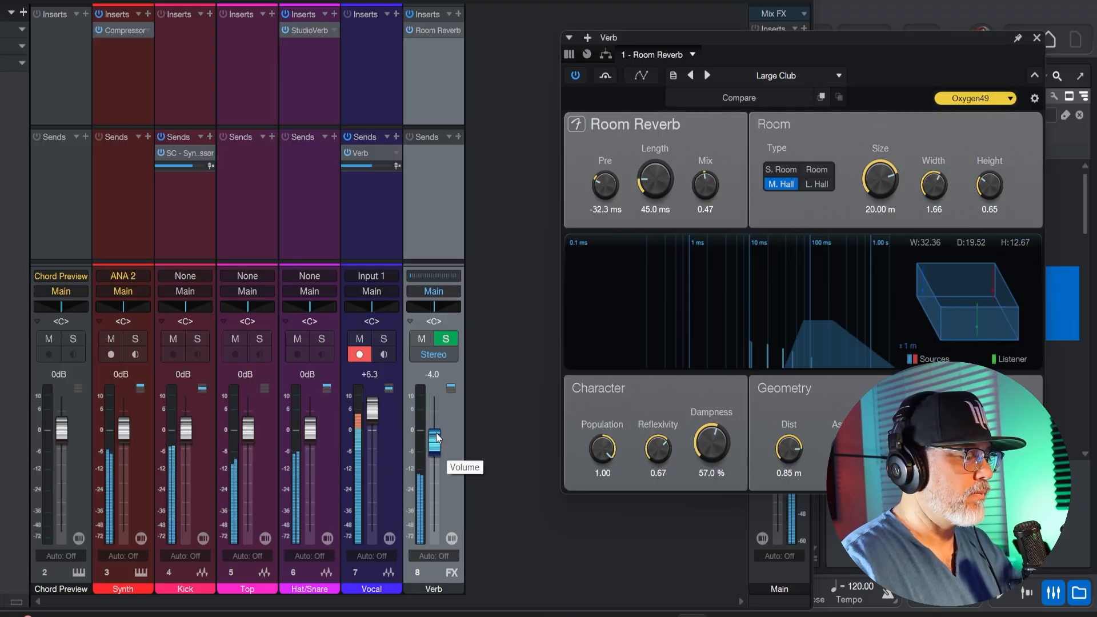
drag(435, 440, 437, 434)
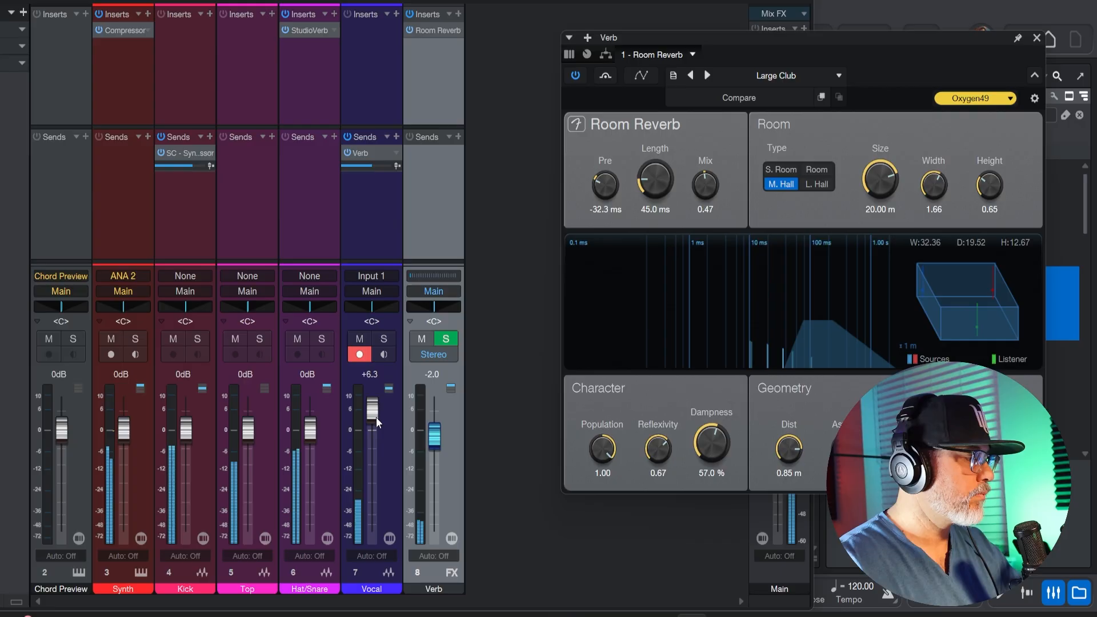
drag(376, 417, 375, 416)
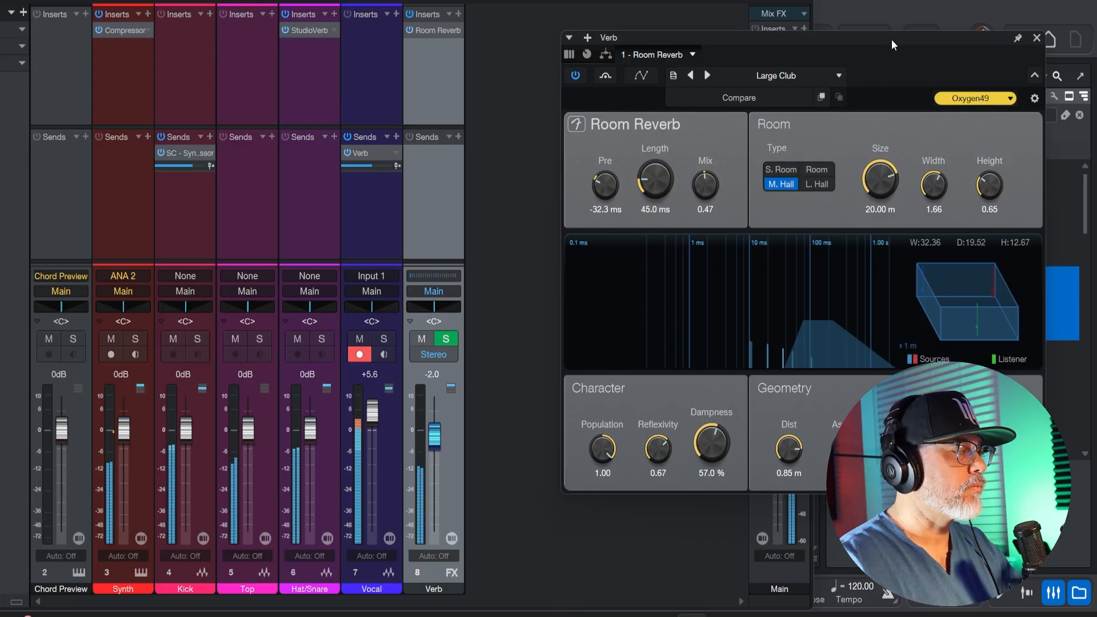
- Close the Room Reverb window and clear the reverb search filter from the effects browser
drag(891, 39, 694, 166)
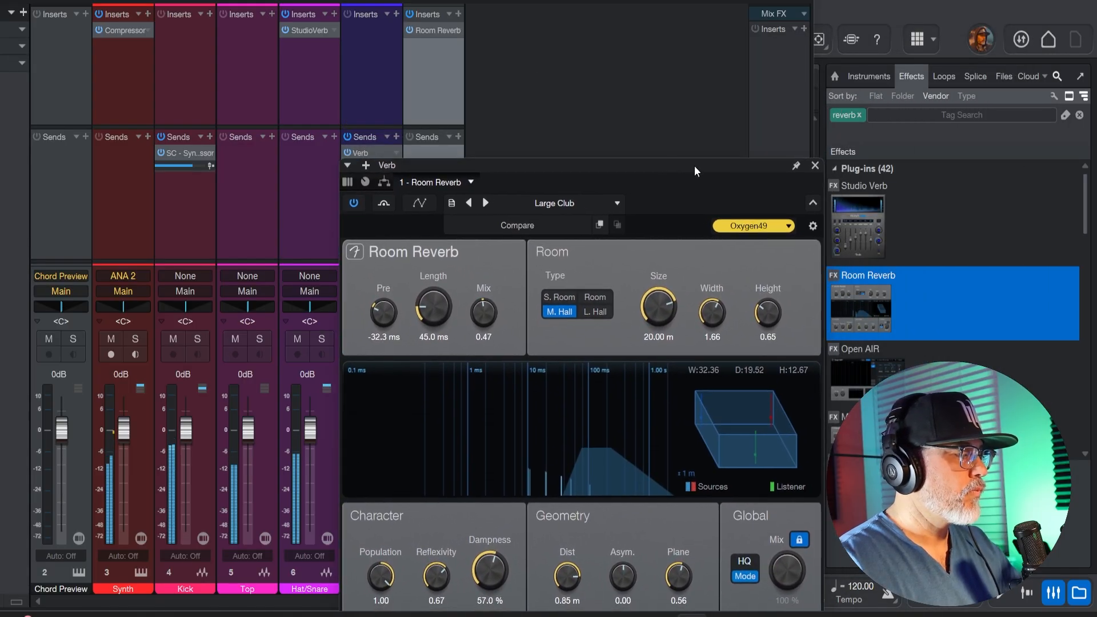
click(815, 166)
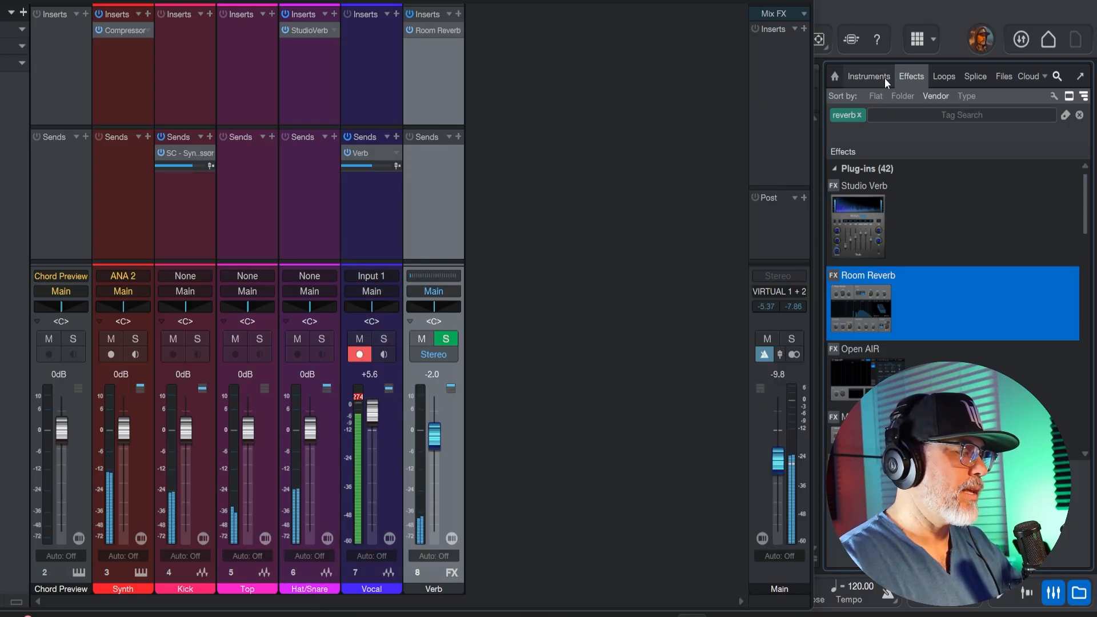
click(858, 115)
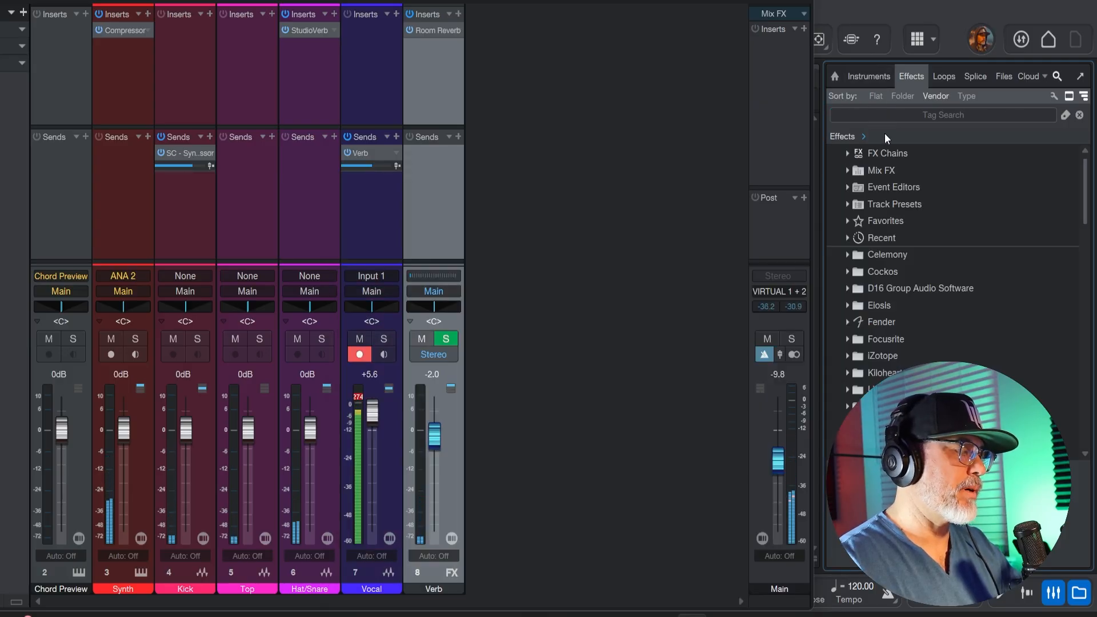
- Insert the UADx Manley VOXBOX Channel Strip from the Universal Audio (UADx) folder on the Vocal channel and reposition its window
scroll(842, 397, down, 4)
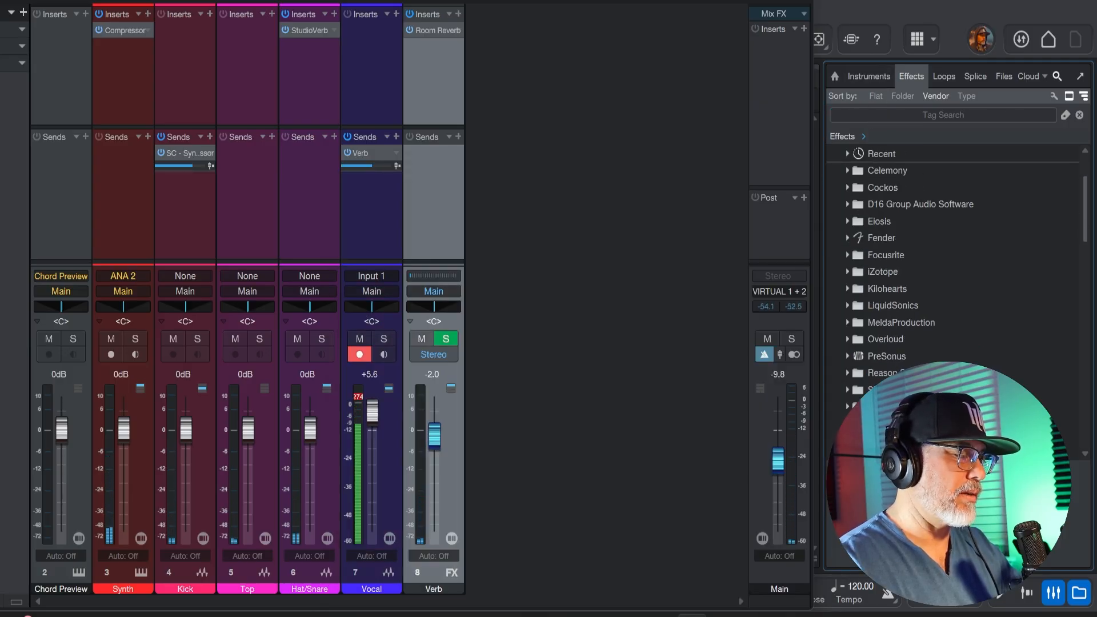
click(844, 387)
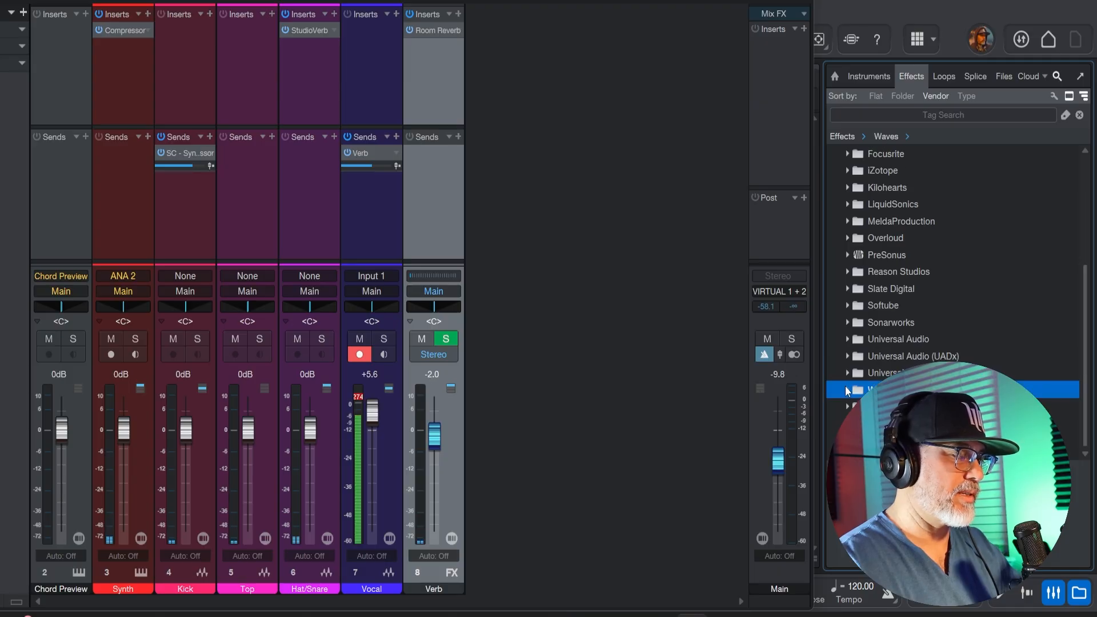
click(846, 355)
scroll(913, 343, down, 5)
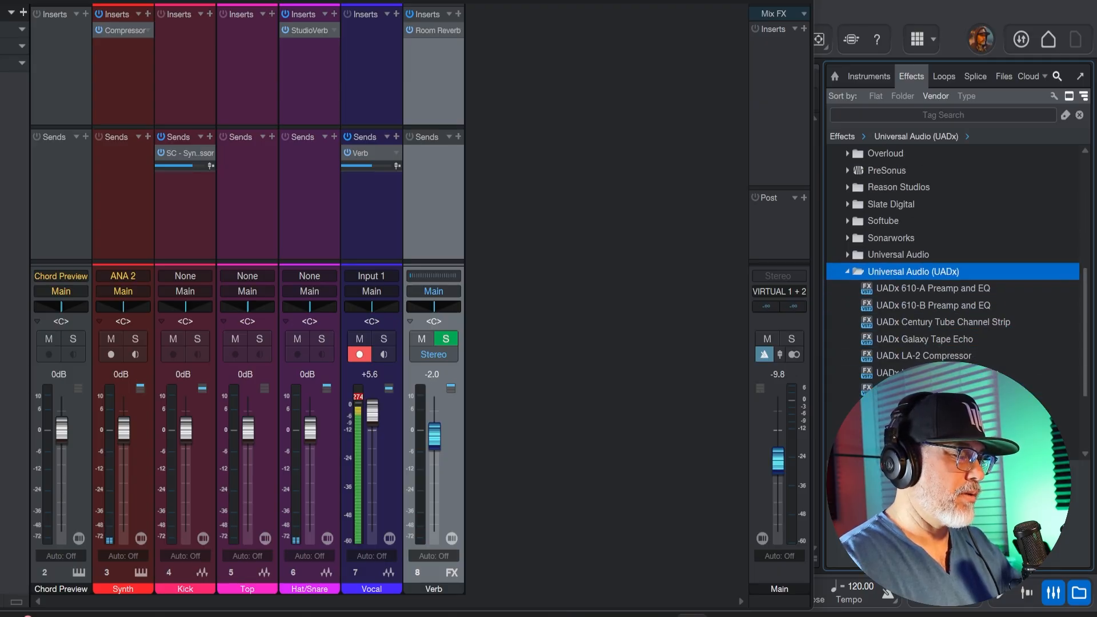
drag(891, 372, 369, 54)
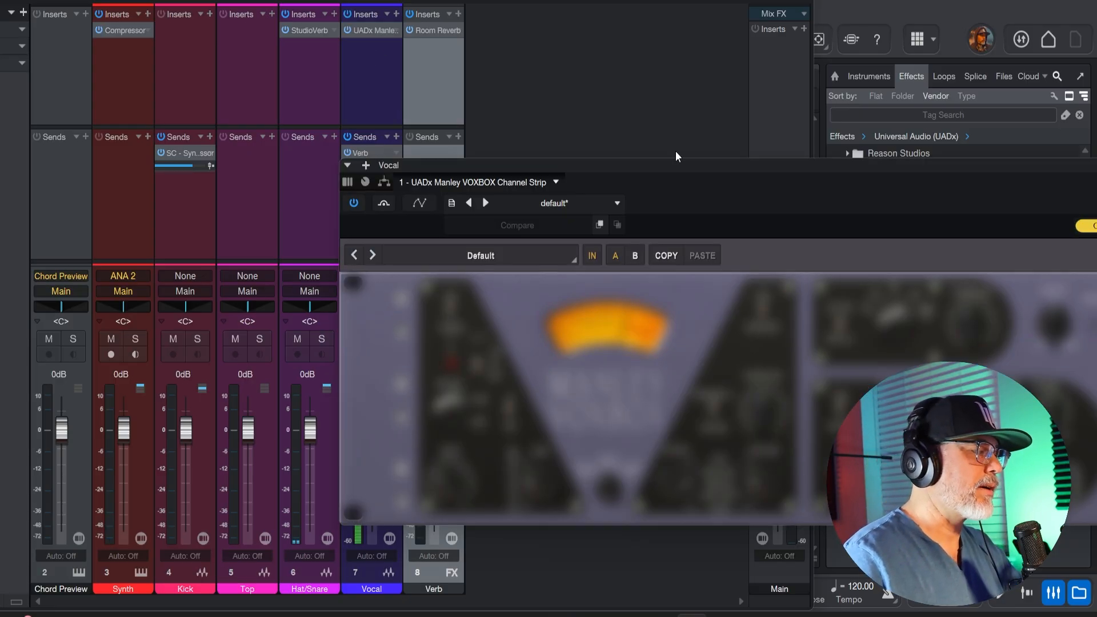
drag(677, 163, 508, 138)
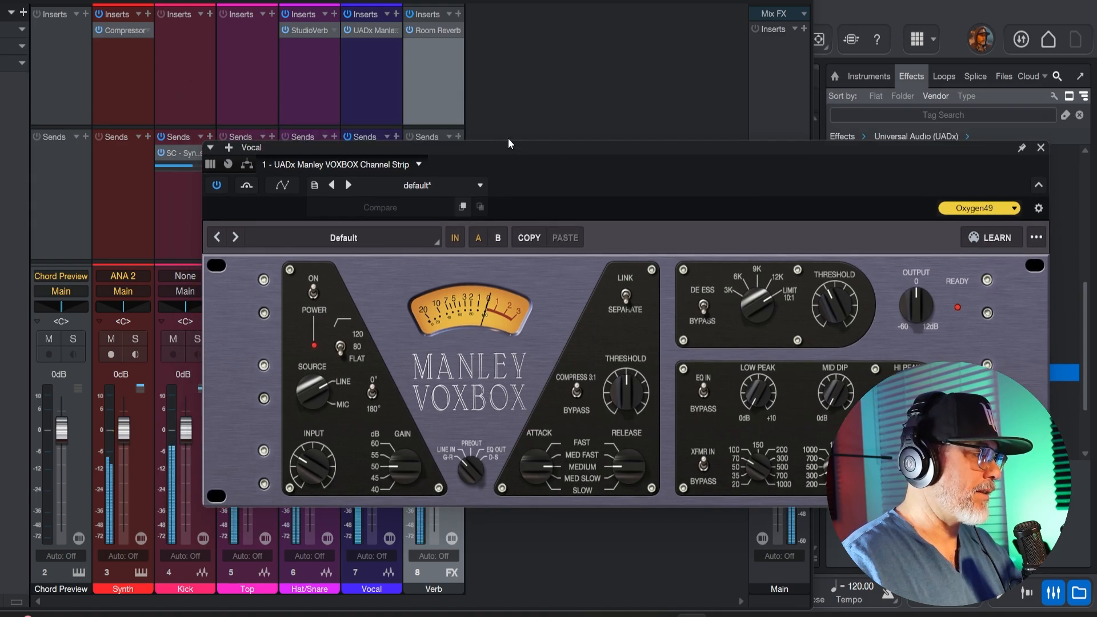
- Turn up the VOXBOX compressor threshold and output slightly during playback, and close the plug-in window
mouse_move(614, 400)
mouse_down()
mouse_move(621, 368)
mouse_move(624, 381)
mouse_up()
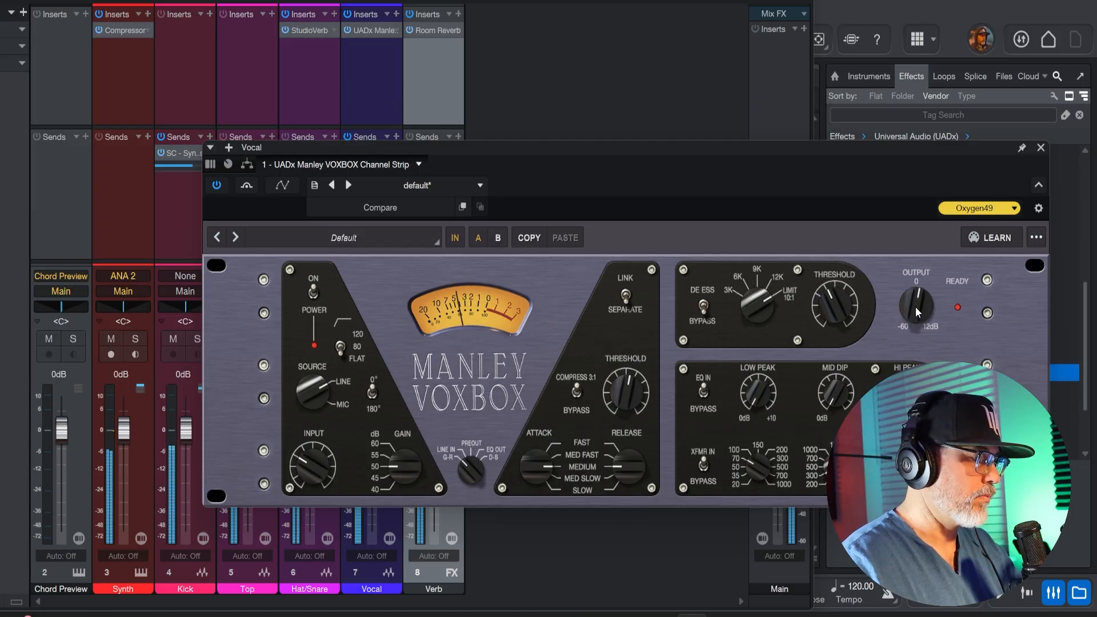
drag(915, 307, 917, 304)
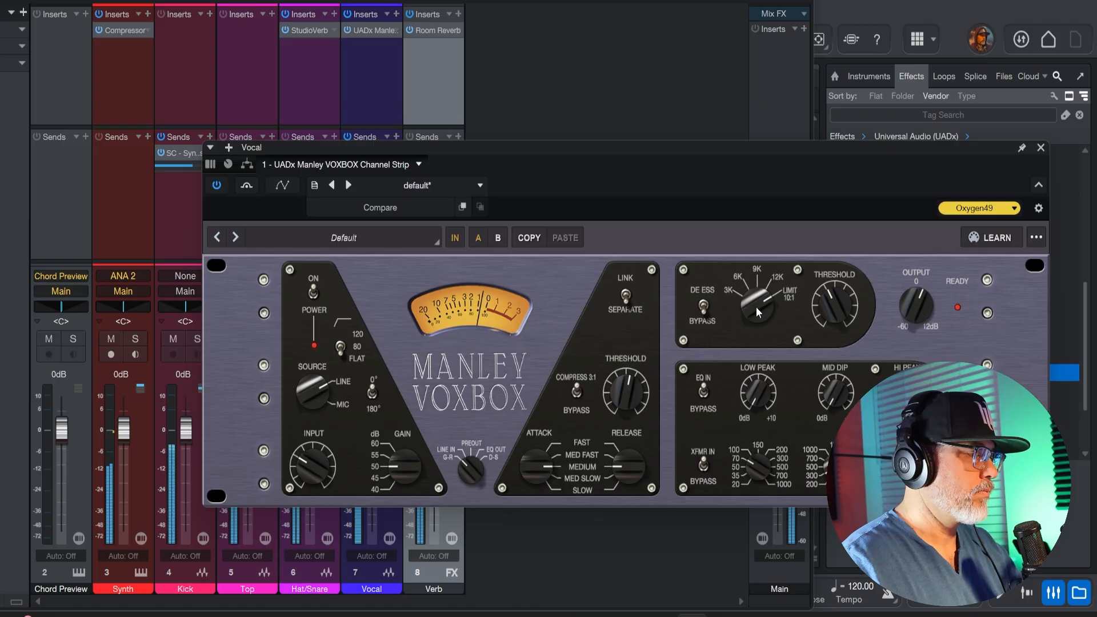
click(707, 310)
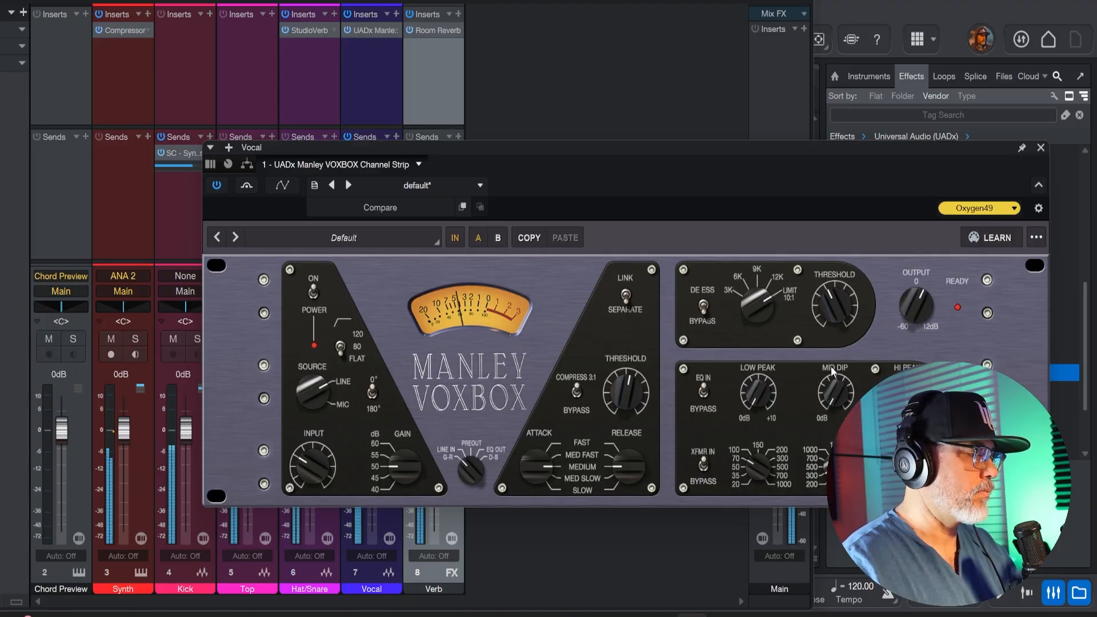
click(1040, 148)
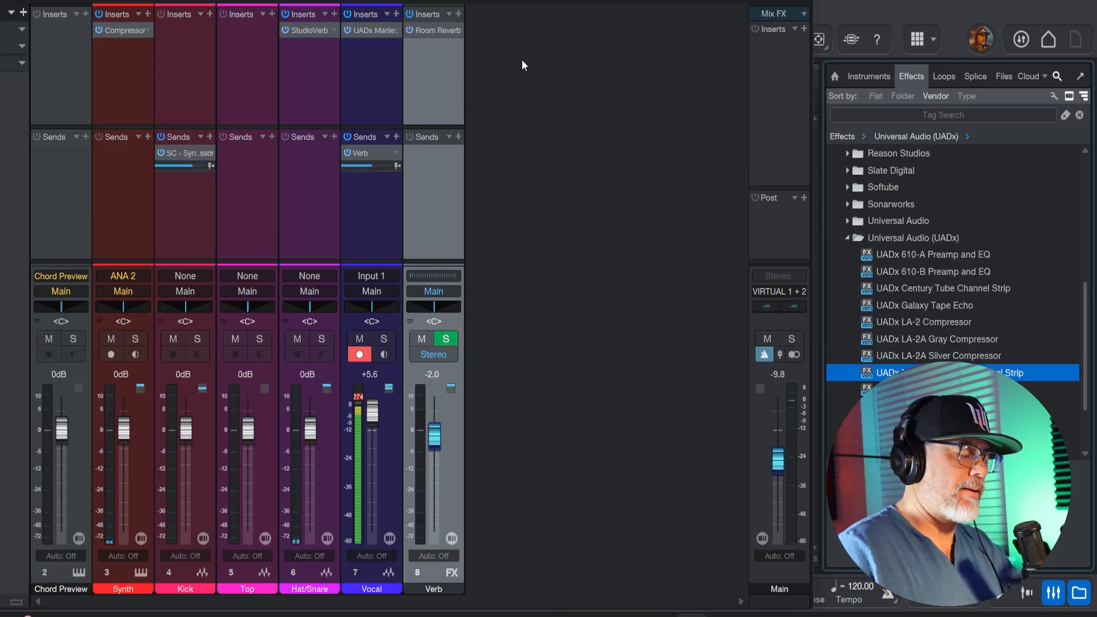
- Search the effects browser for compressor and insert the Compressor after Room Reverb on the Verb channel
click(848, 239)
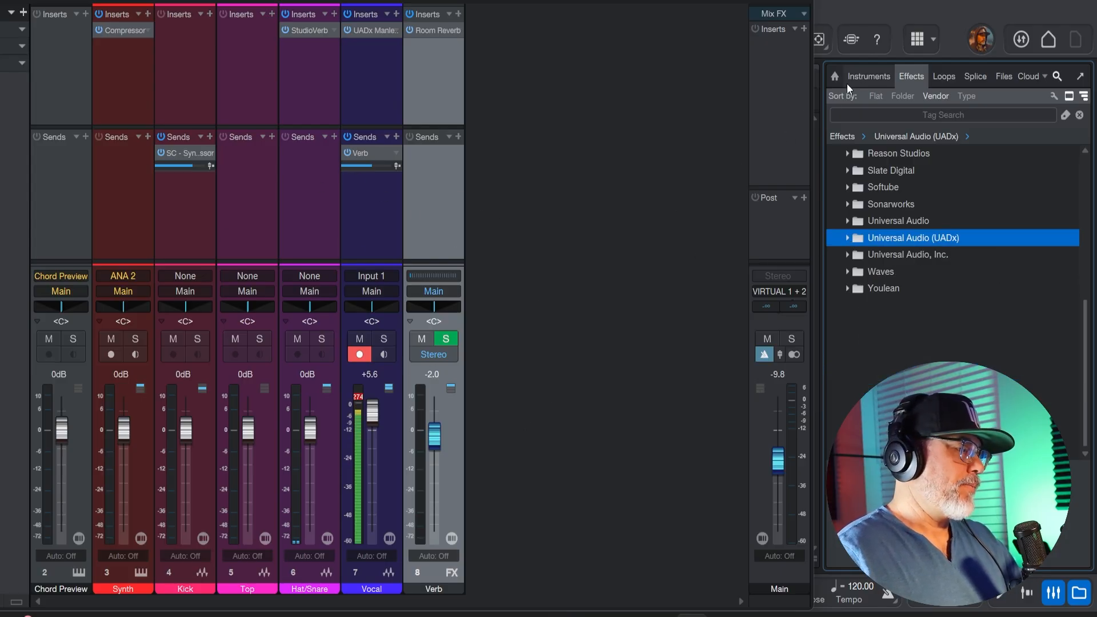
click(921, 114)
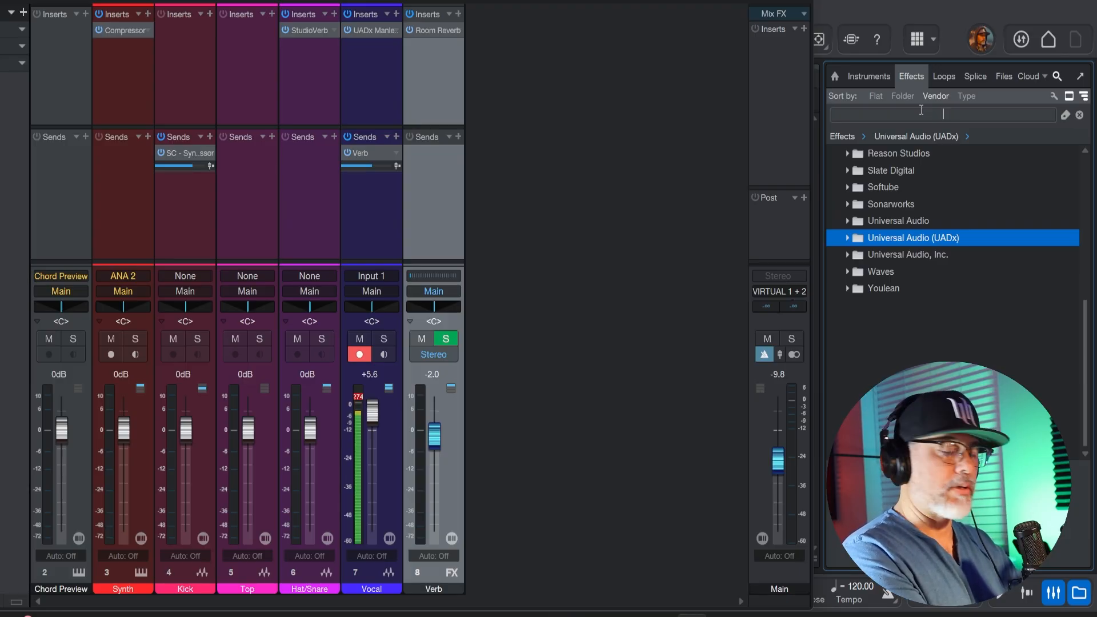
text(compressor)
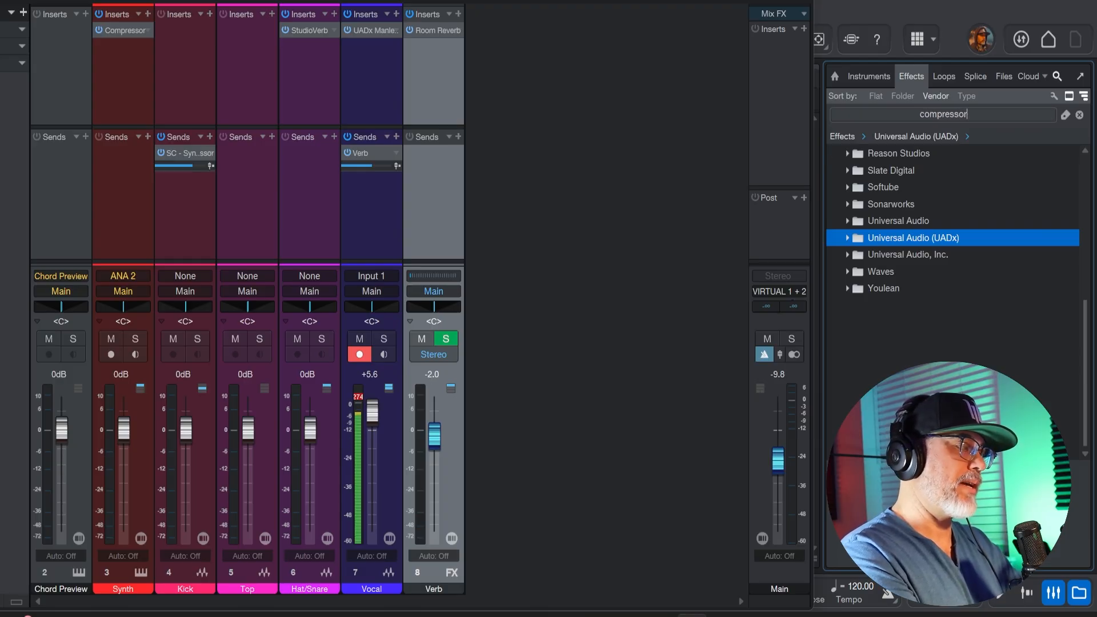
key(Return)
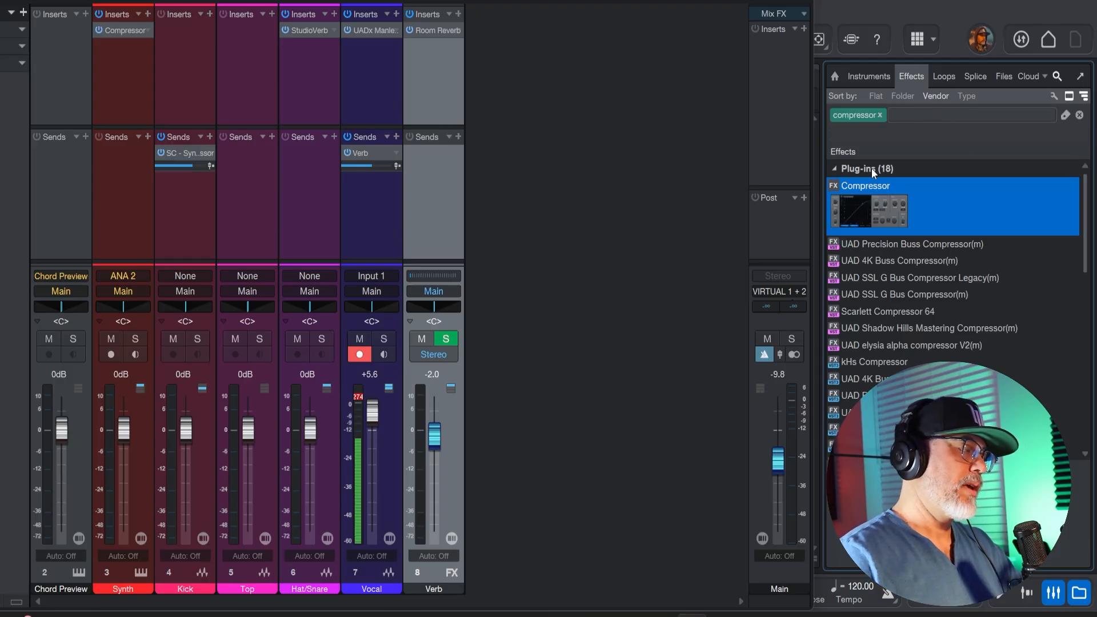
drag(870, 206, 427, 87)
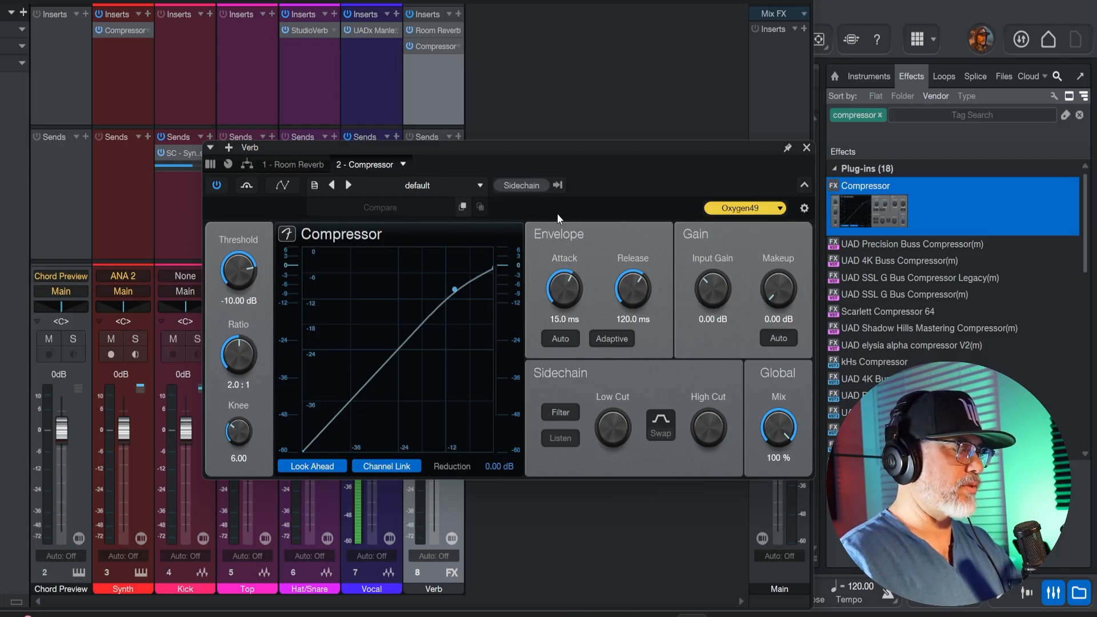
- Enable the Verb Compressor's sidechain with a send from the Vocal channel, and move the window clear of the channels
click(544, 187)
click(555, 186)
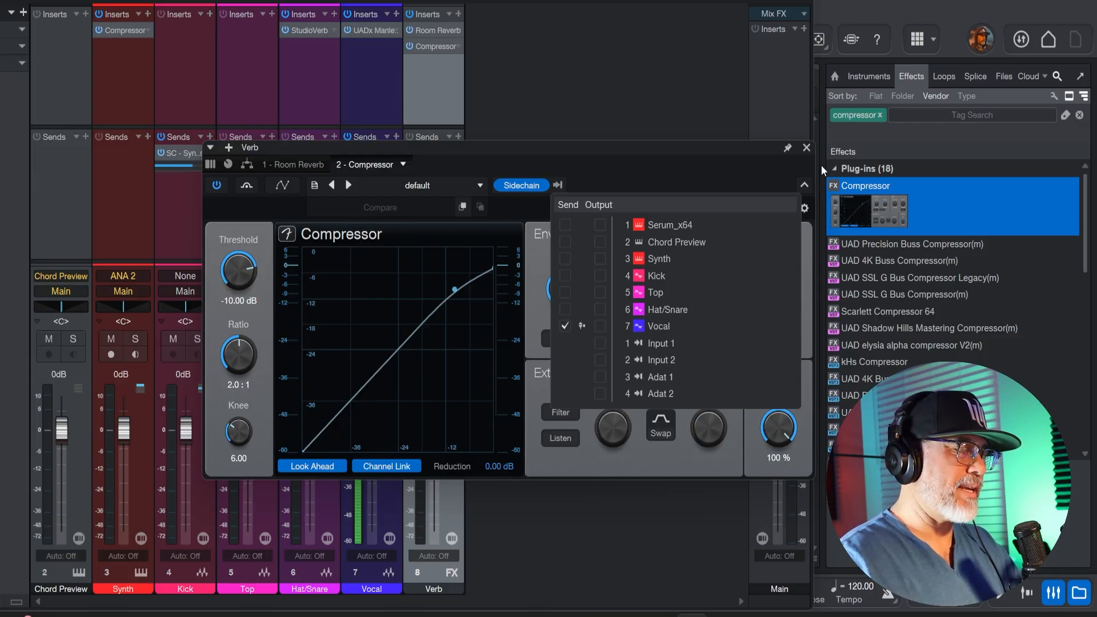
click(694, 144)
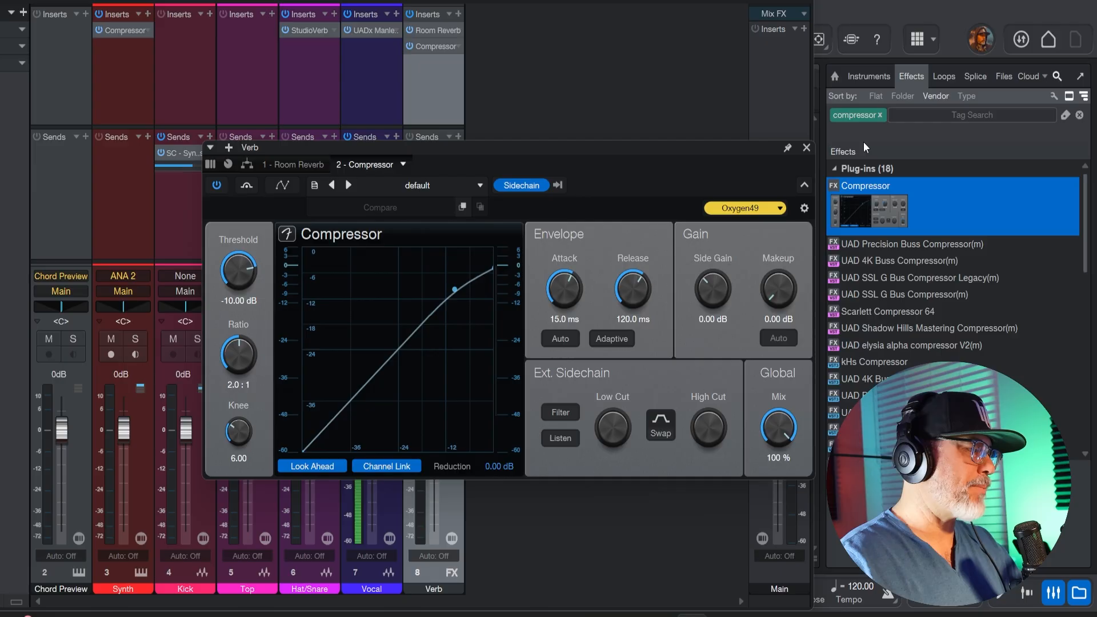
drag(726, 153, 1022, 150)
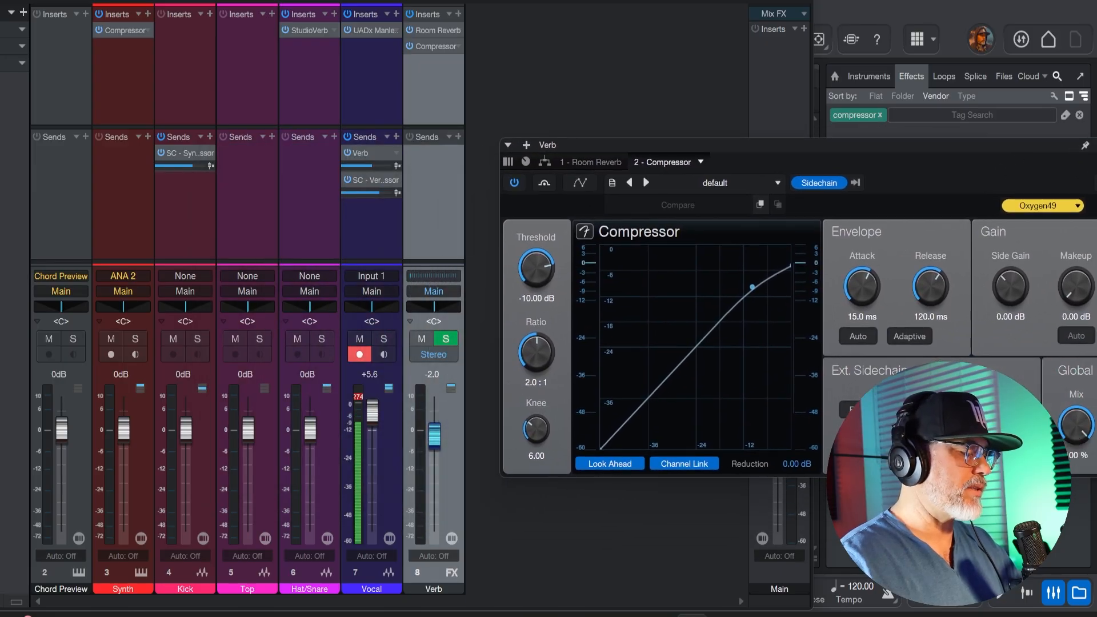
- During playback, set the Verb Compressor to -22.96 dB threshold, 3.6:1 ratio, 10.3 ms attack and 43.0 ms release, and the Verb channel to +1.4 dB
key(space)
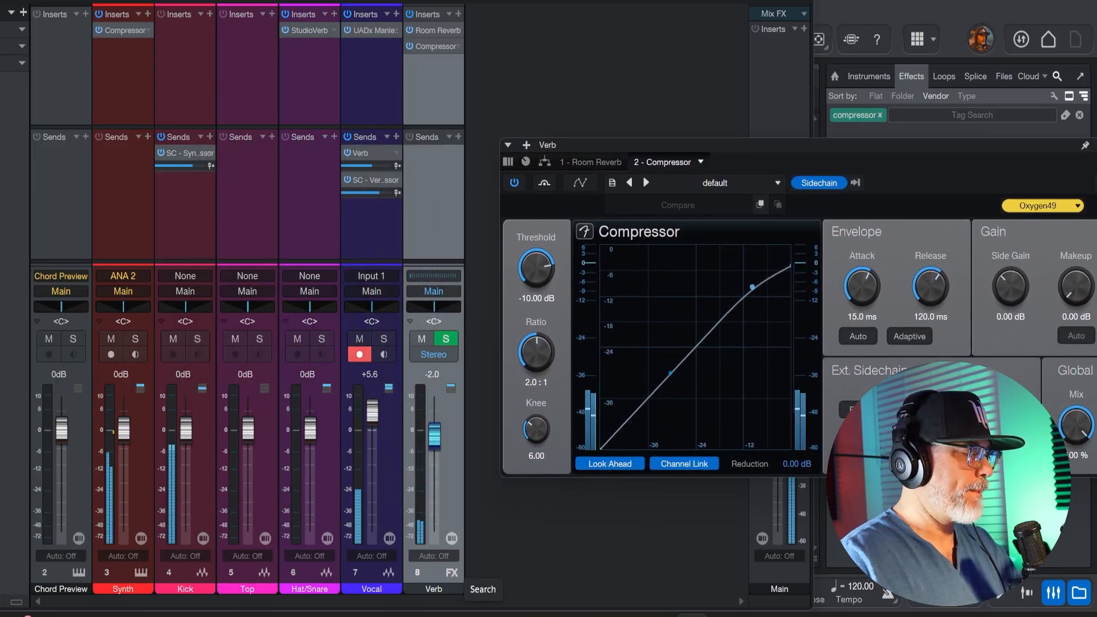
drag(536, 279, 535, 309)
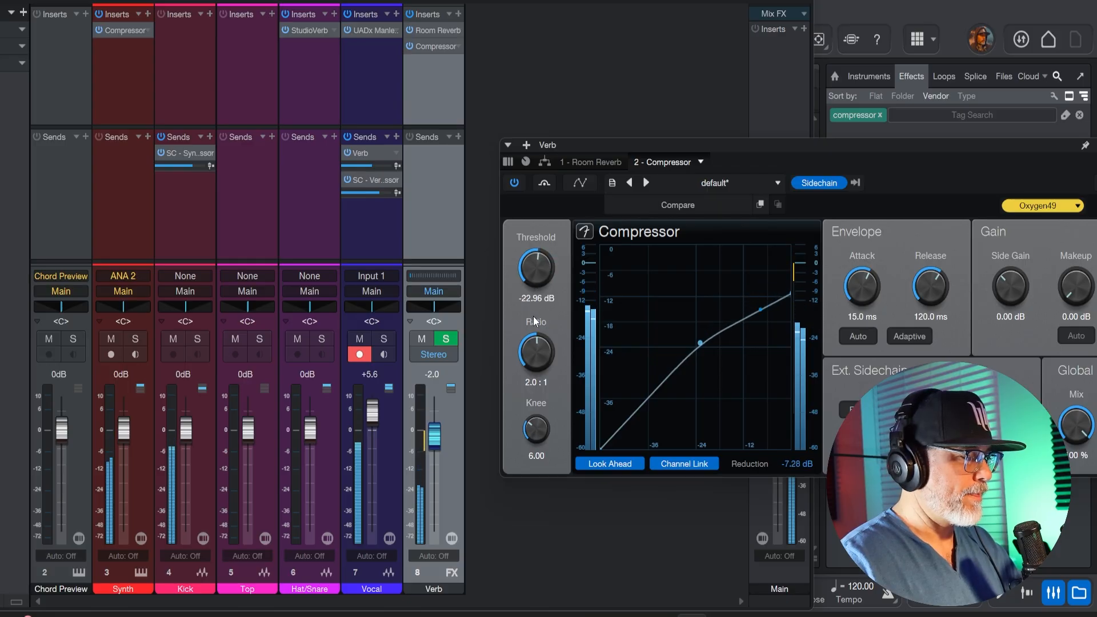
drag(810, 147, 779, 162)
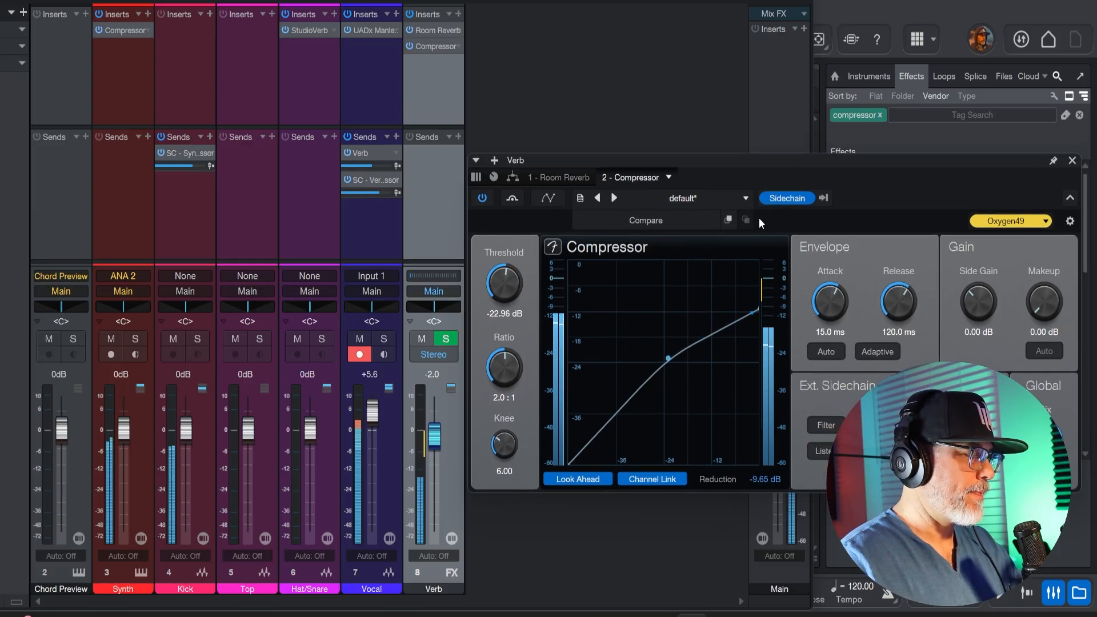
drag(434, 440, 438, 424)
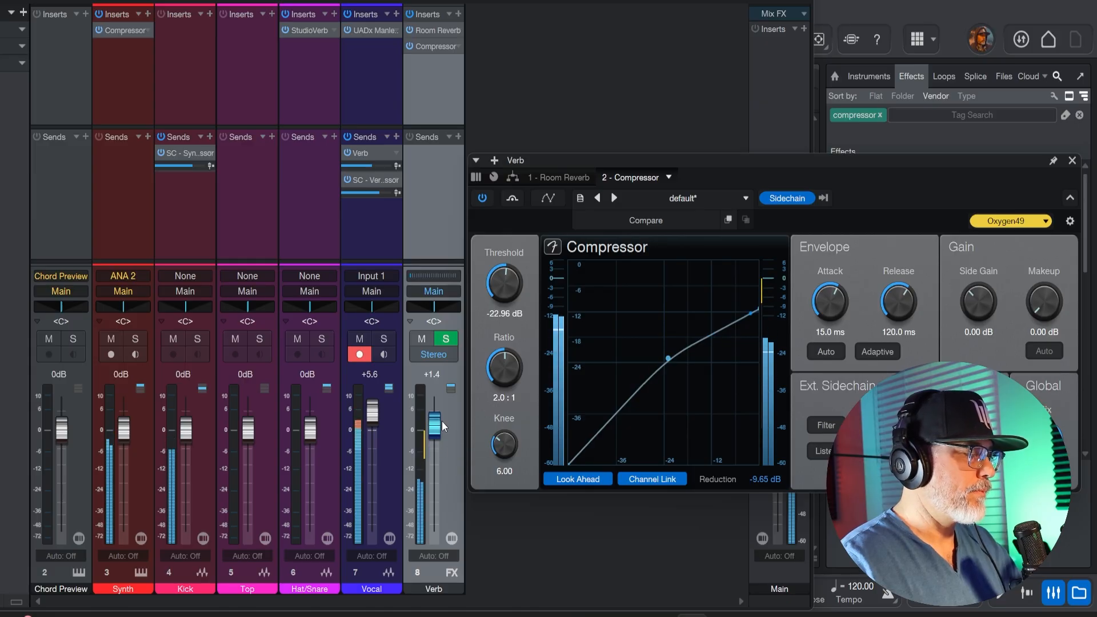
drag(892, 298, 834, 313)
drag(496, 370, 497, 373)
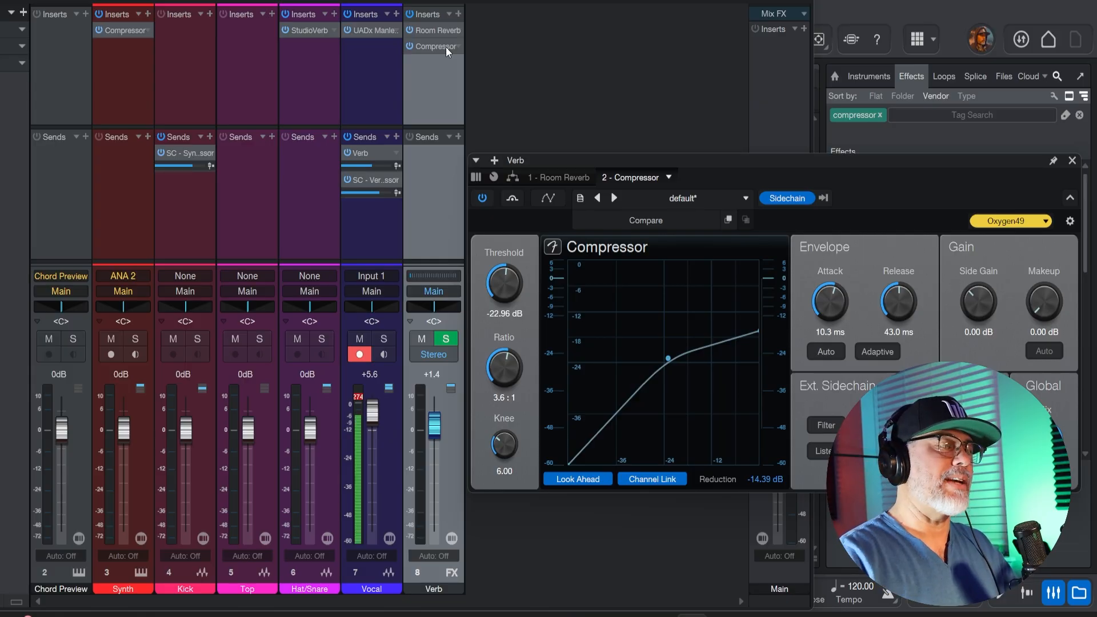
- Audition the soloed Vocal with its reverb while viewing the Verb channel's Room Reverb, and turn the Vocal solo off
drag(763, 161, 784, 61)
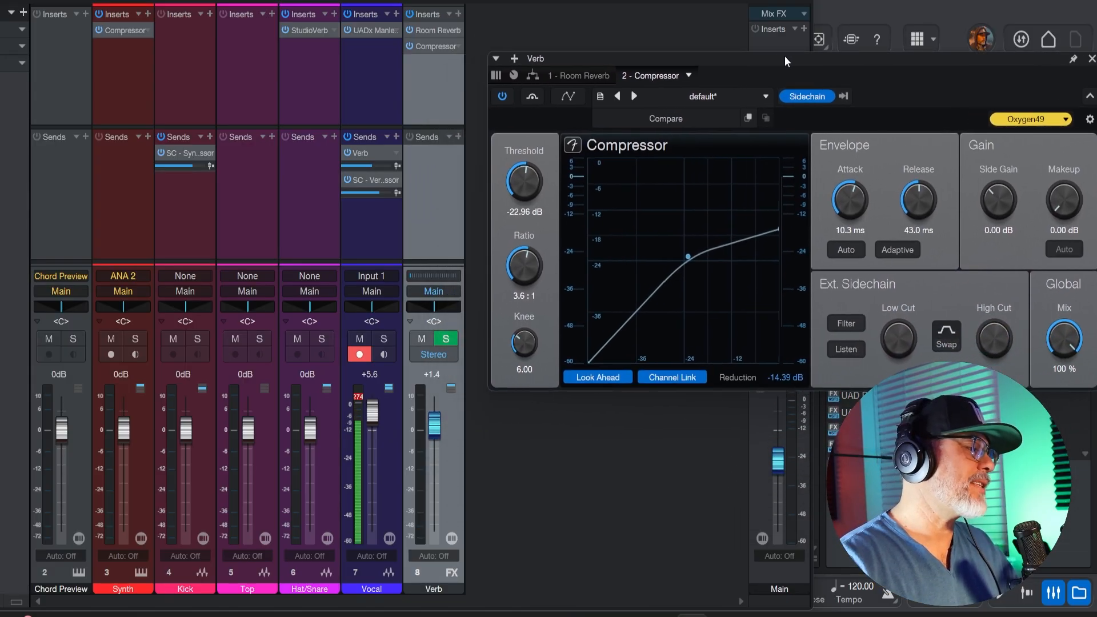
click(385, 338)
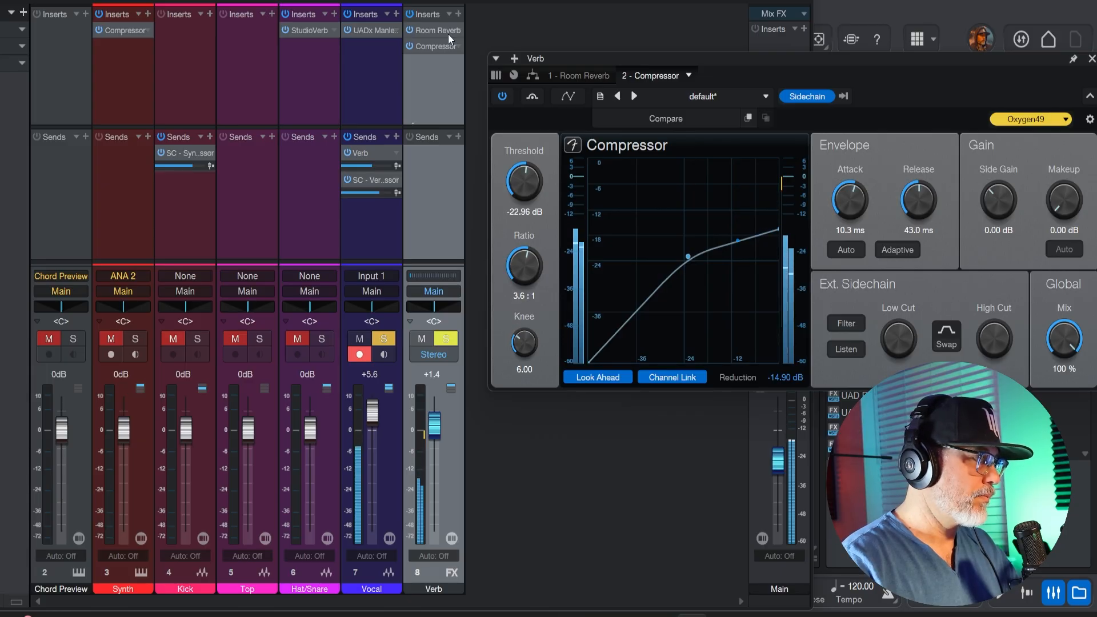
click(431, 32)
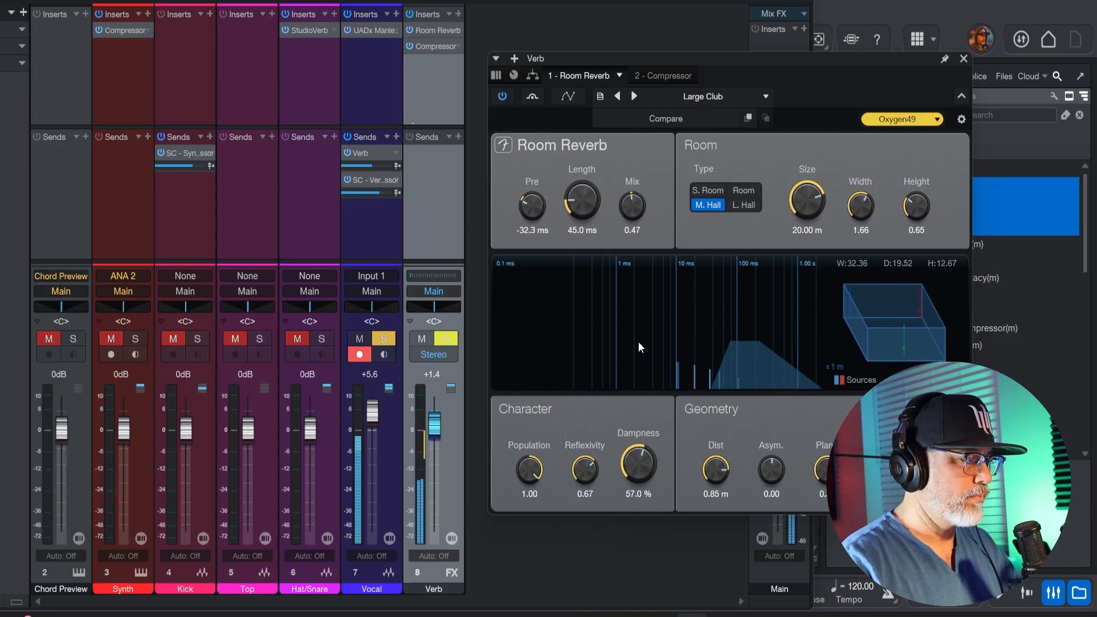
click(384, 338)
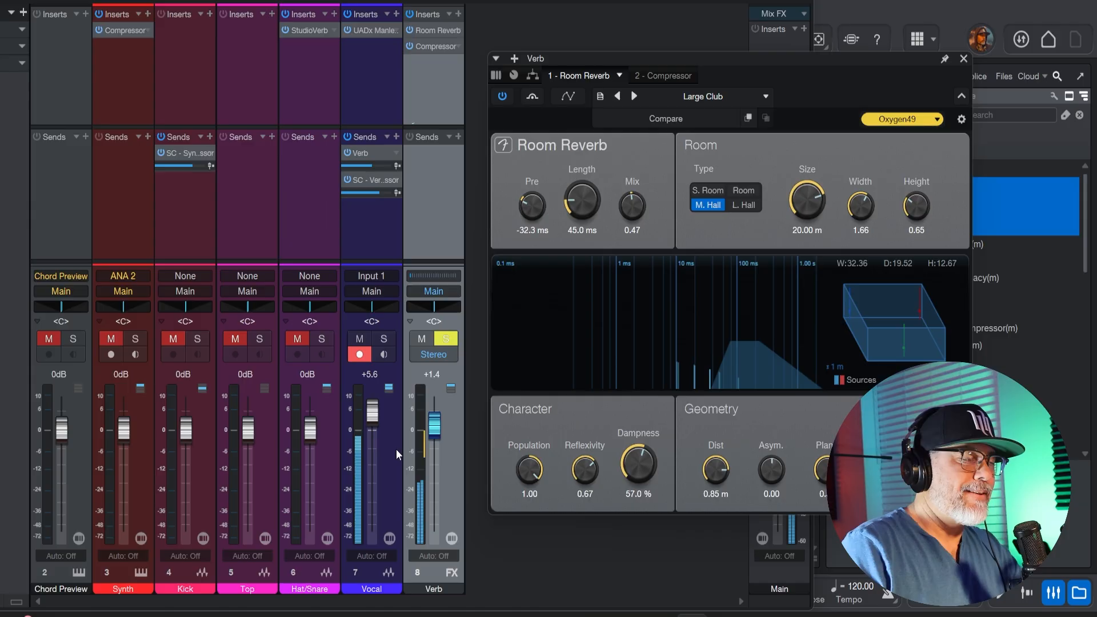
- Refine the Verb Compressor to a -16.96 dB threshold, 31.7 ms release and 26.8 ms attack, and close its window
click(434, 46)
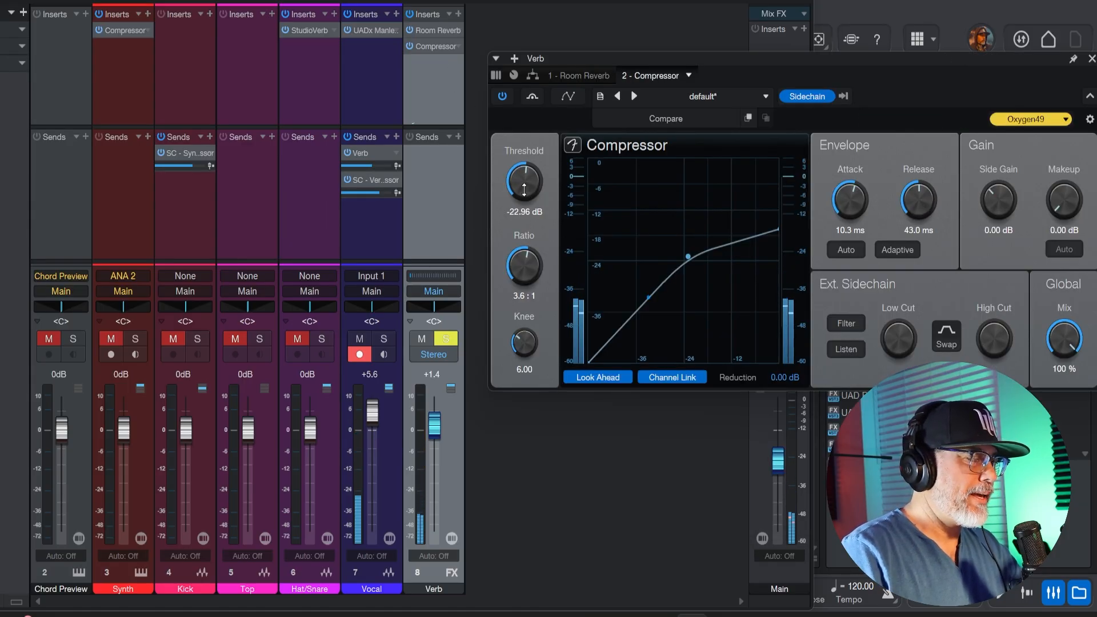
mouse_move(524, 190)
mouse_down()
mouse_move(526, 169)
mouse_move(526, 180)
mouse_up()
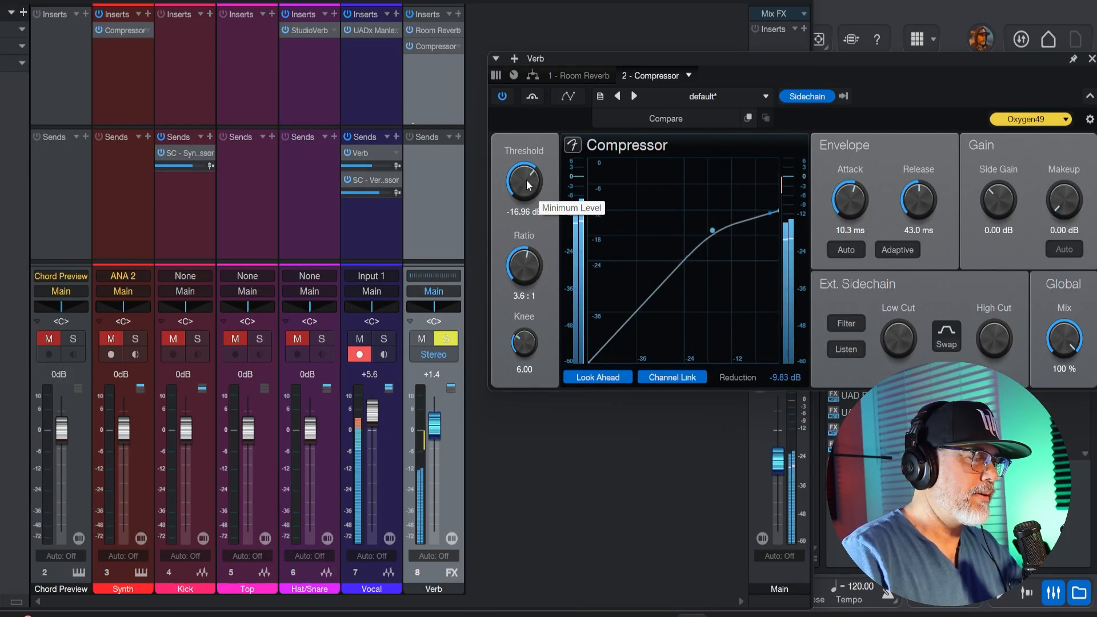
drag(1048, 60, 1041, 60)
drag(913, 193, 913, 200)
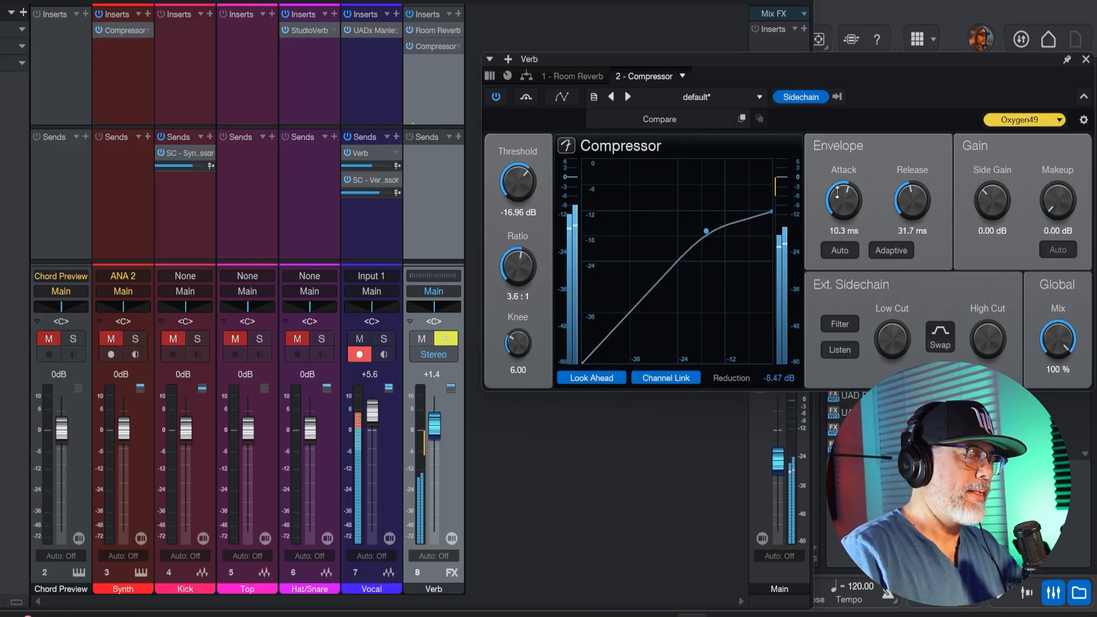
drag(837, 193, 837, 170)
drag(838, 174, 865, 192)
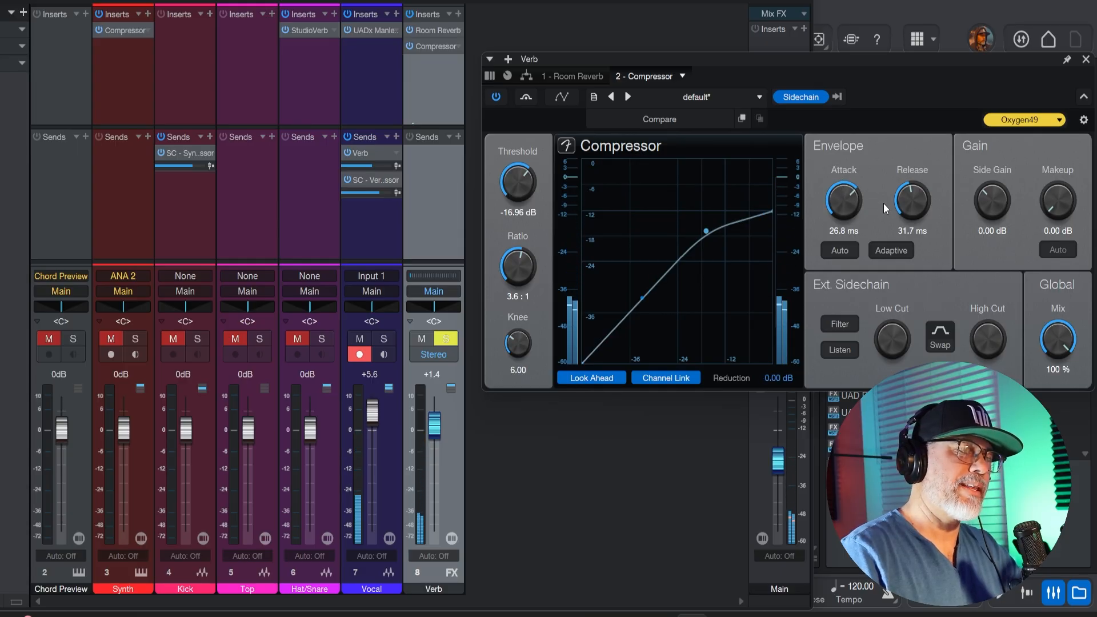
click(1083, 60)
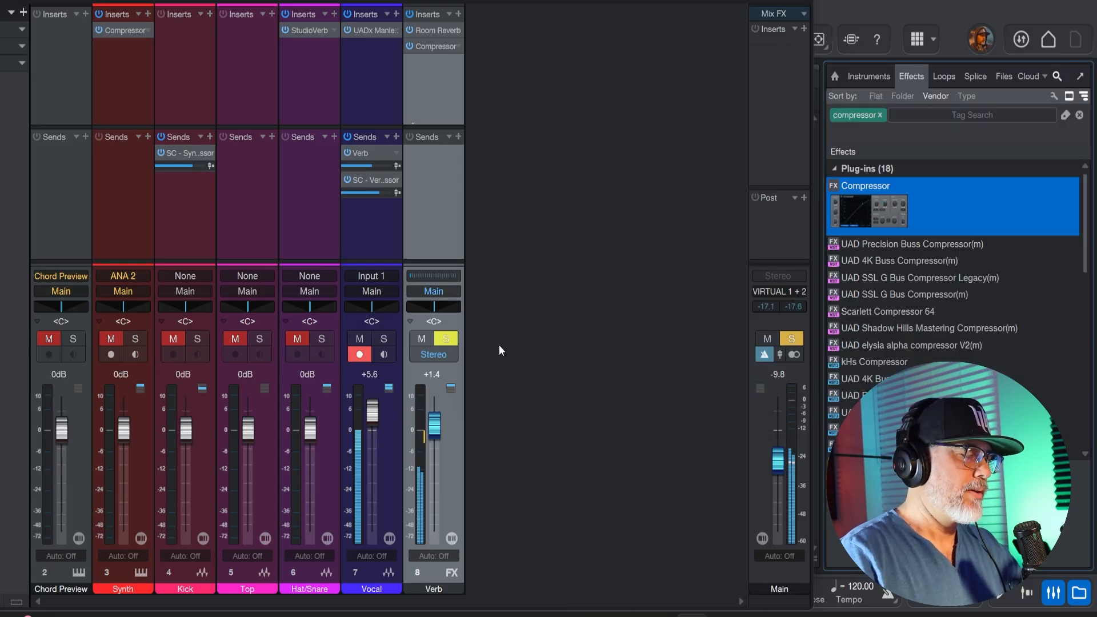
- Solo the Vocal channel and compare the ducked reverb with the Verb channel's Compressor bypassed and active
click(383, 340)
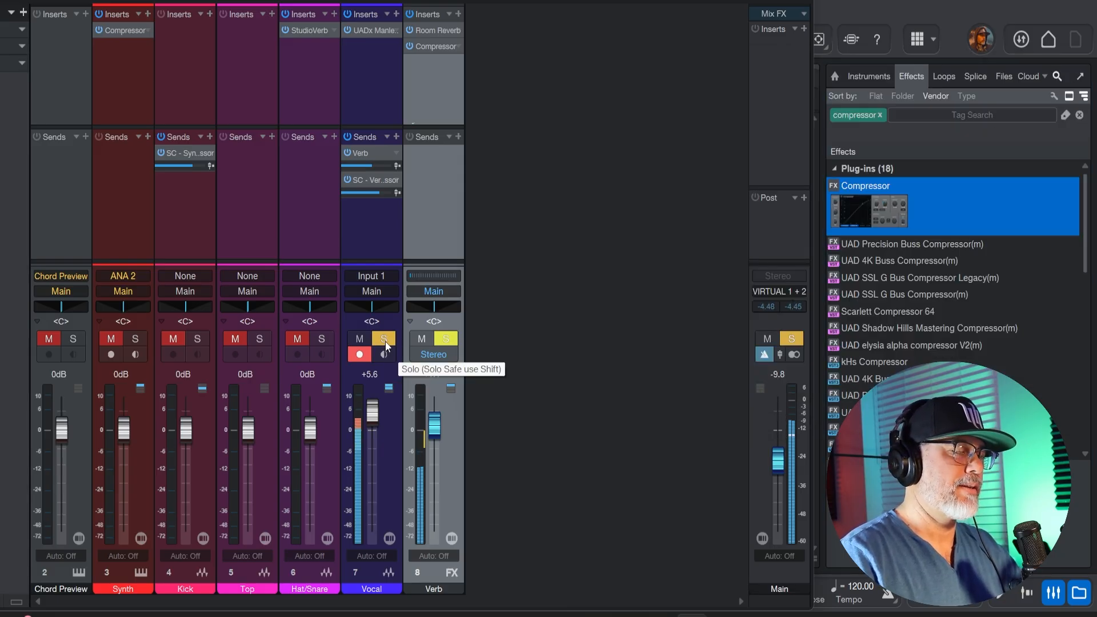
click(409, 48)
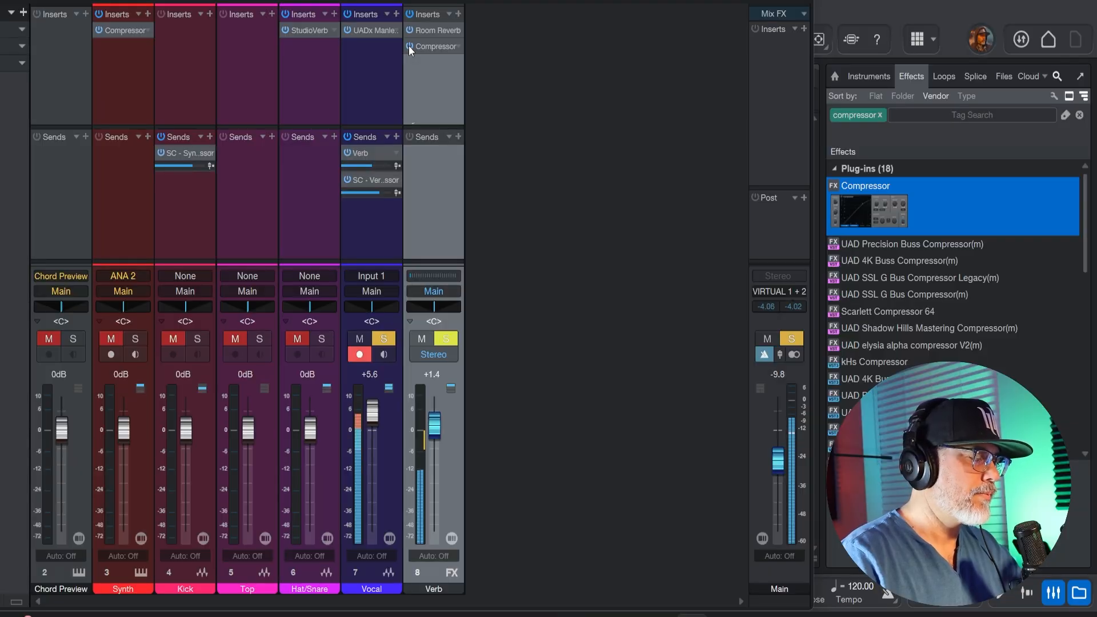
click(409, 48)
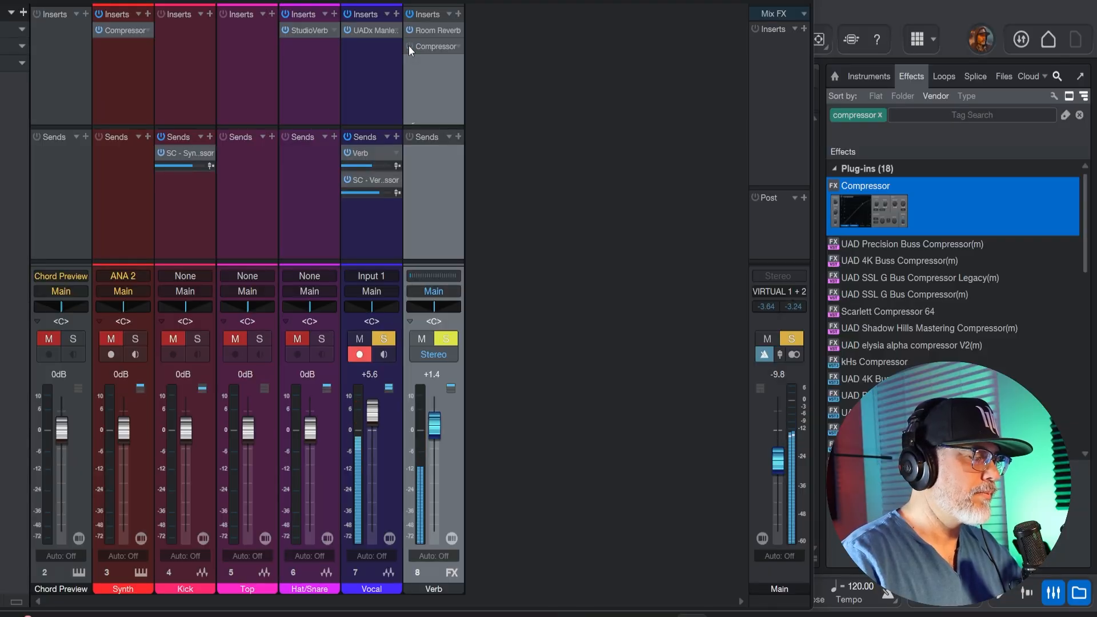
click(409, 48)
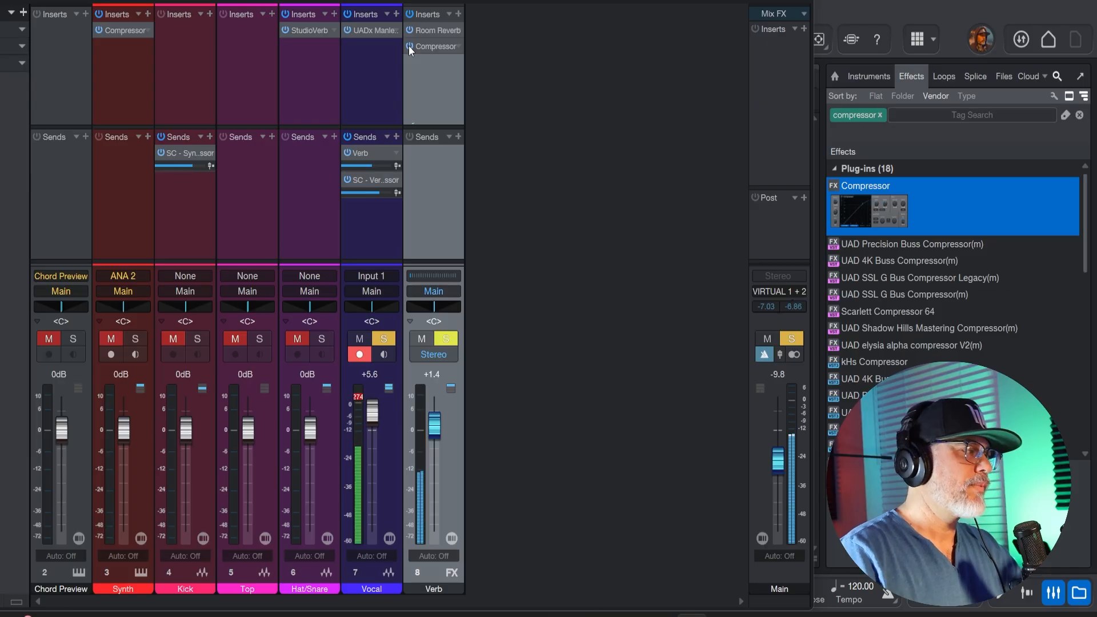